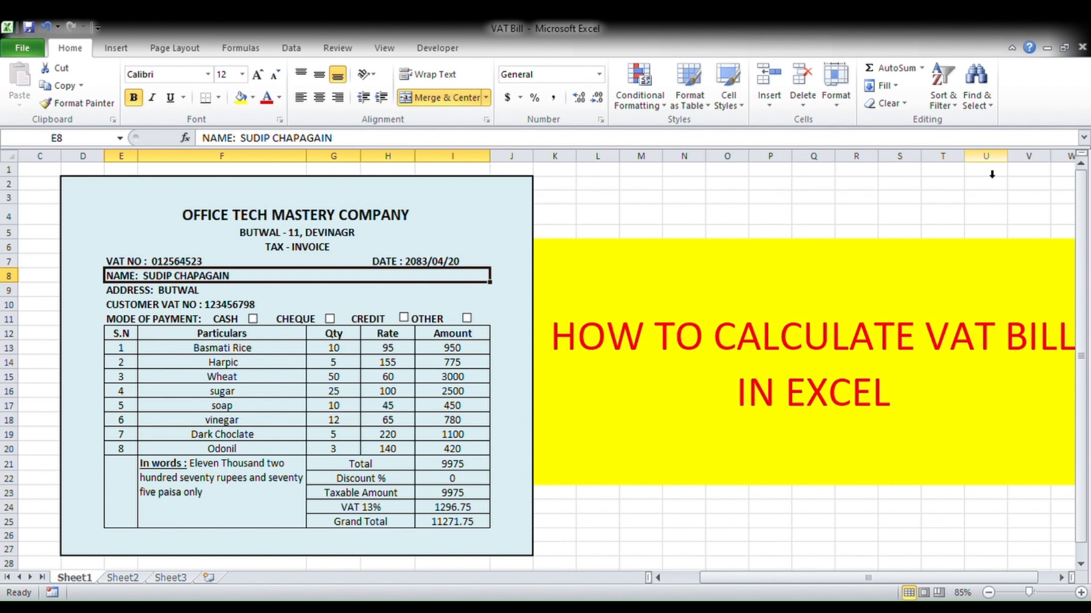
- Review the bill's header lines: company title, address, TAX - INVOICE, VAT number and customer details
{"action": "left_click_drag", "start_coordinate": [121, 185], "coordinate": [413, 491]}
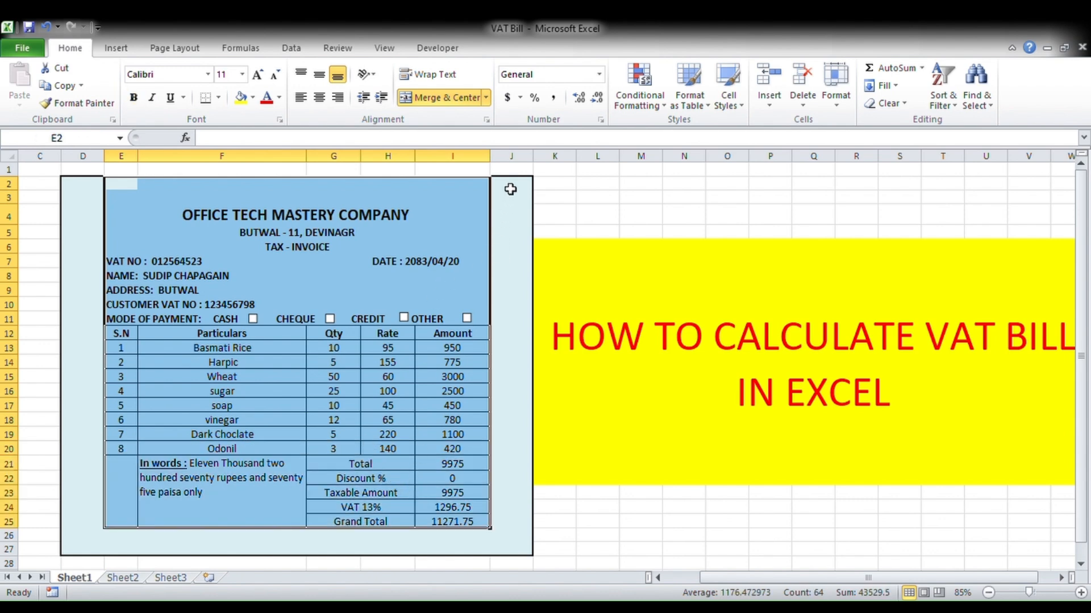
{"action": "left_click", "coordinate": [511, 157]}
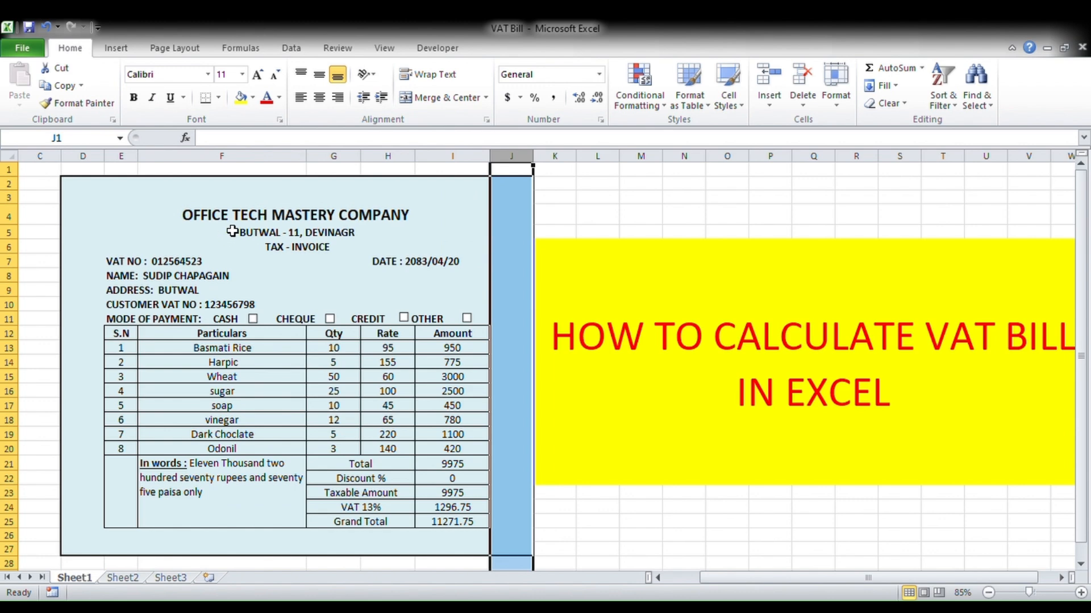
{"action": "left_click", "coordinate": [282, 221]}
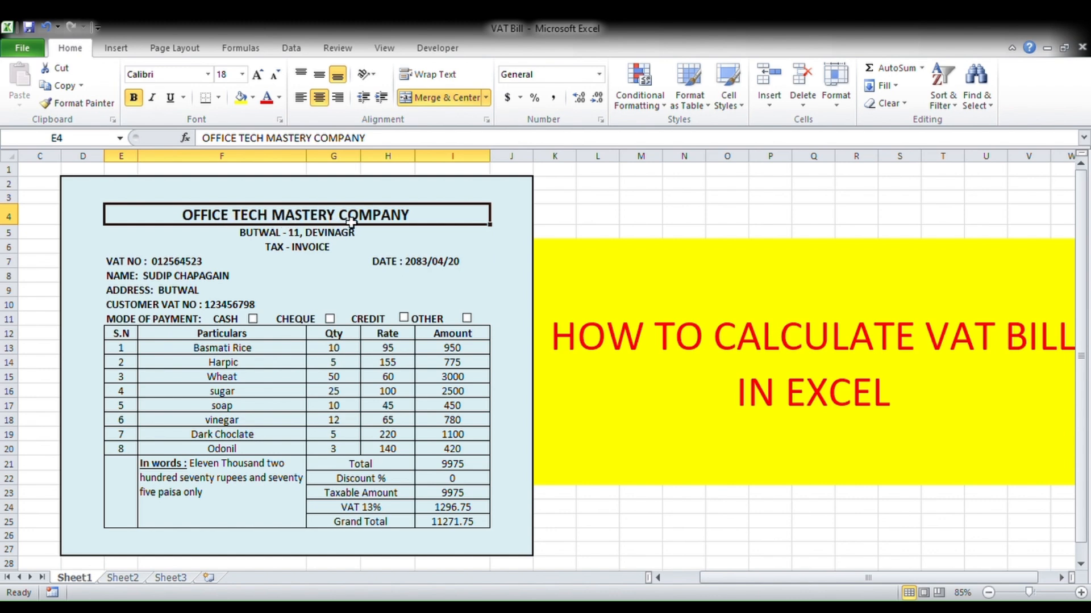
{"action": "left_click", "coordinate": [307, 237]}
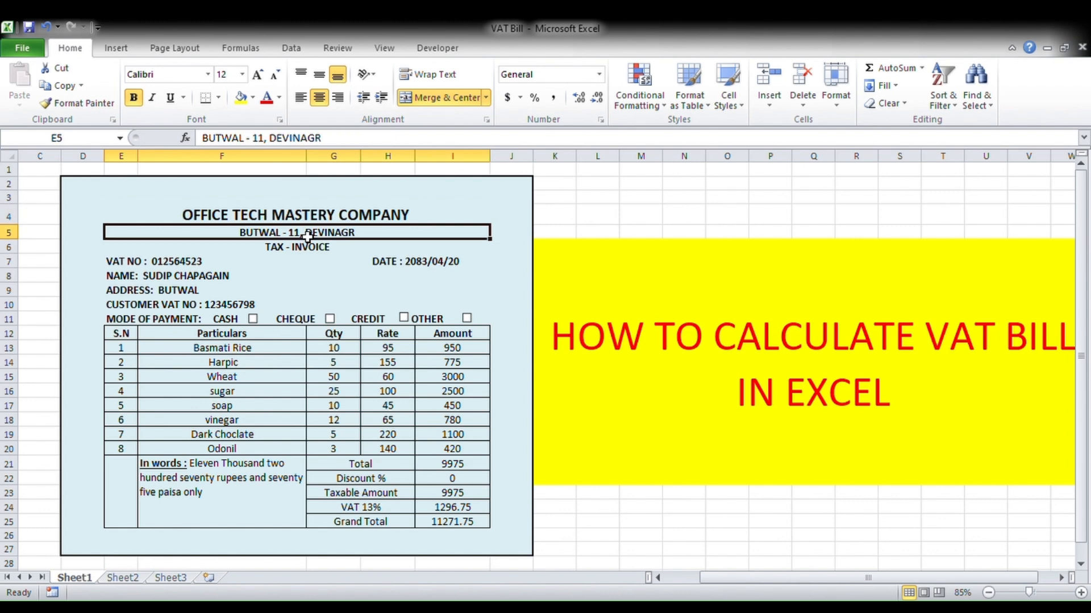
{"action": "left_click", "coordinate": [309, 251]}
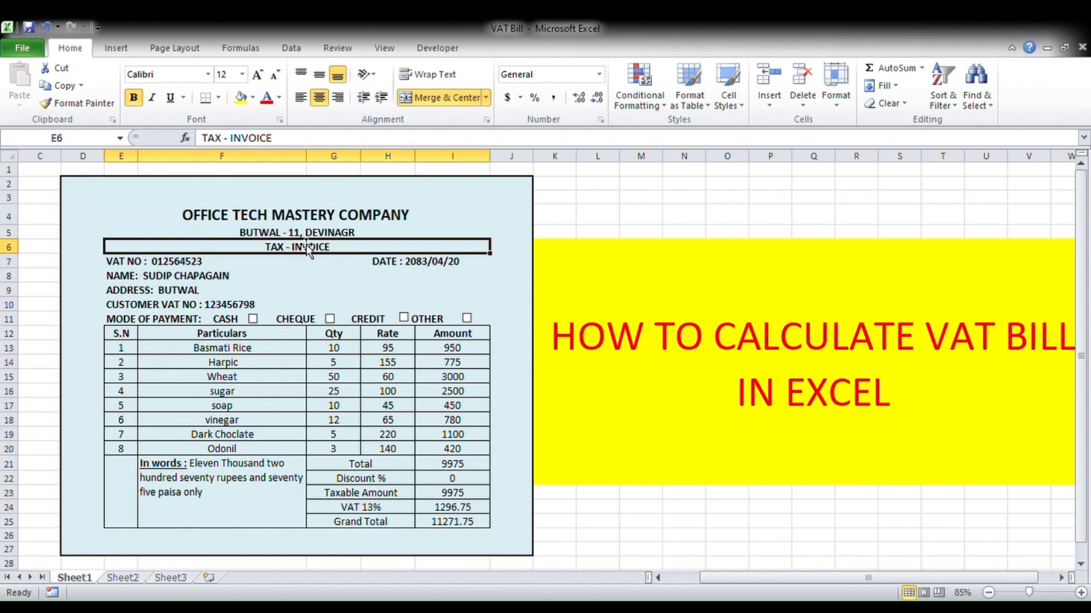
{"action": "left_click", "coordinate": [185, 265]}
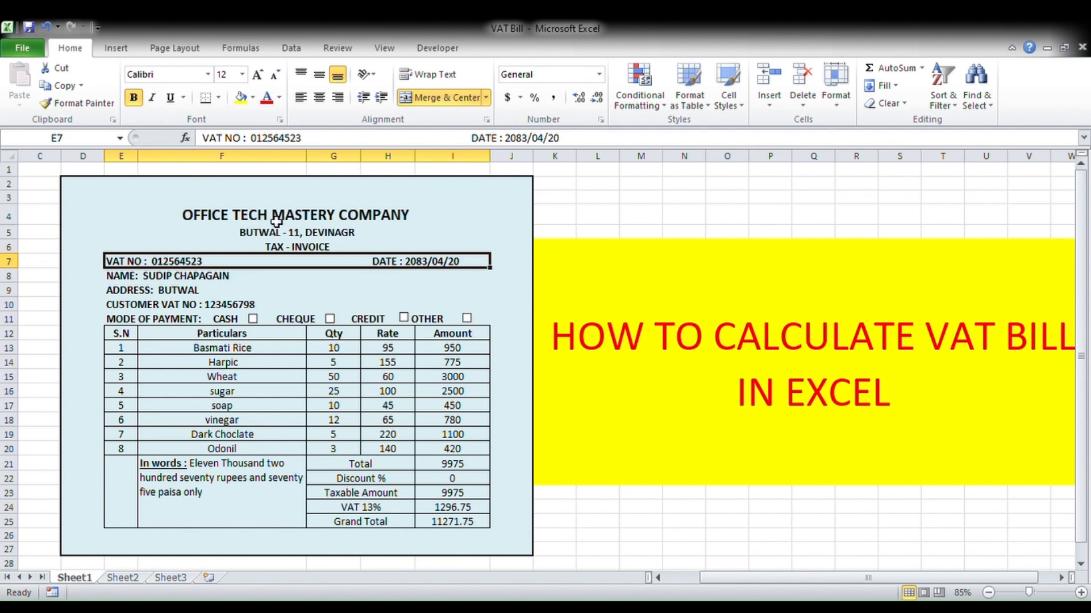
{"action": "left_click", "coordinate": [167, 278]}
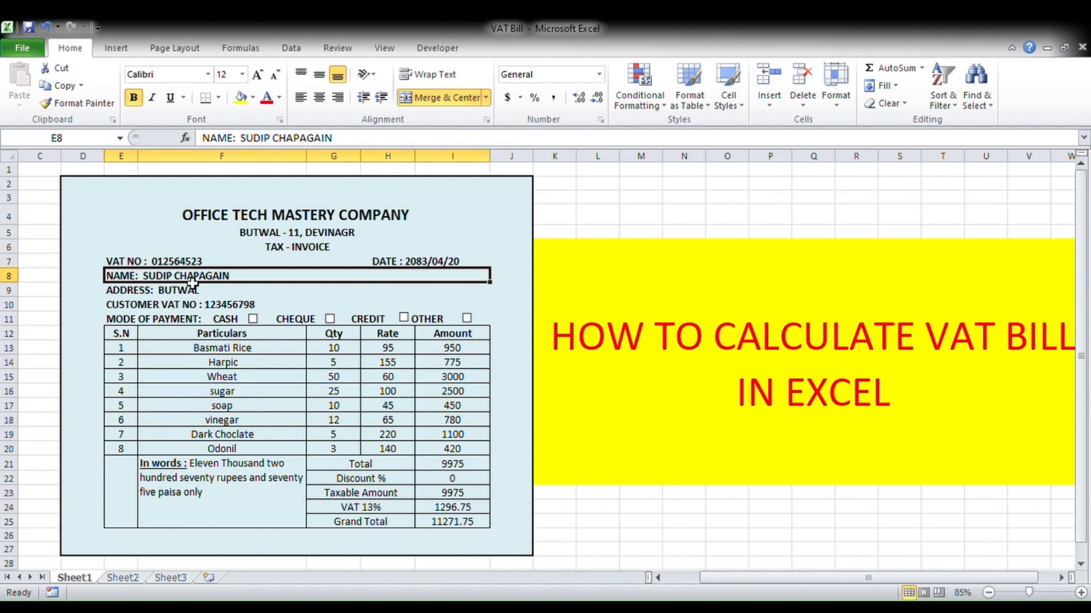
{"action": "left_click", "coordinate": [166, 293]}
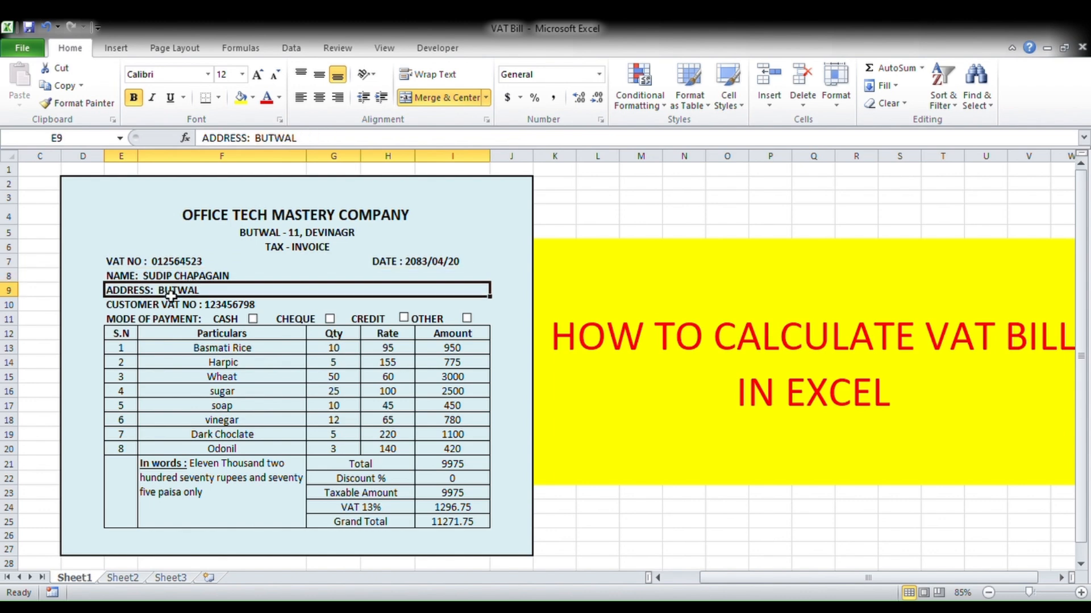
{"action": "left_click", "coordinate": [201, 309]}
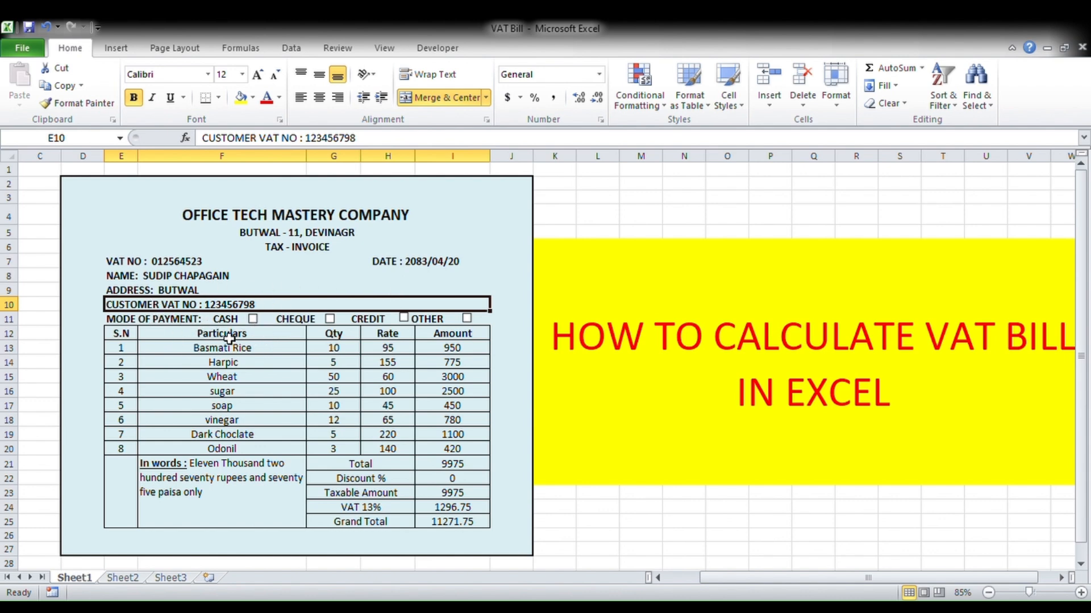
- Toggle the payment-mode boxes, leaving OTHER ticked and CASH and CREDIT unticked
{"action": "left_click", "coordinate": [253, 320]}
{"action": "left_click", "coordinate": [256, 321]}
{"action": "left_click", "coordinate": [404, 318]}
{"action": "left_click", "coordinate": [466, 319]}
- Walk through the S.N, Particulars, Qty, Rate and Amount columns and their values
{"action": "left_click", "coordinate": [122, 335]}
{"action": "left_click", "coordinate": [239, 336]}
{"action": "left_click", "coordinate": [327, 336]}
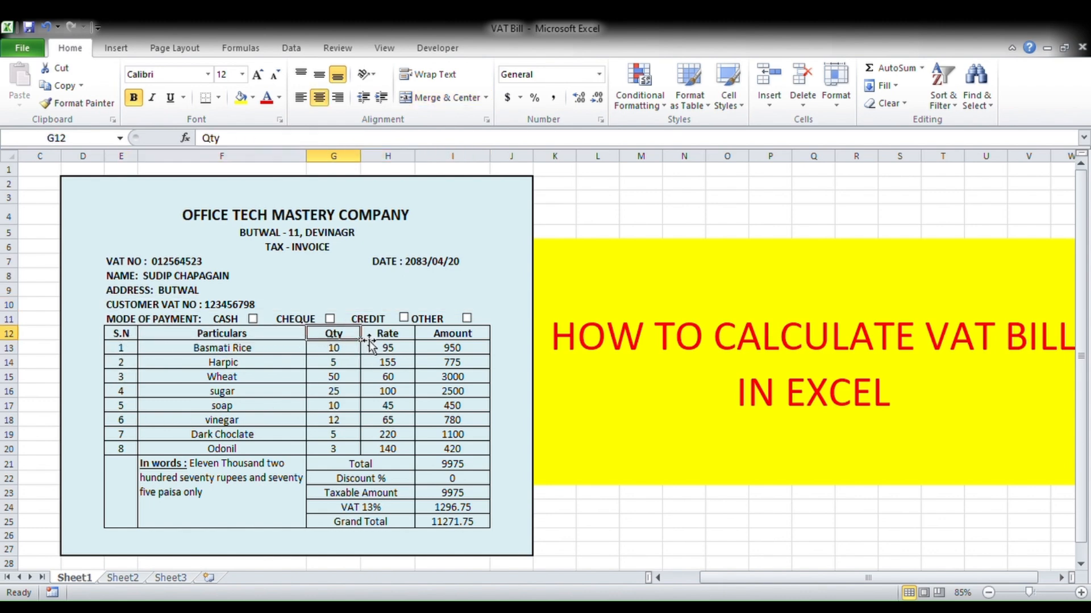
{"action": "left_click", "coordinate": [382, 339]}
{"action": "left_click", "coordinate": [437, 338]}
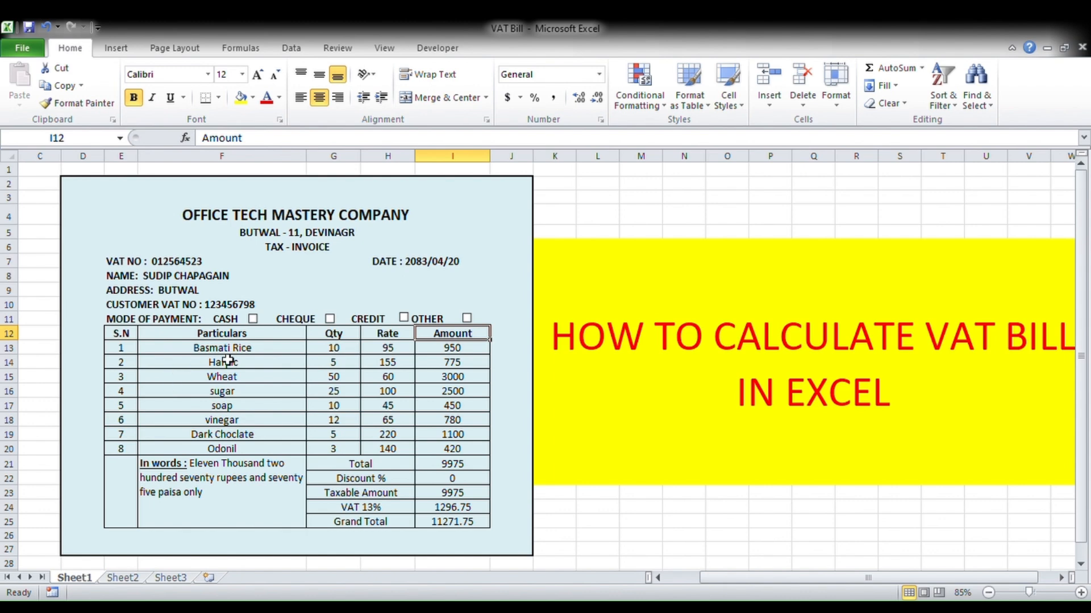
{"action": "left_click_drag", "start_coordinate": [226, 348], "coordinate": [227, 434]}
{"action": "left_click_drag", "start_coordinate": [334, 347], "coordinate": [336, 449]}
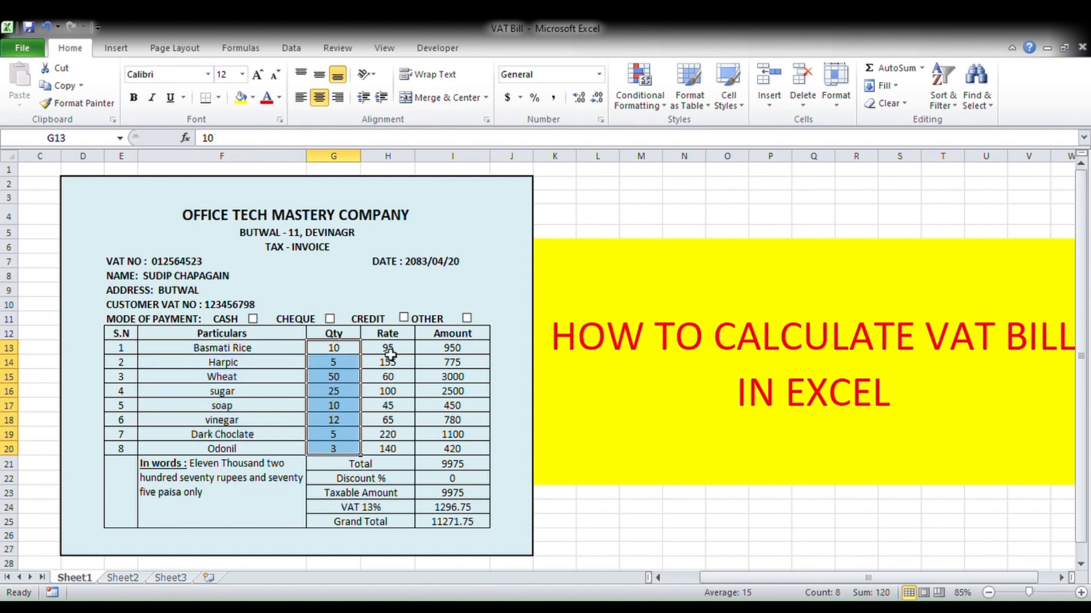
{"action": "left_click_drag", "start_coordinate": [391, 354], "coordinate": [383, 448]}
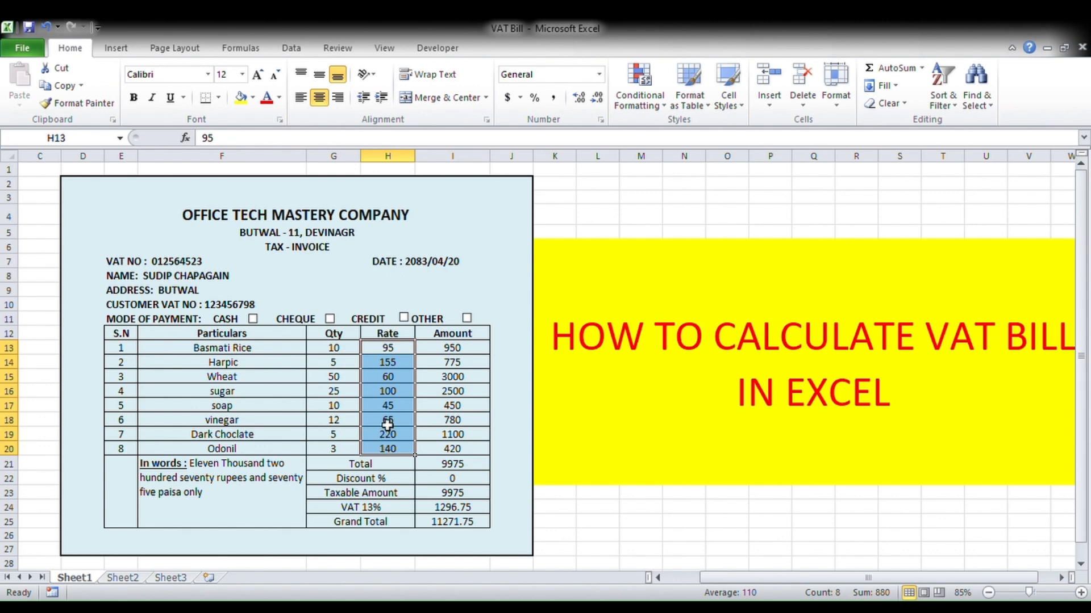
{"action": "left_click_drag", "start_coordinate": [449, 348], "coordinate": [455, 451]}
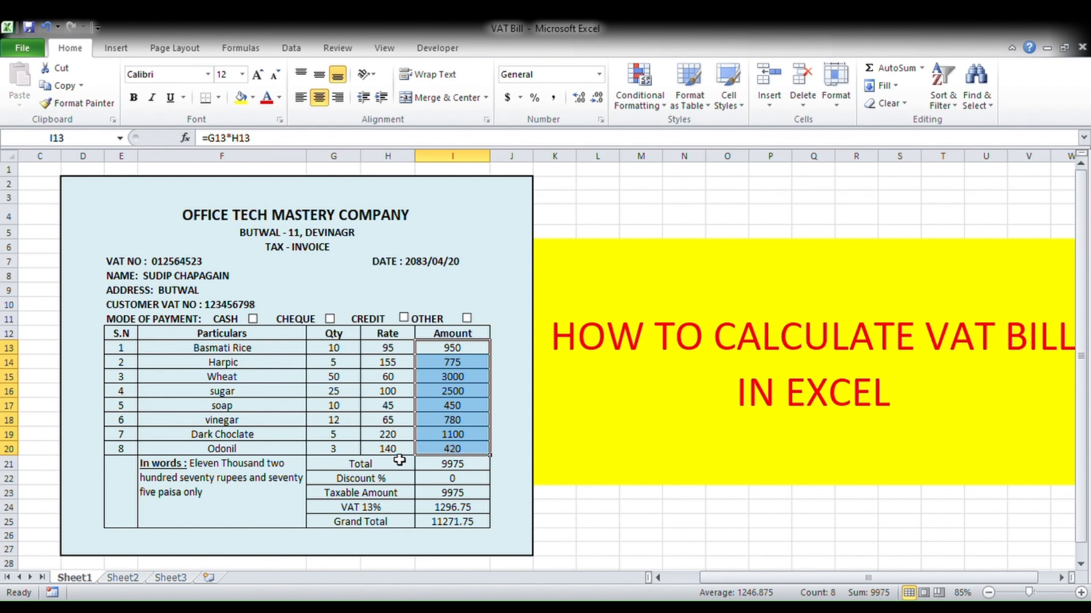
- Check the Total formula in I21 and Grand Total in I25, then move to Sheet2
{"action": "left_click", "coordinate": [452, 468]}
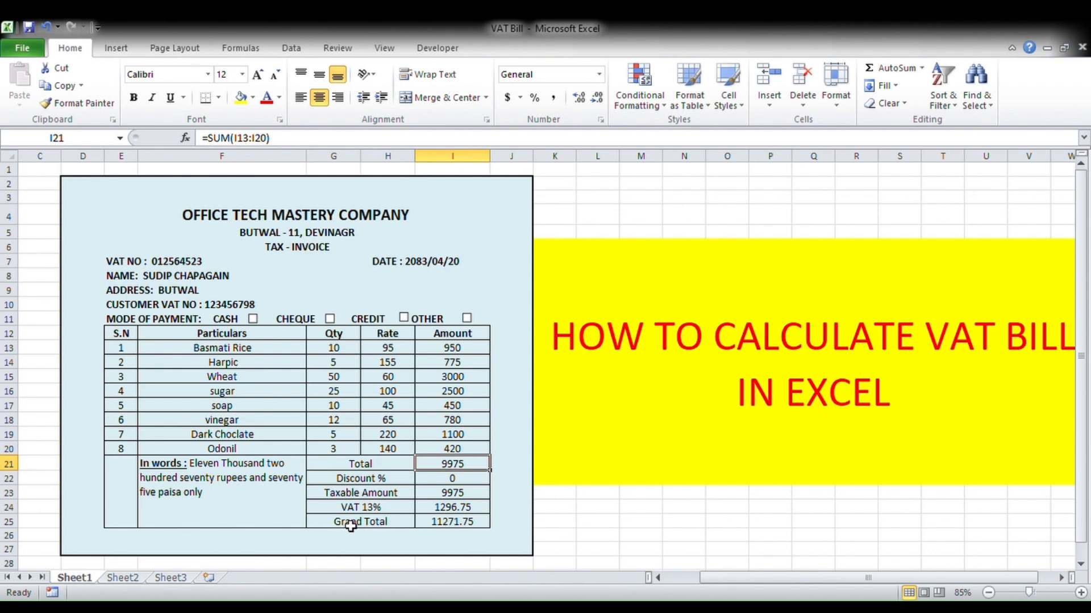
{"action": "left_click", "coordinate": [462, 525]}
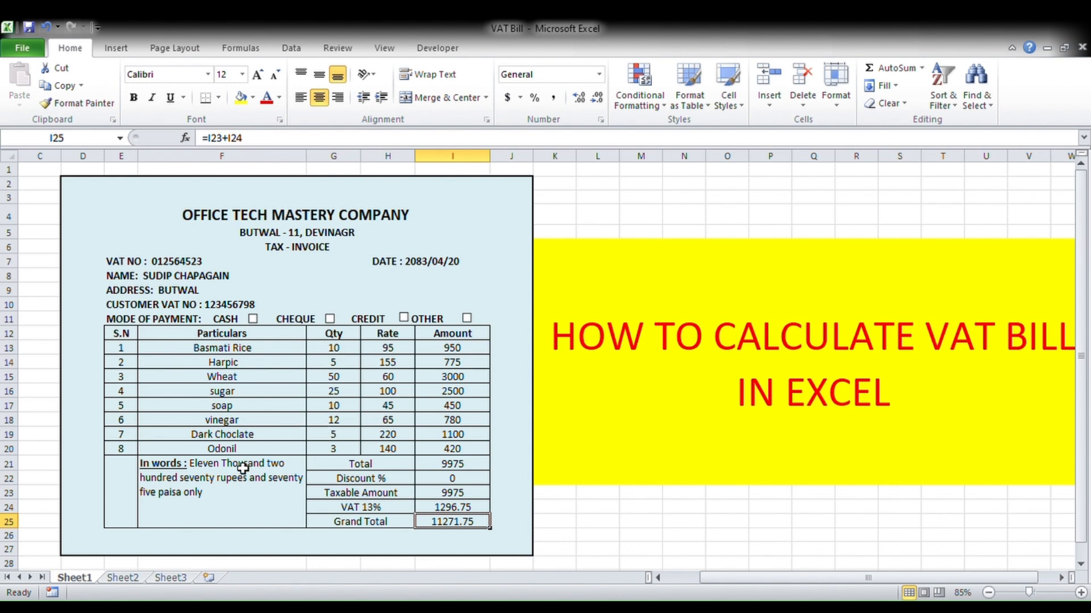
{"action": "left_click", "coordinate": [128, 580]}
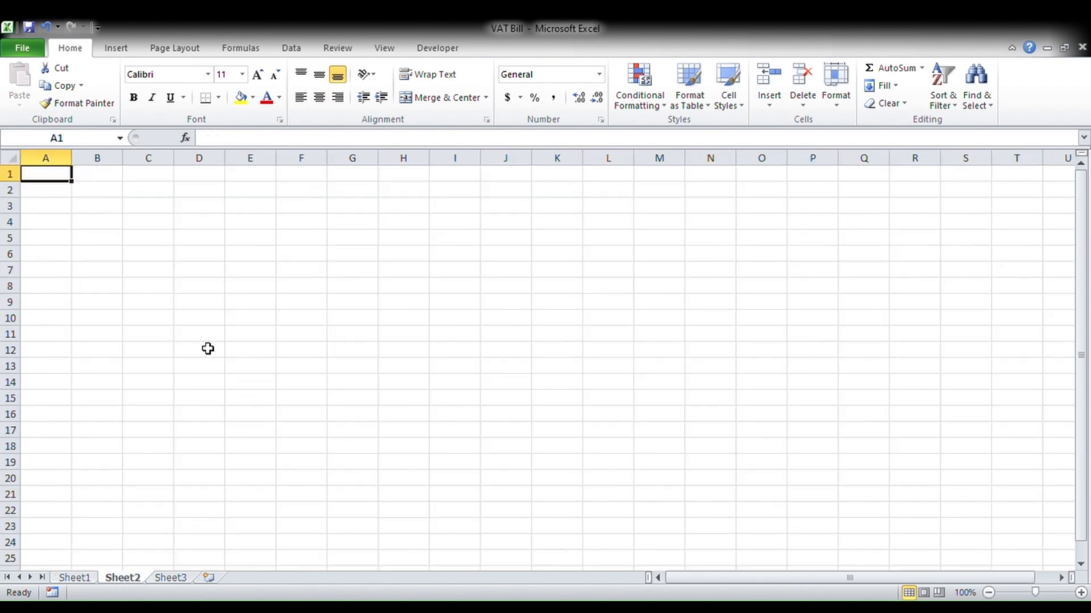
- Pick cell E12 on the blank Sheet2 as the table's starting cell
{"action": "left_click", "coordinate": [255, 307]}
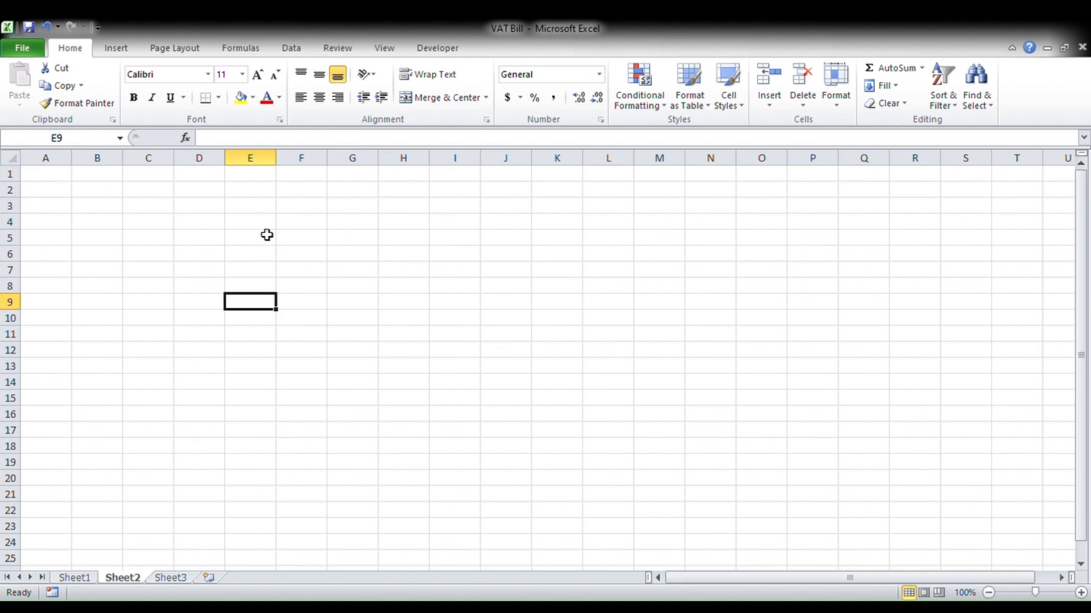
{"action": "left_click", "coordinate": [366, 314]}
{"action": "left_click", "coordinate": [263, 242]}
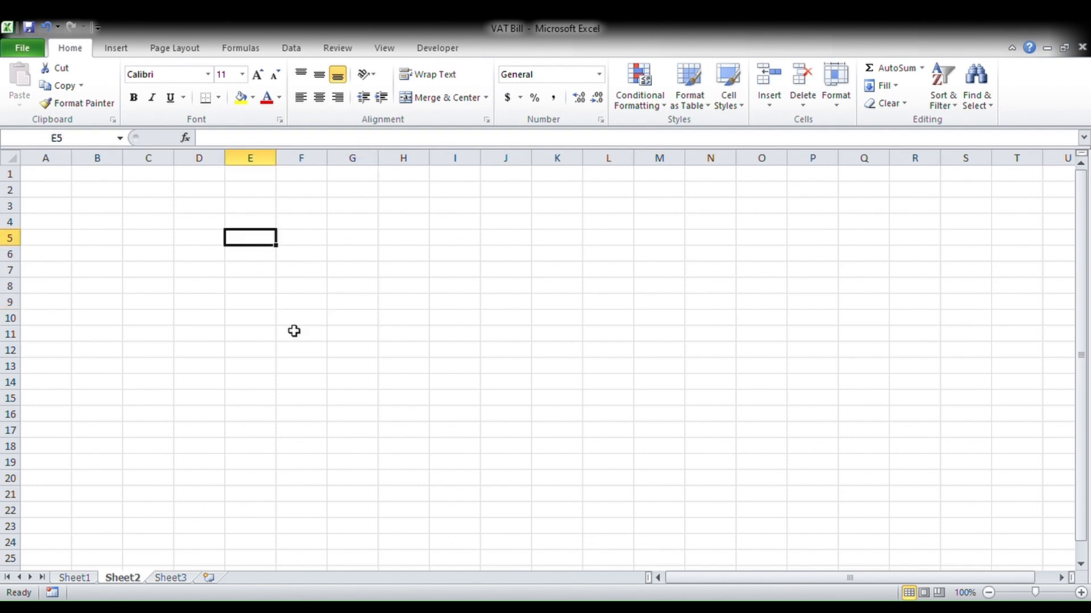
{"action": "left_click", "coordinate": [293, 339]}
{"action": "left_click", "coordinate": [312, 365]}
{"action": "left_click", "coordinate": [293, 320]}
{"action": "left_click", "coordinate": [266, 323]}
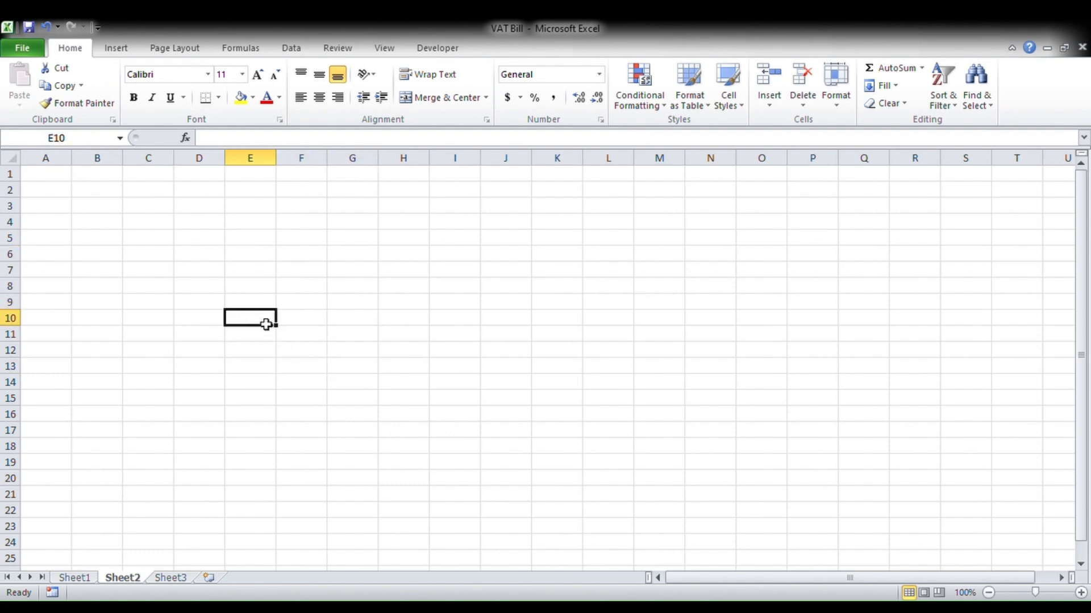
{"action": "left_click", "coordinate": [259, 356]}
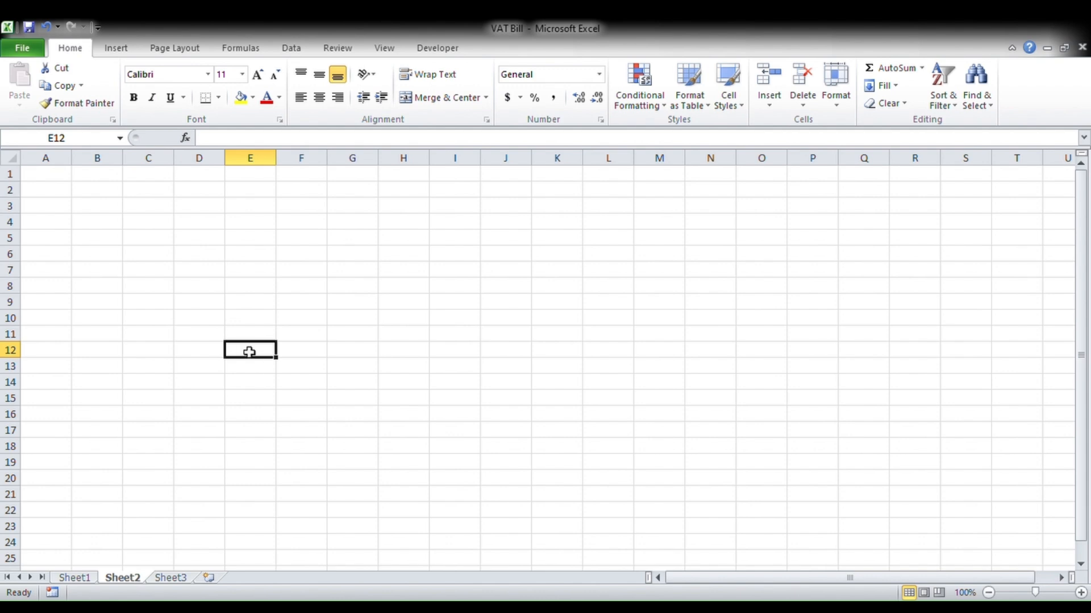
- Enter headers S.N, PARTICULARS, QTY, RATE and AMOUNT across E12:I12
{"action": "type", "text": "S.N"}
{"action": "key", "text": "Tab"}
{"action": "type", "text": "PA"}
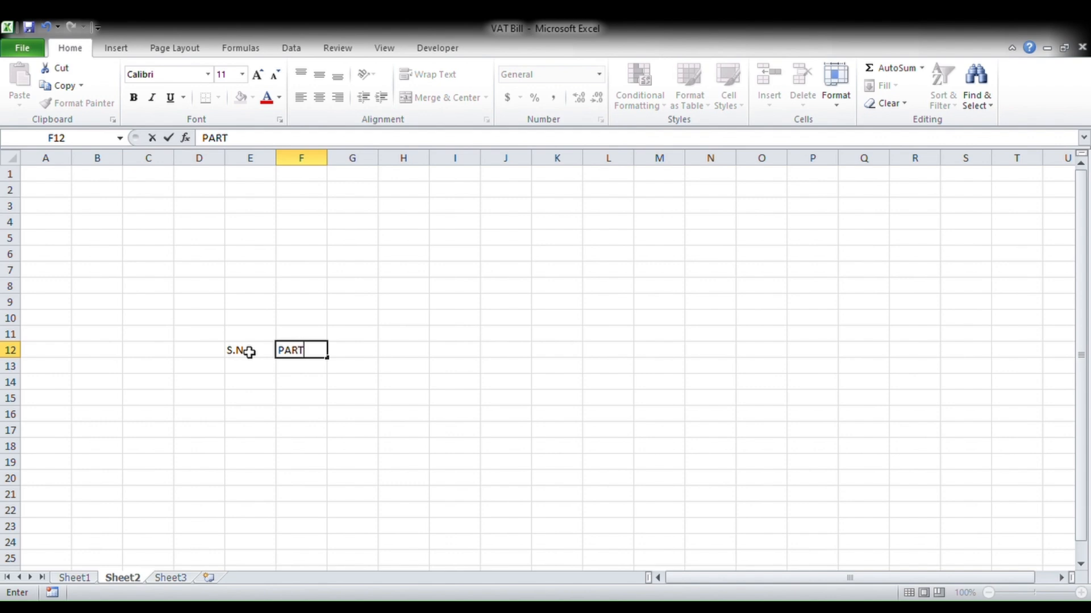
{"action": "type", "text": "RTICULARS"}
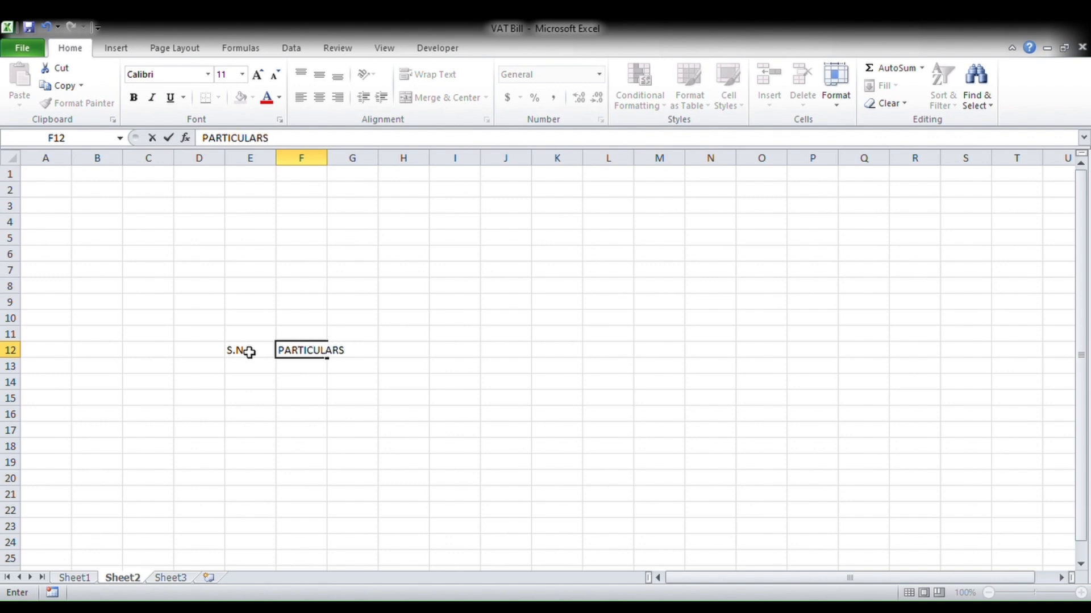
{"action": "key", "text": "Tab"}
{"action": "type", "text": "Q"}
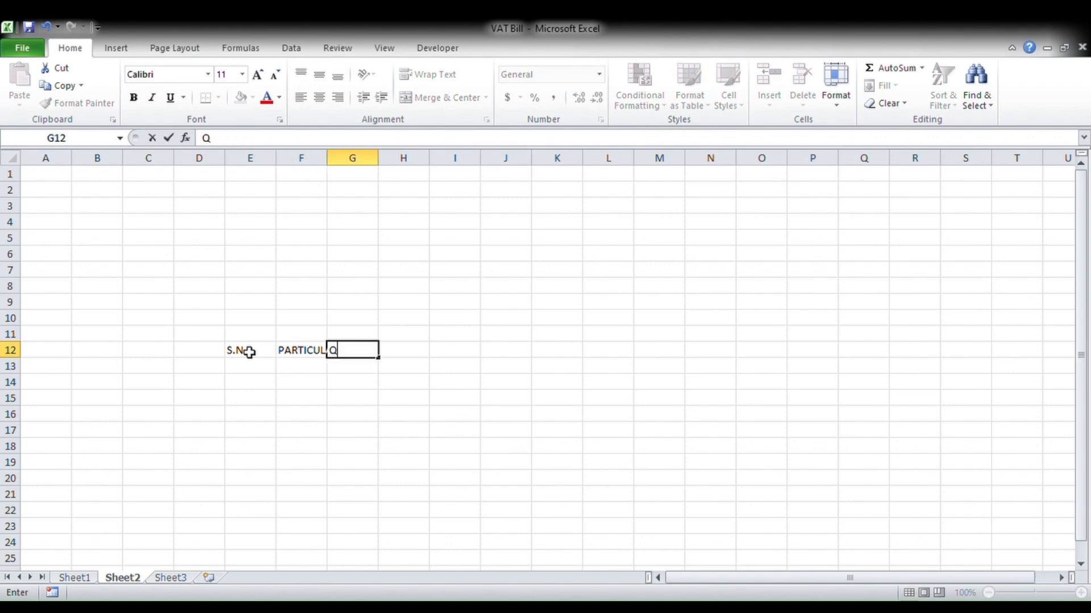
{"action": "key", "text": "Tab"}
{"action": "type", "text": "RATE"}
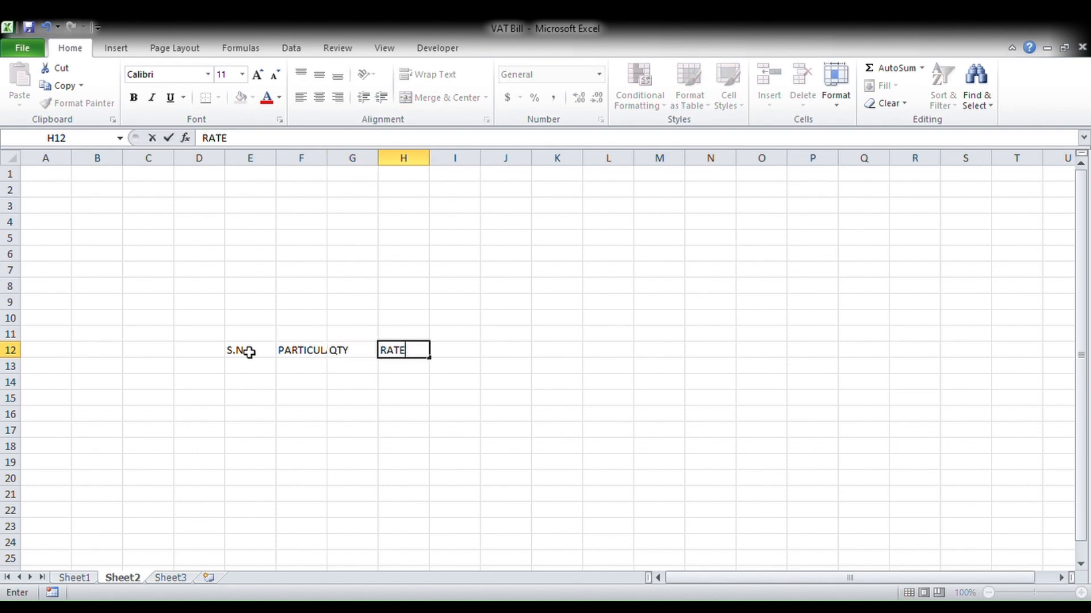
{"action": "key", "text": "Tab"}
{"action": "type", "text": "AMO"}
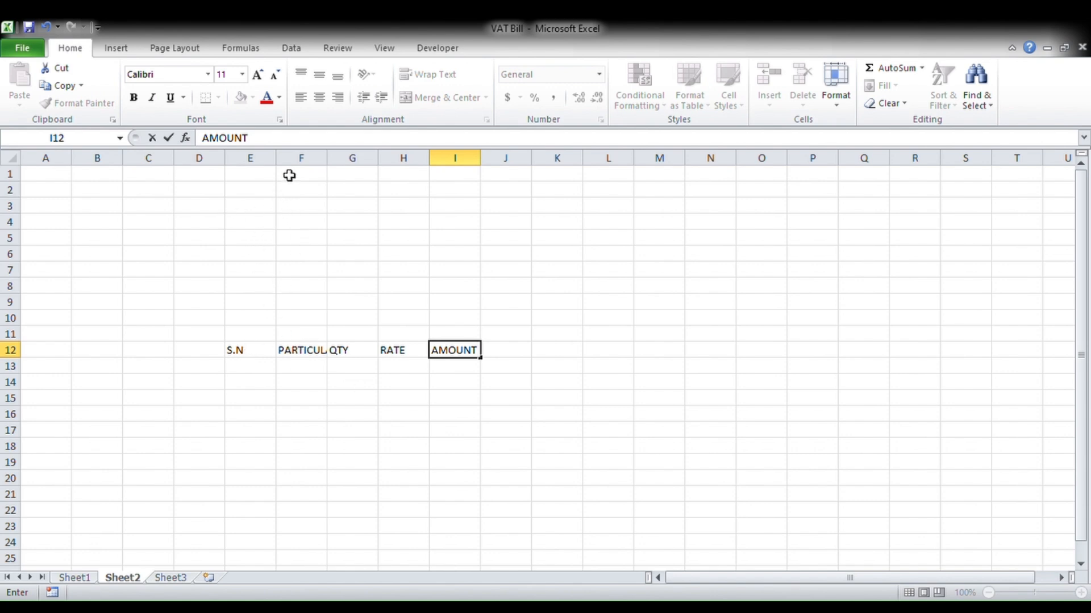
{"action": "left_click", "coordinate": [297, 238]}
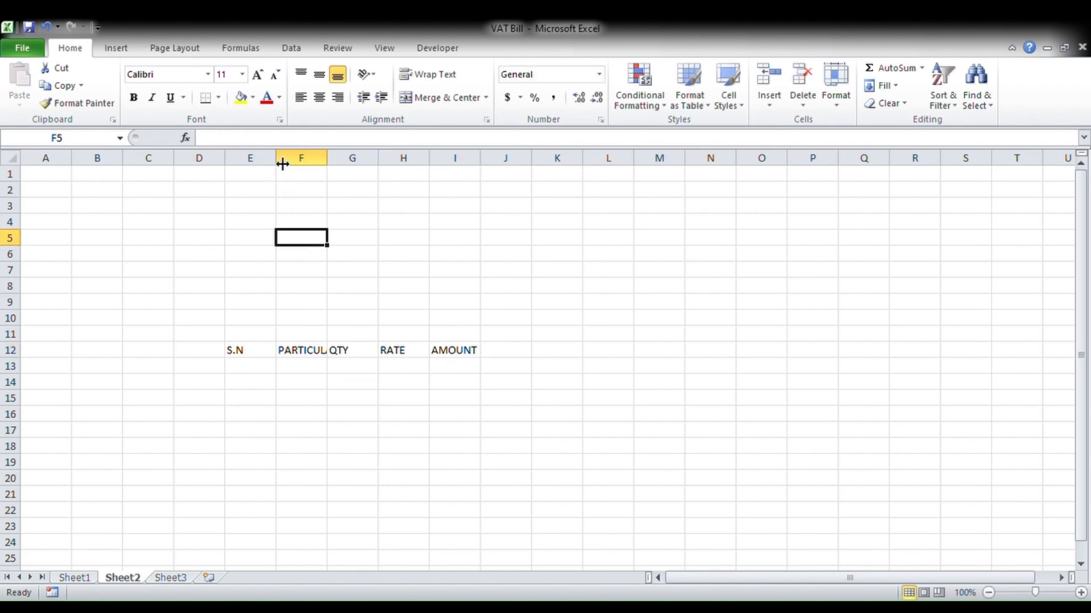
- Narrow column E, widen PARTICULARS and AMOUNT, and give E12:I28 All Borders
{"action": "left_click_drag", "start_coordinate": [282, 165], "coordinate": [624, 167]}
{"action": "left_click", "coordinate": [390, 401]}
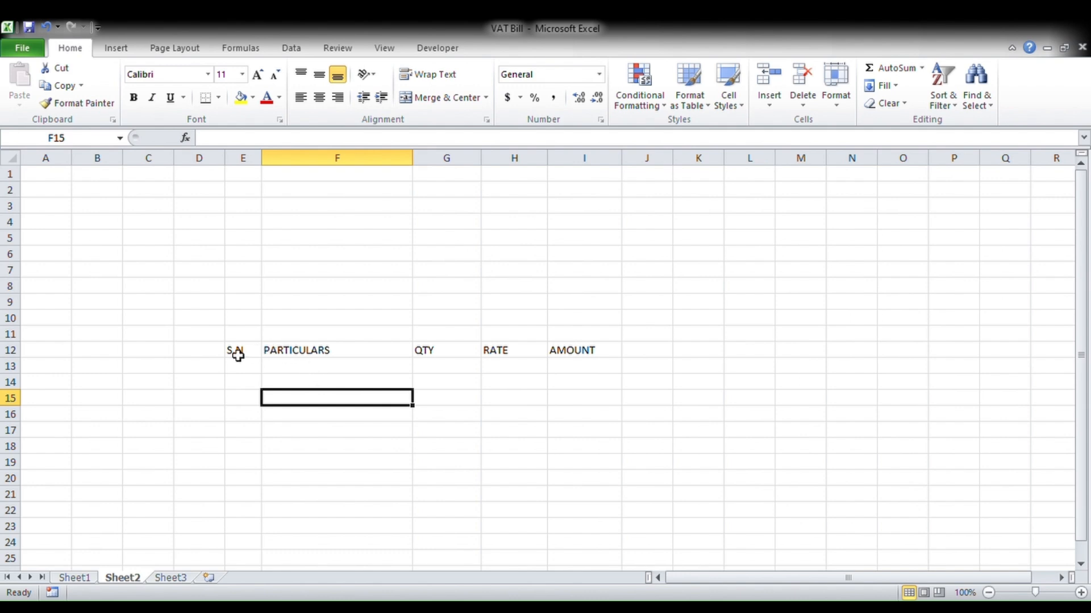
{"action": "left_click_drag", "start_coordinate": [233, 353], "coordinate": [580, 554]}
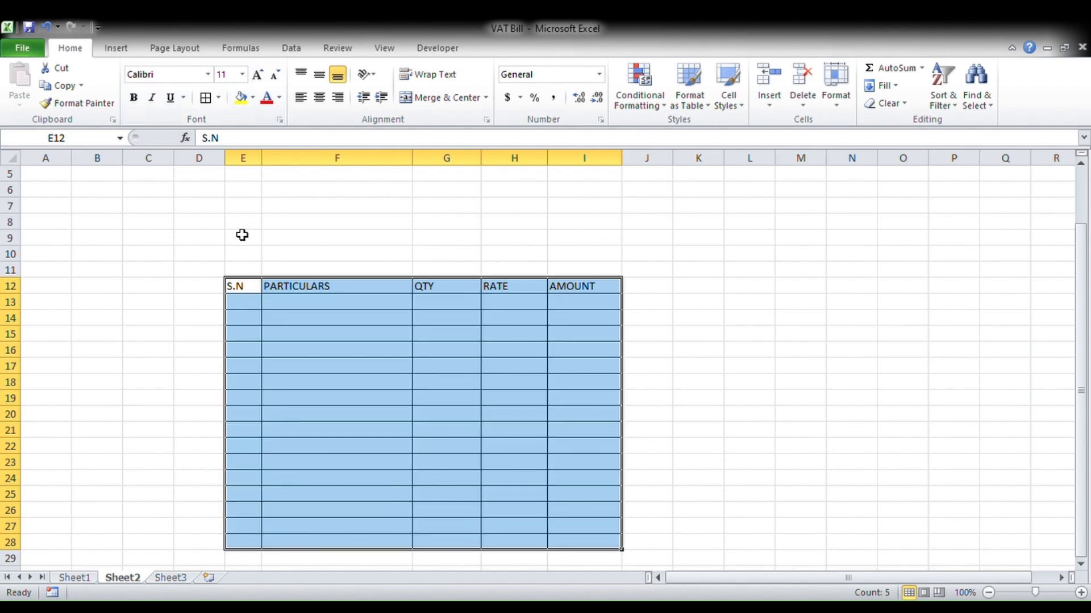
{"action": "left_click", "coordinate": [702, 324]}
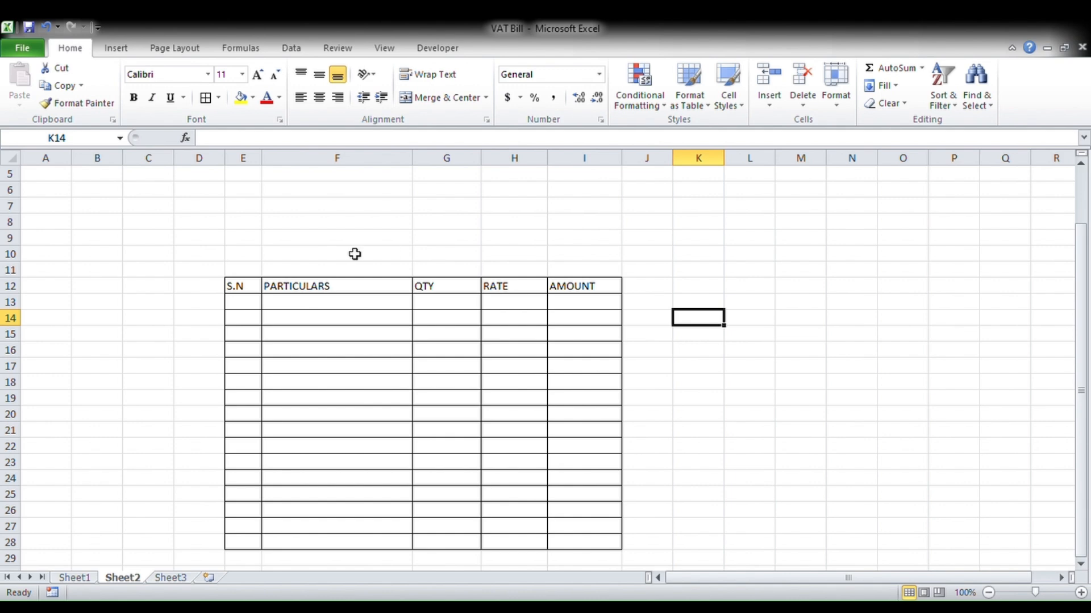
- Fill E13:E22 with serial numbers 1 to 10 using AutoFill's Fill Series
{"action": "left_click", "coordinate": [254, 302]}
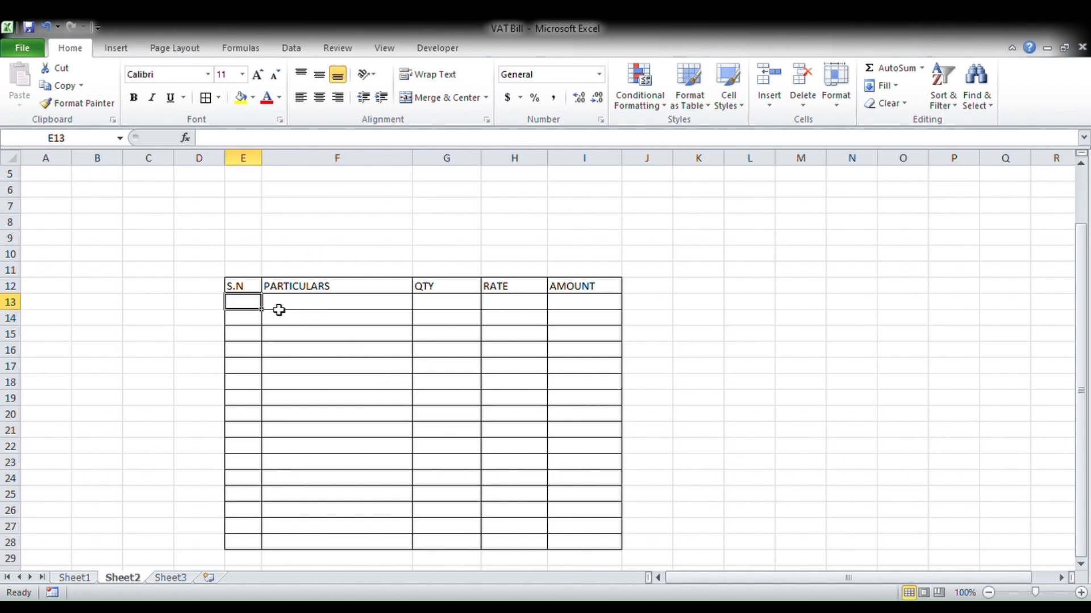
{"action": "type", "text": "1"}
{"action": "left_click", "coordinate": [334, 384]}
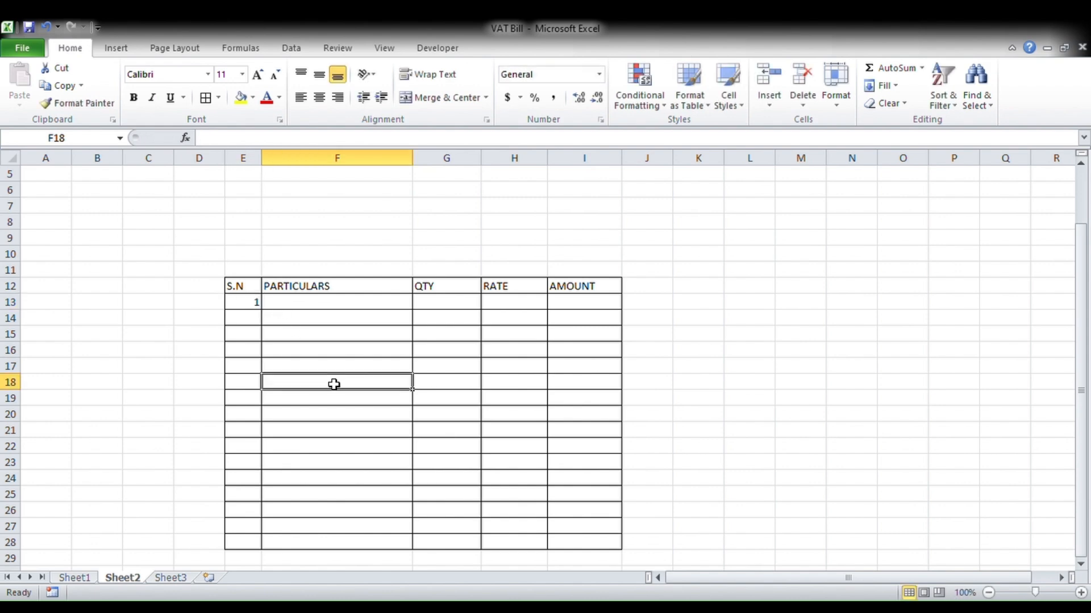
{"action": "left_click", "coordinate": [248, 307]}
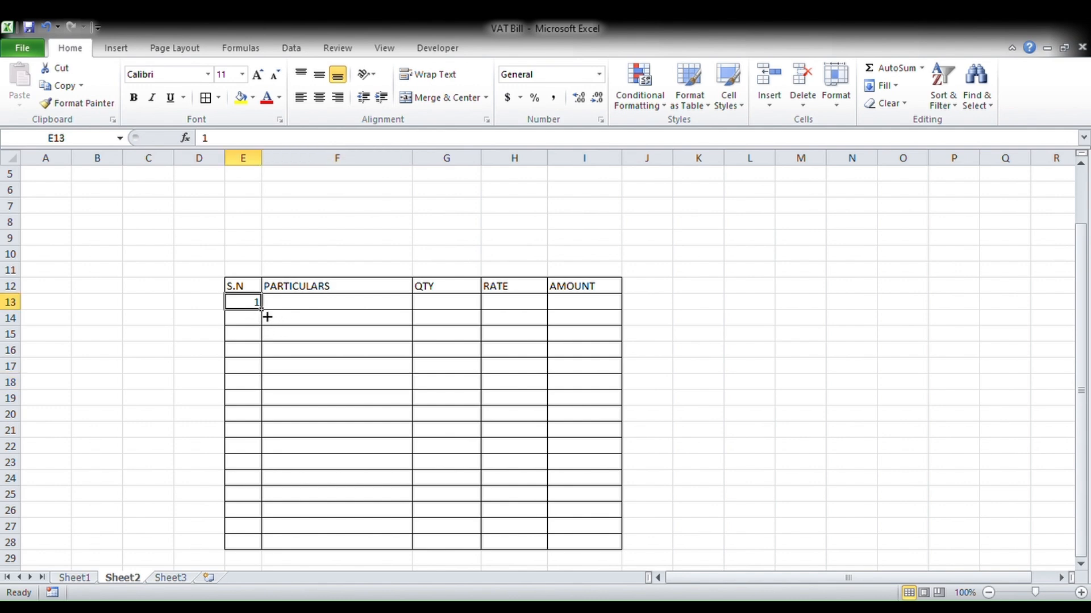
{"action": "left_click_drag", "start_coordinate": [267, 317], "coordinate": [263, 460]}
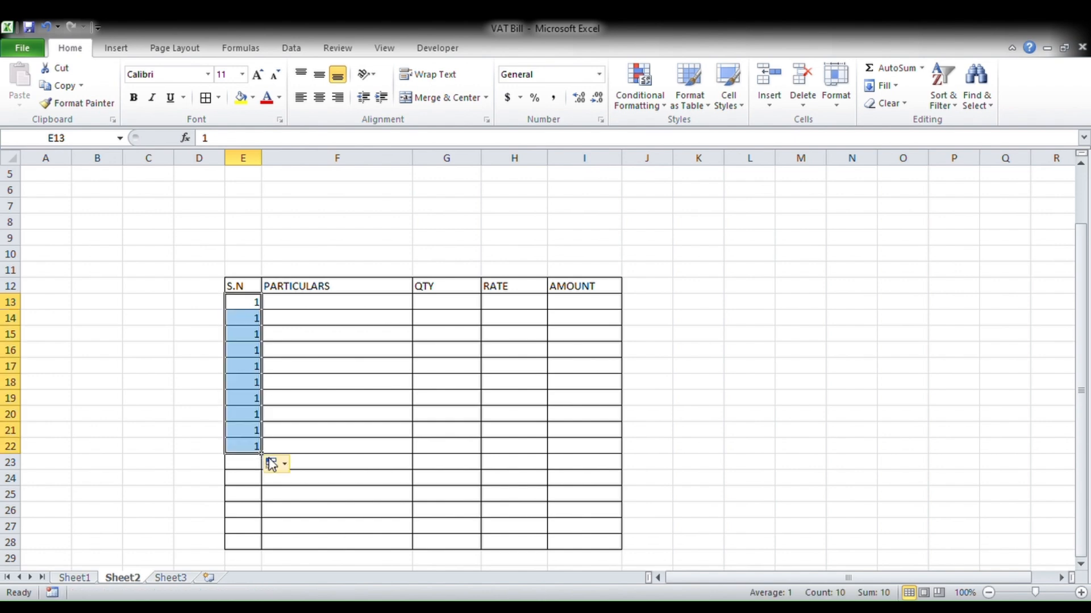
{"action": "left_click", "coordinate": [312, 500]}
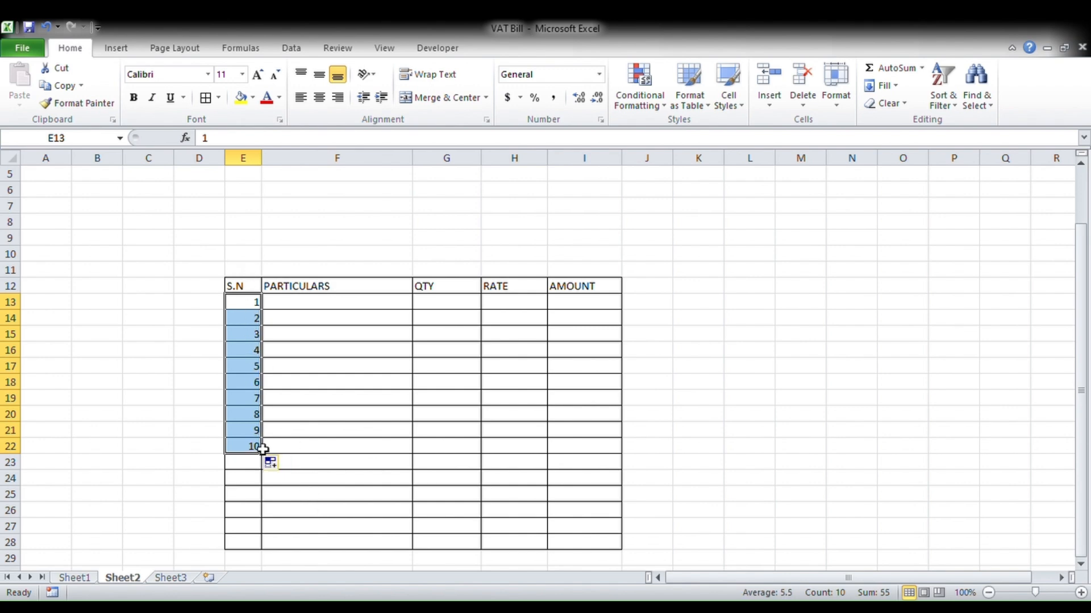
{"action": "left_click", "coordinate": [334, 369]}
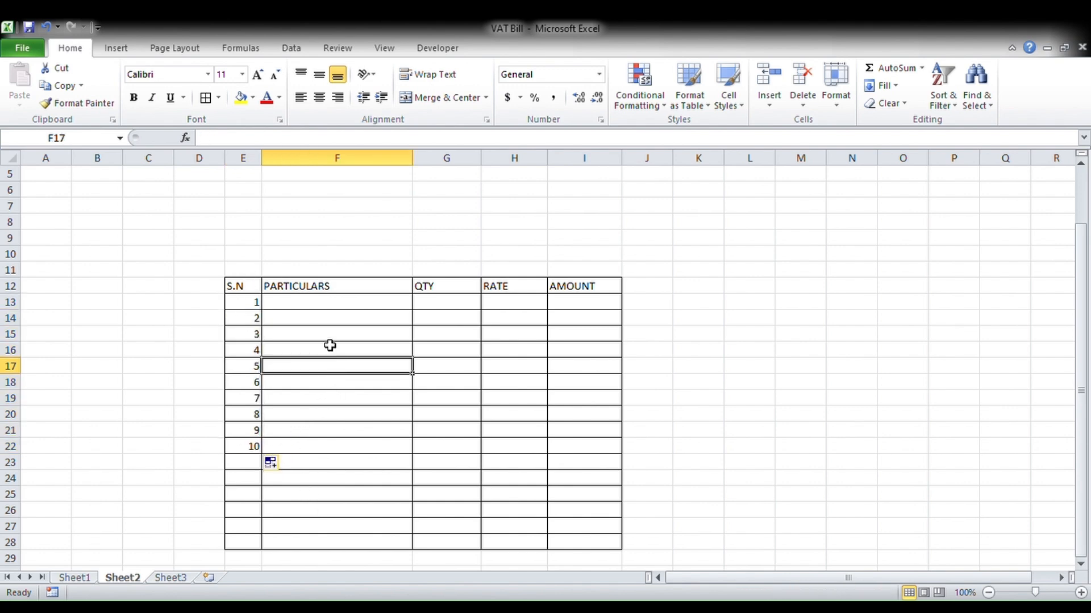
{"action": "left_click", "coordinate": [309, 303]}
{"action": "left_click_drag", "start_coordinate": [241, 287], "coordinate": [590, 541]}
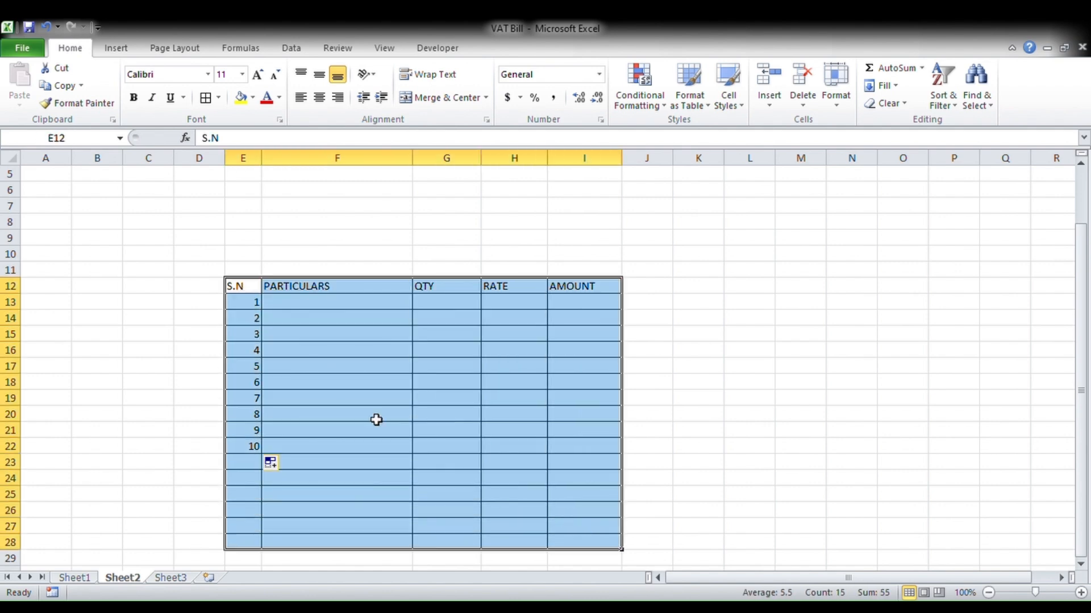
- Set the text of the E12:I28 item table to 12-point font
{"action": "left_click", "coordinate": [259, 74]}
{"action": "left_click", "coordinate": [259, 75]}
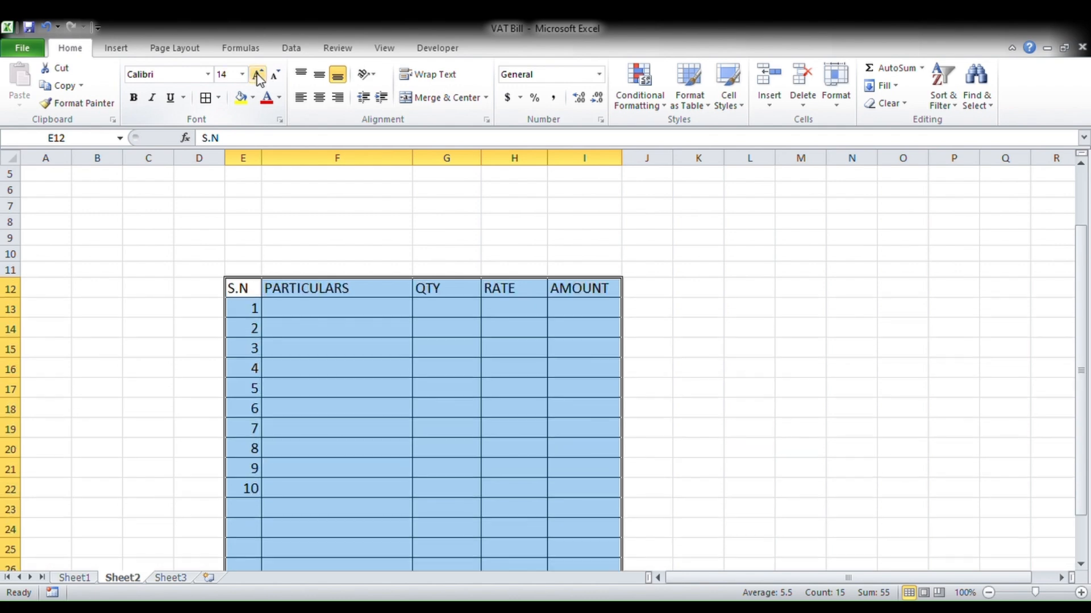
{"action": "left_click", "coordinate": [275, 75]}
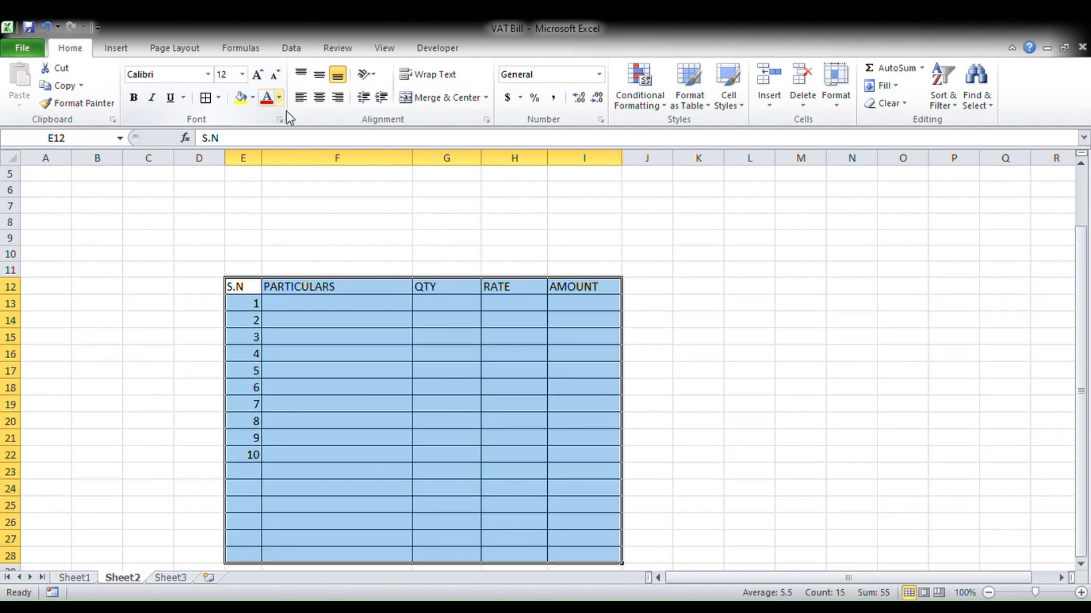
{"action": "left_click", "coordinate": [291, 299]}
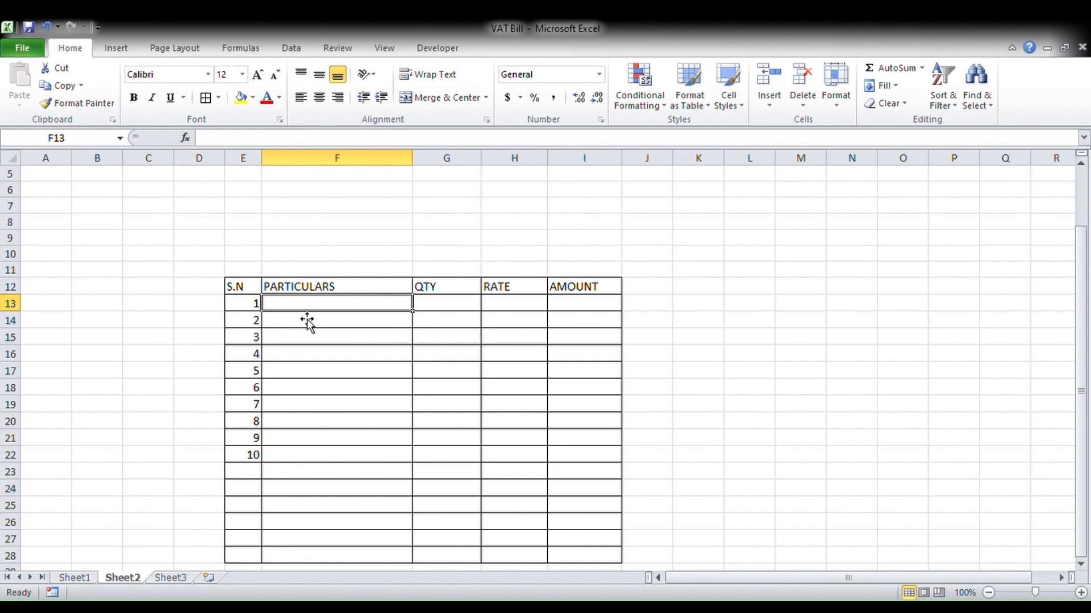
- Enter BASMATI RICE with quantity 10 and rate 95 as the first item
{"action": "type", "text": "bASMARI"}
{"action": "key", "text": "BackSpace"}
{"action": "key", "text": "BackSpace"}
{"action": "key", "text": "BackSpace"}
{"action": "key", "text": "BackSpace"}
{"action": "key", "text": "BackSpace"}
{"action": "key", "text": "BackSpace"}
{"action": "key", "text": "BackSpace"}
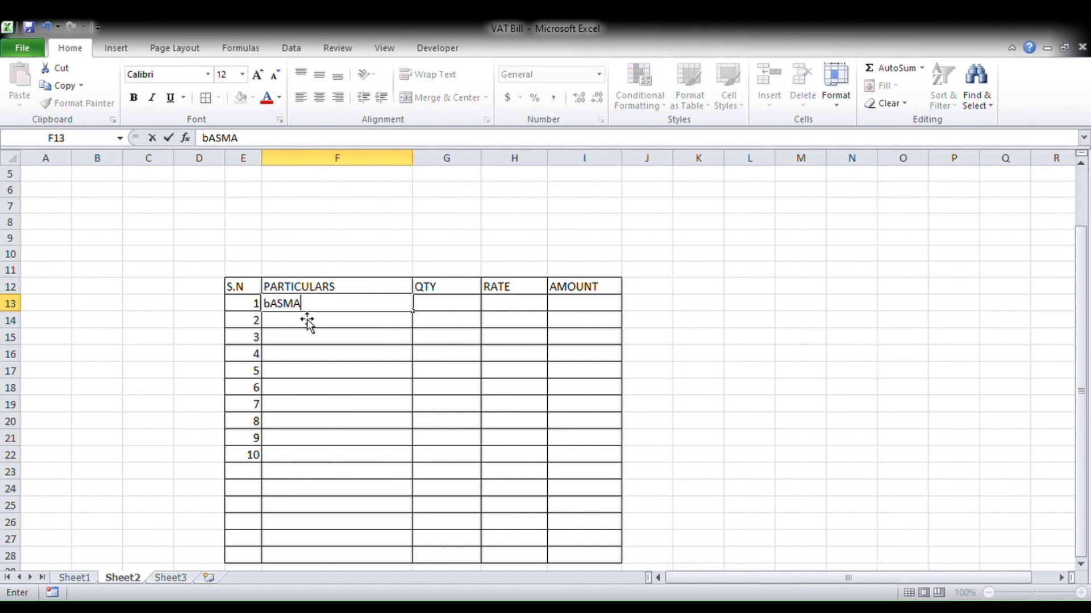
{"action": "type", "text": "BASMATI RICE"}
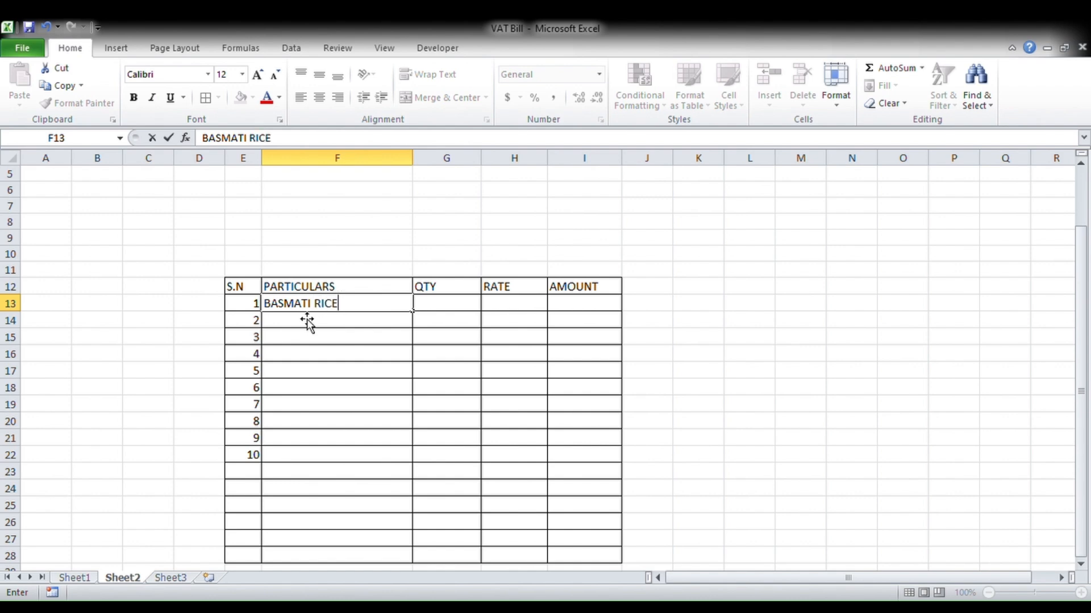
{"action": "key", "text": "Tab"}
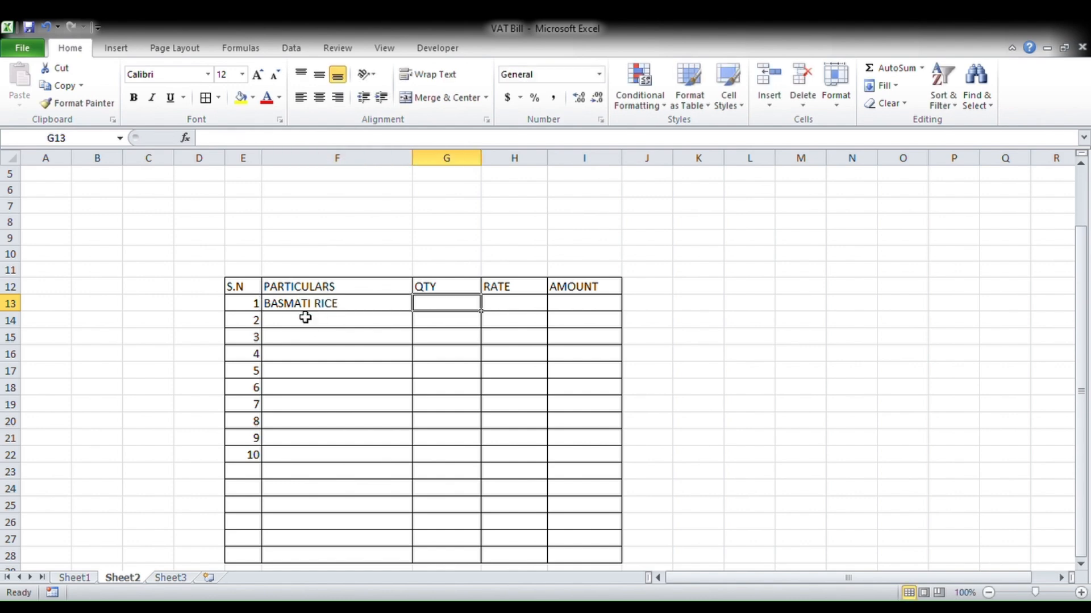
{"action": "type", "text": "10"}
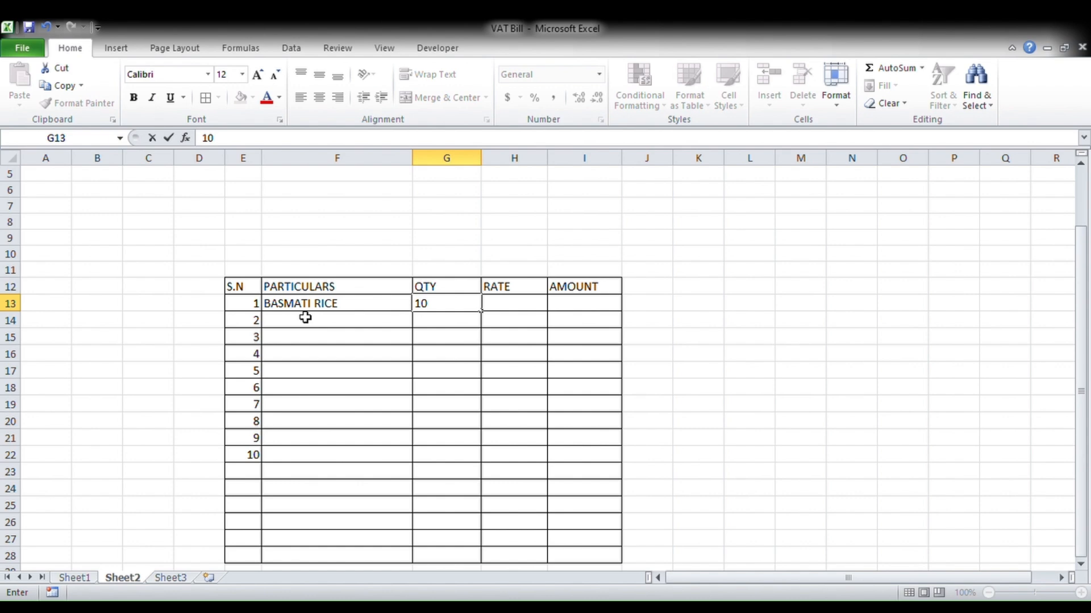
{"action": "key", "text": "Tab"}
{"action": "type", "text": "95"}
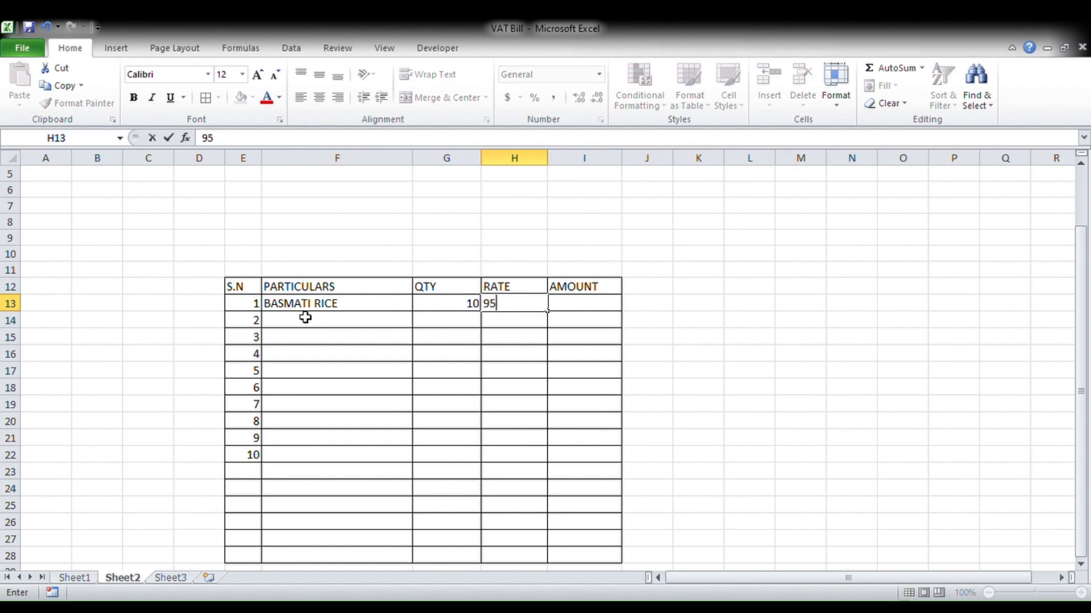
{"action": "left_click", "coordinate": [330, 328]}
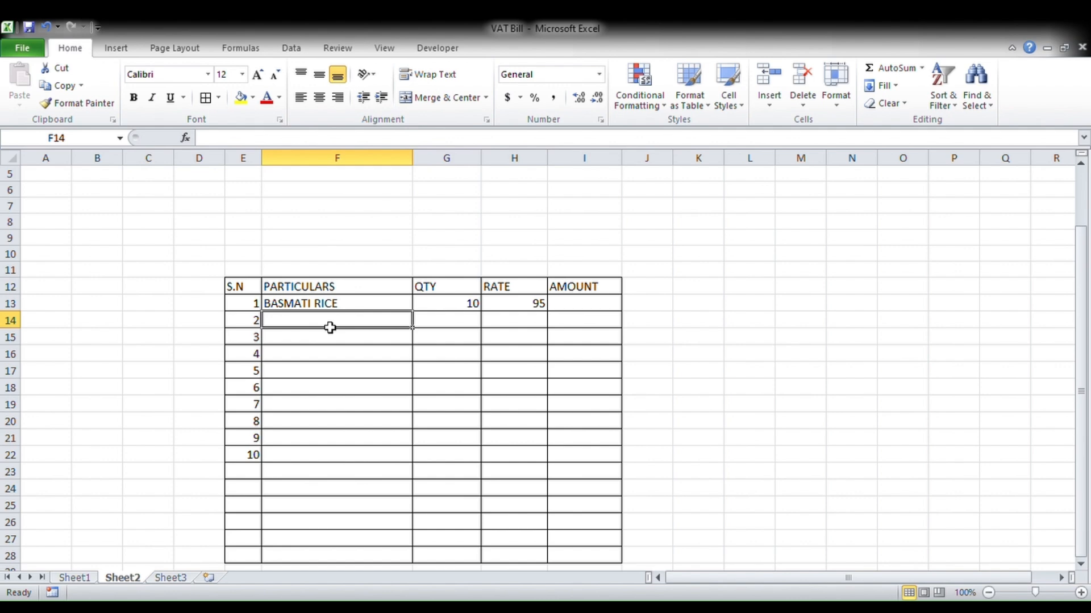
- Add HARPIC with quantity 5 and rate 155, then enter WHEAT
{"action": "type", "text": "HARPIC"}
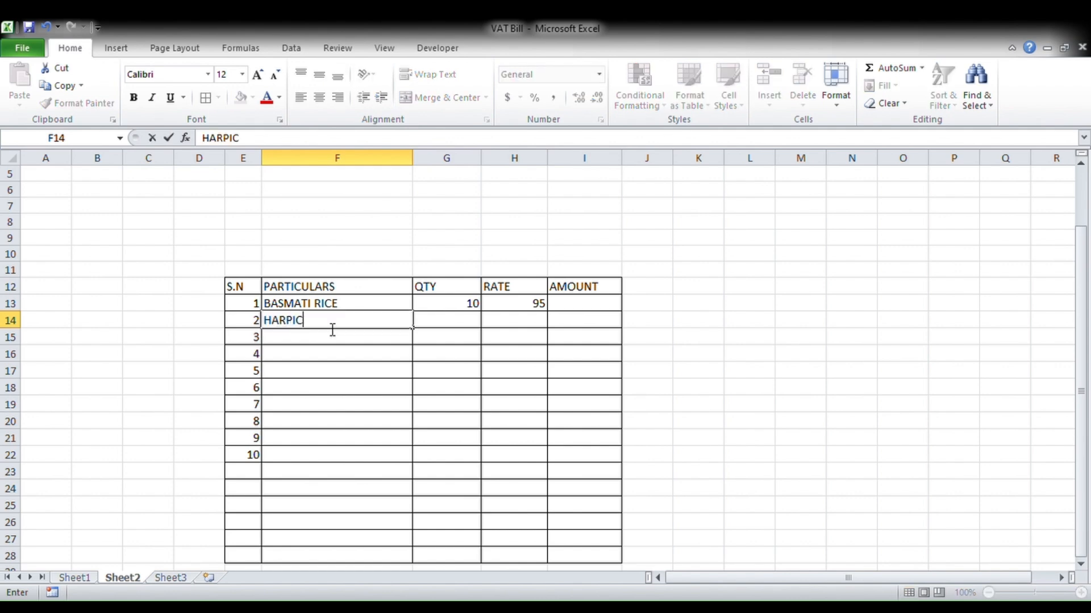
{"action": "key", "text": "Tab"}
{"action": "type", "text": "5"}
{"action": "key", "text": "Tab"}
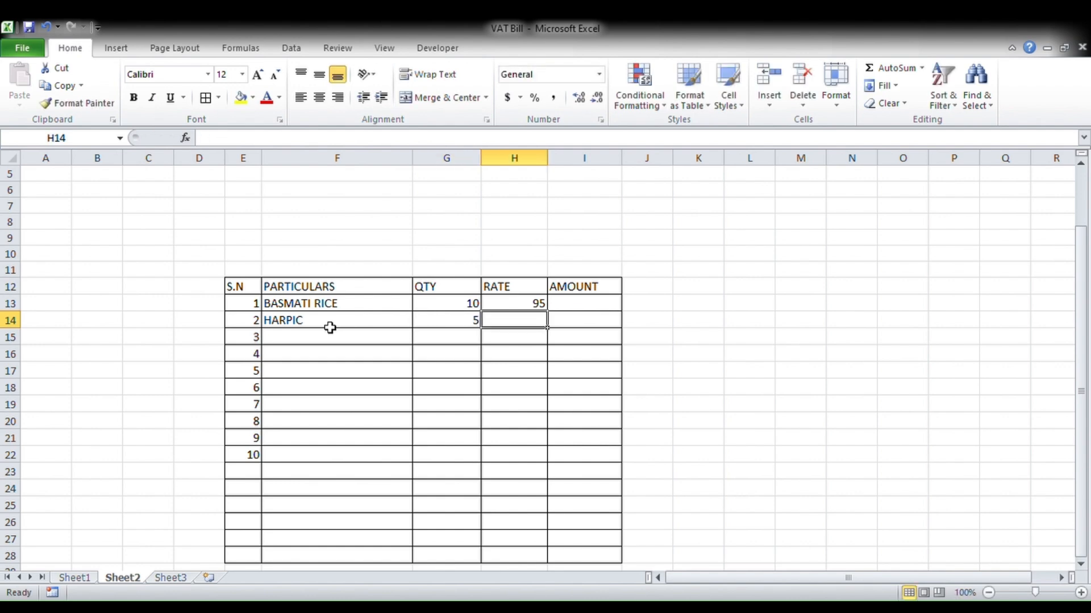
{"action": "type", "text": "155"}
{"action": "key", "text": "Return"}
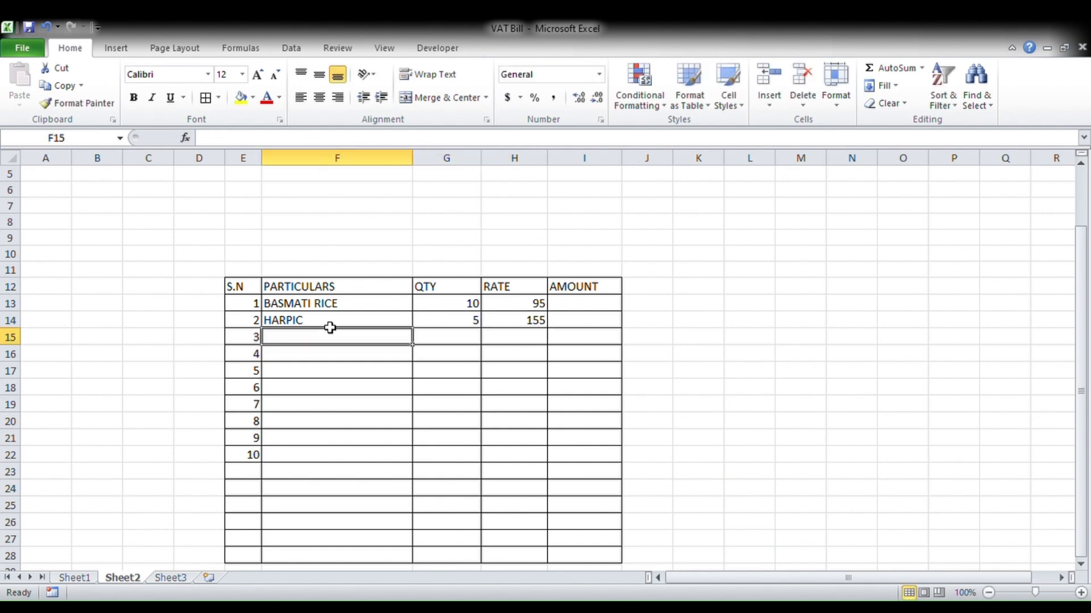
{"action": "type", "text": "WHEAT"}
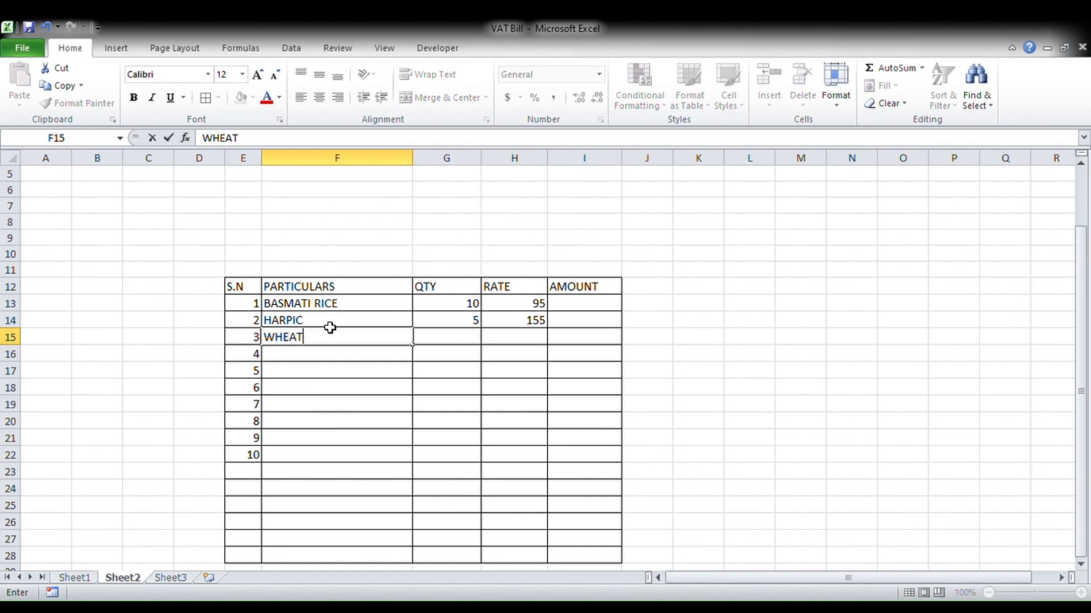
{"action": "key", "text": "Tab"}
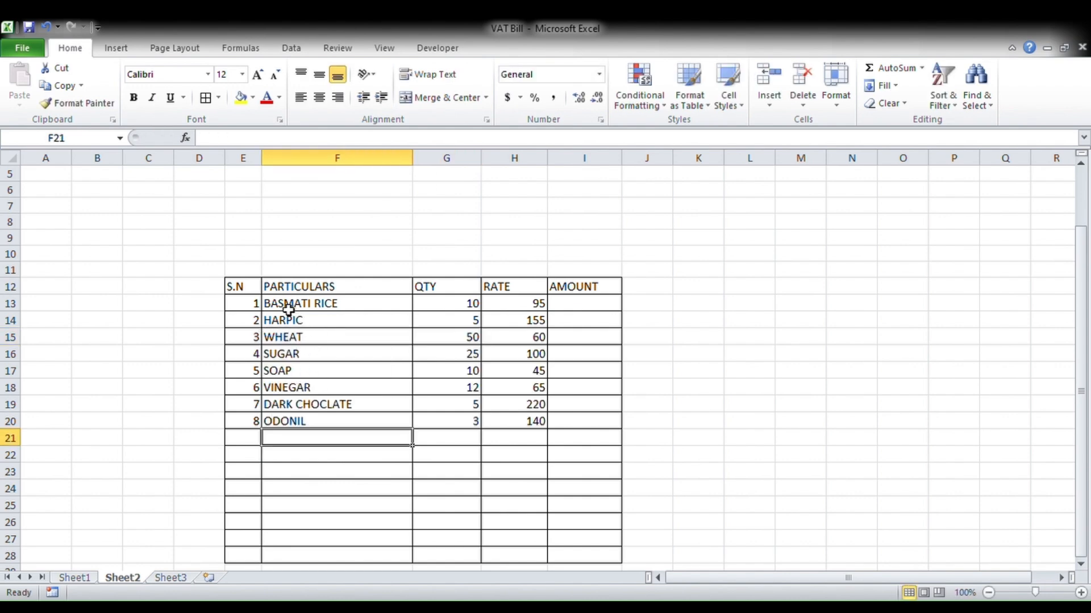
{"action": "left_click_drag", "start_coordinate": [288, 309], "coordinate": [516, 428]}
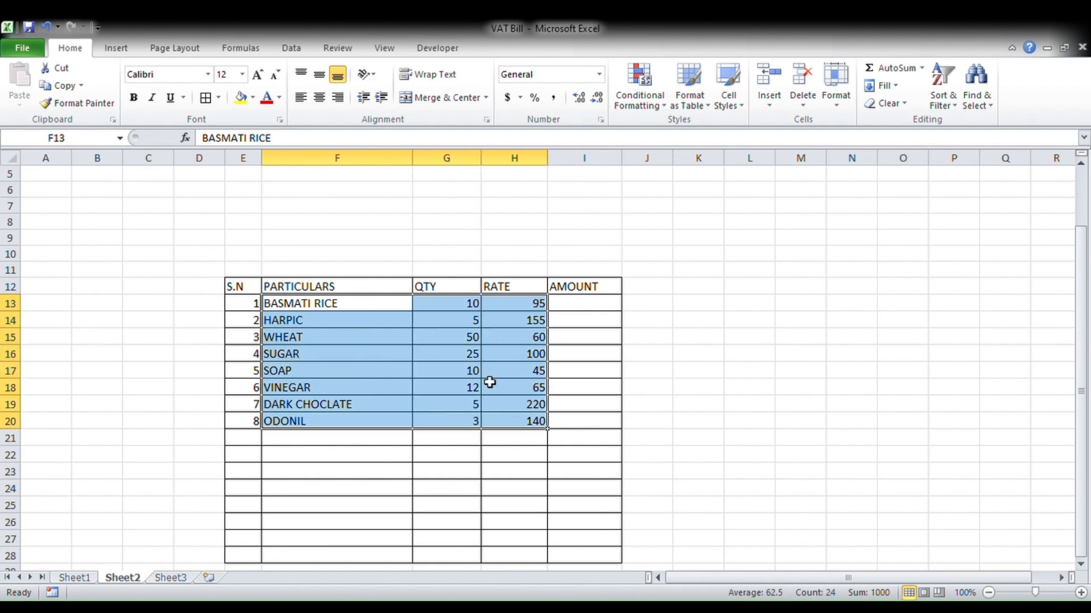
- Start a formula with = in I13, the first AMOUNT cell
{"action": "left_click", "coordinate": [479, 351]}
{"action": "left_click_drag", "start_coordinate": [465, 307], "coordinate": [465, 412]}
{"action": "left_click_drag", "start_coordinate": [528, 320], "coordinate": [528, 423]}
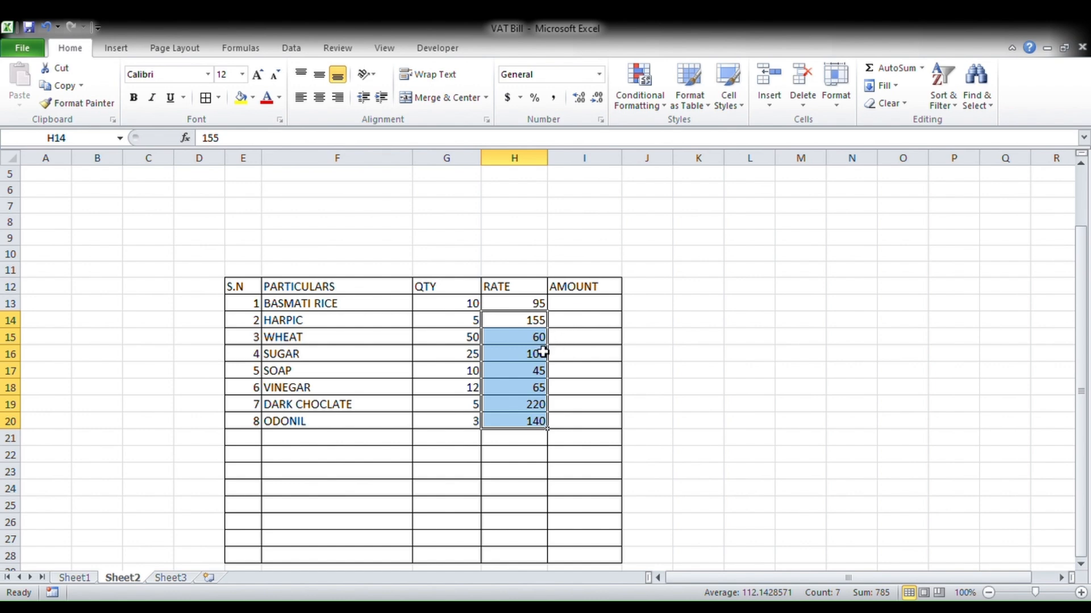
{"action": "left_click", "coordinate": [561, 340]}
{"action": "left_click", "coordinate": [572, 310]}
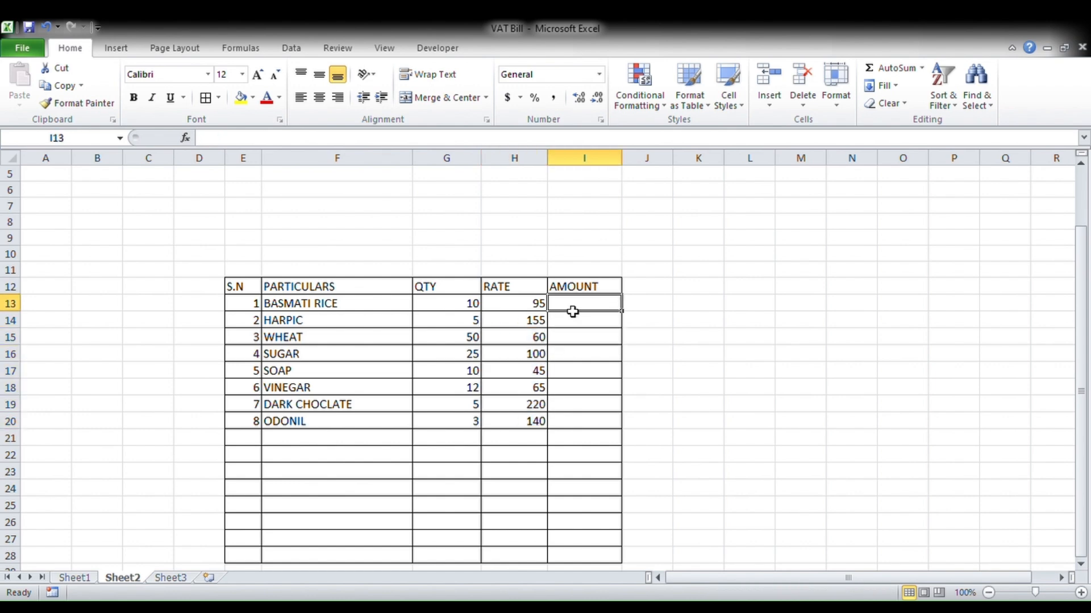
{"action": "left_click", "coordinate": [593, 358]}
{"action": "left_click", "coordinate": [585, 307]}
{"action": "type", "text": "="}
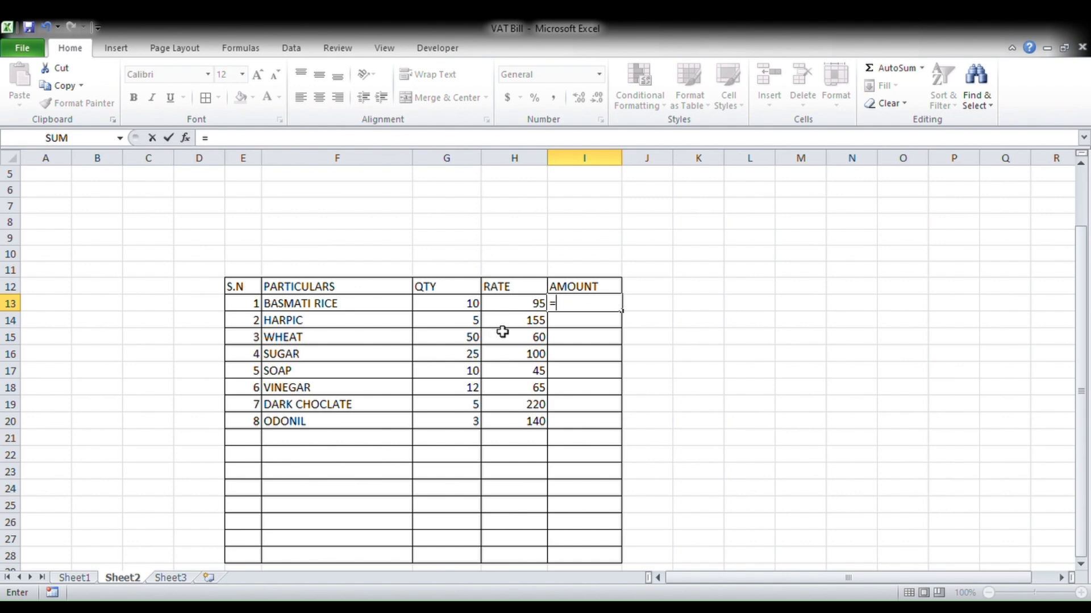
- Compute I13 as =G13*H13 (950) and fill it down to I20
{"action": "left_click", "coordinate": [468, 303]}
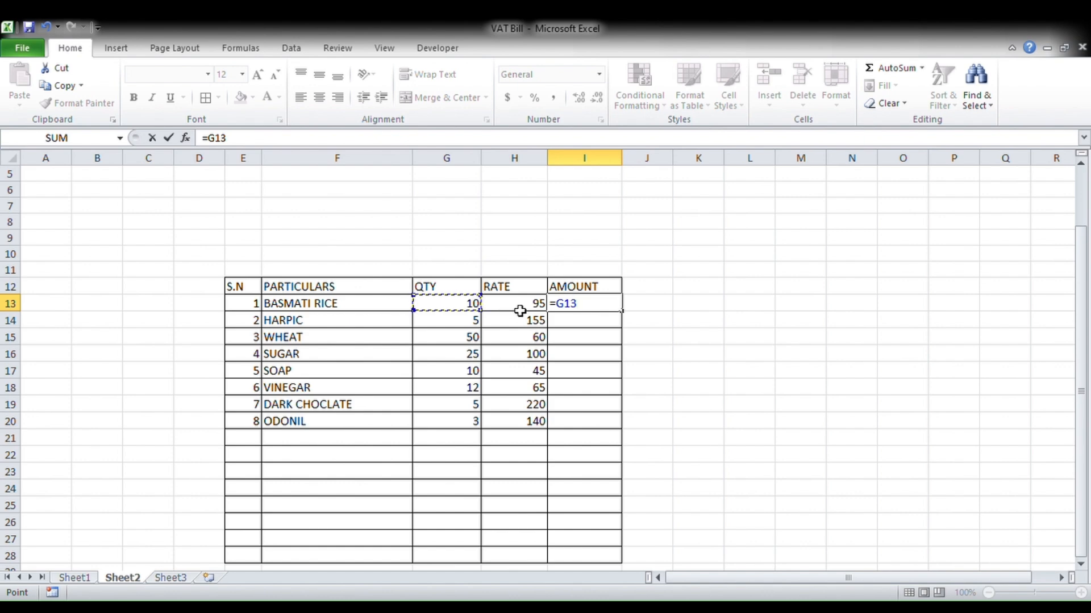
{"action": "type", "text": "*"}
{"action": "left_click", "coordinate": [522, 311]}
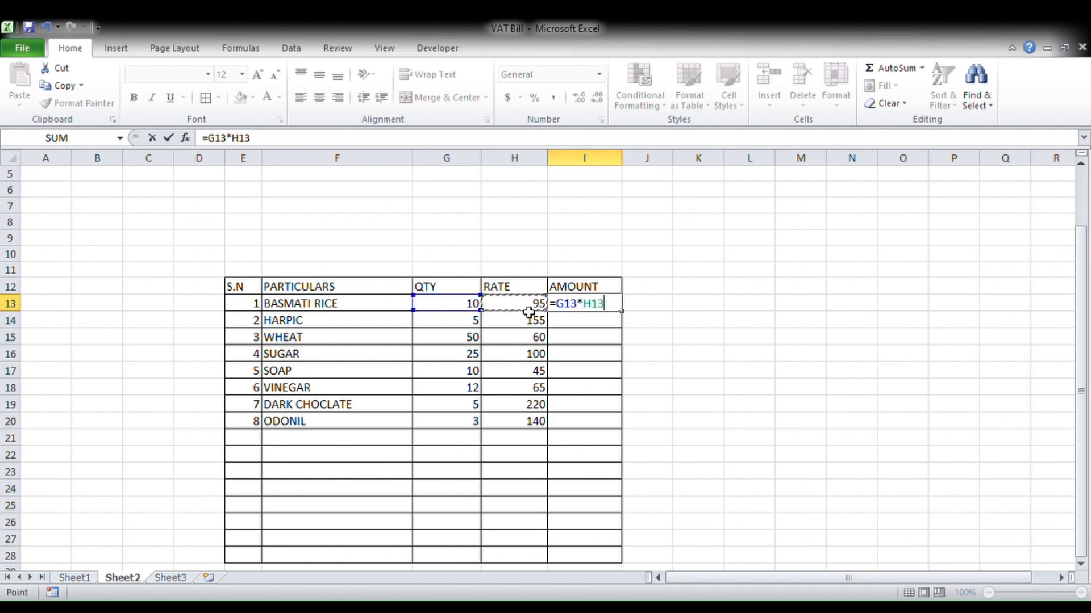
{"action": "key", "text": "Return"}
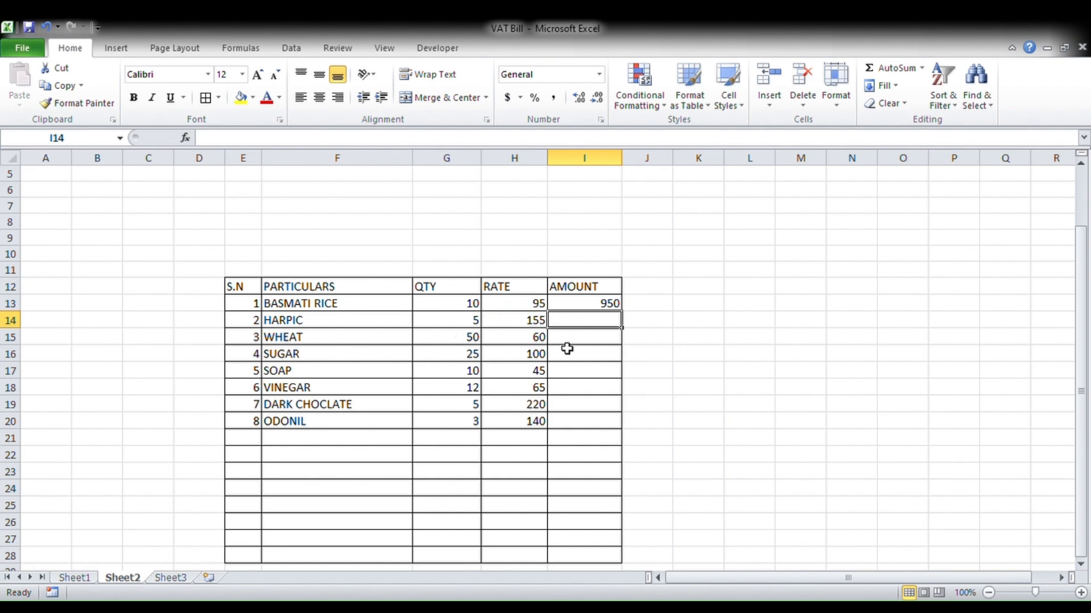
{"action": "left_click", "coordinate": [575, 305]}
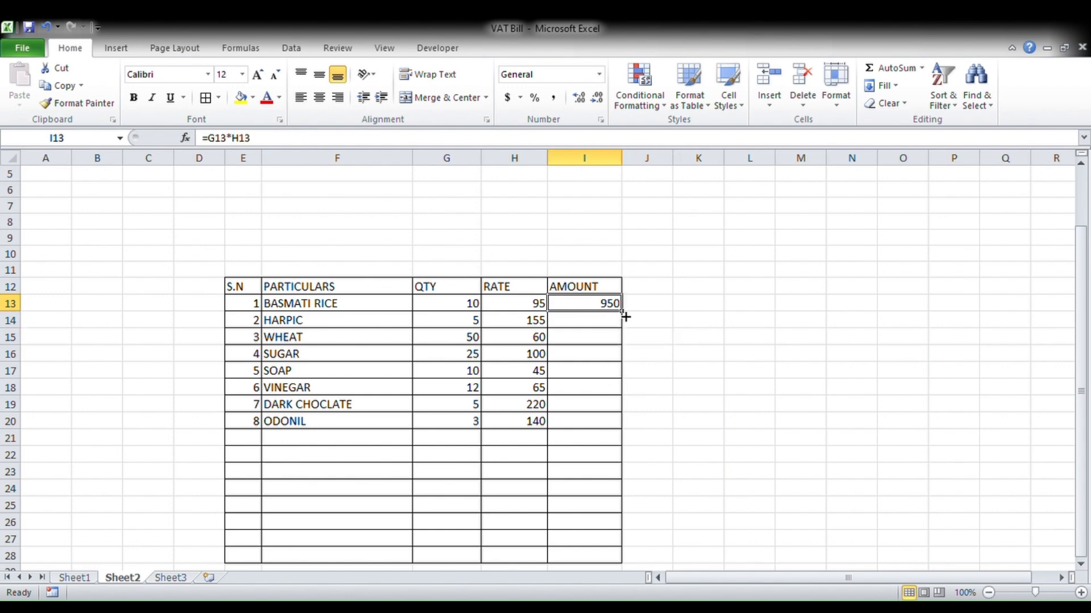
{"action": "left_click_drag", "start_coordinate": [622, 311], "coordinate": [626, 431]}
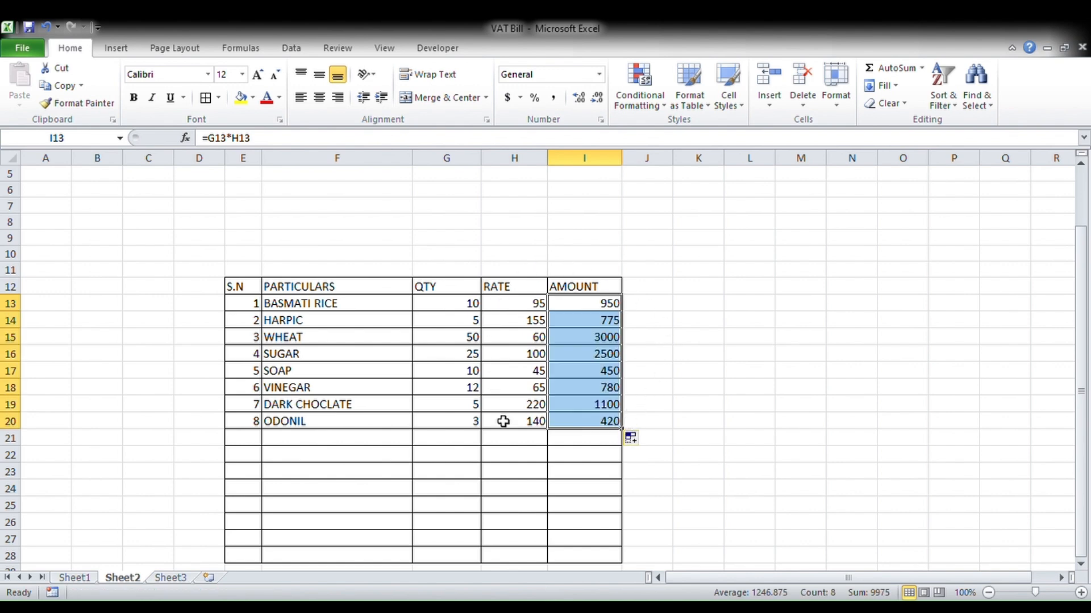
{"action": "left_click", "coordinate": [688, 391]}
{"action": "scroll", "coordinate": [432, 430], "scroll_direction": "down", "scroll_amount": 2}
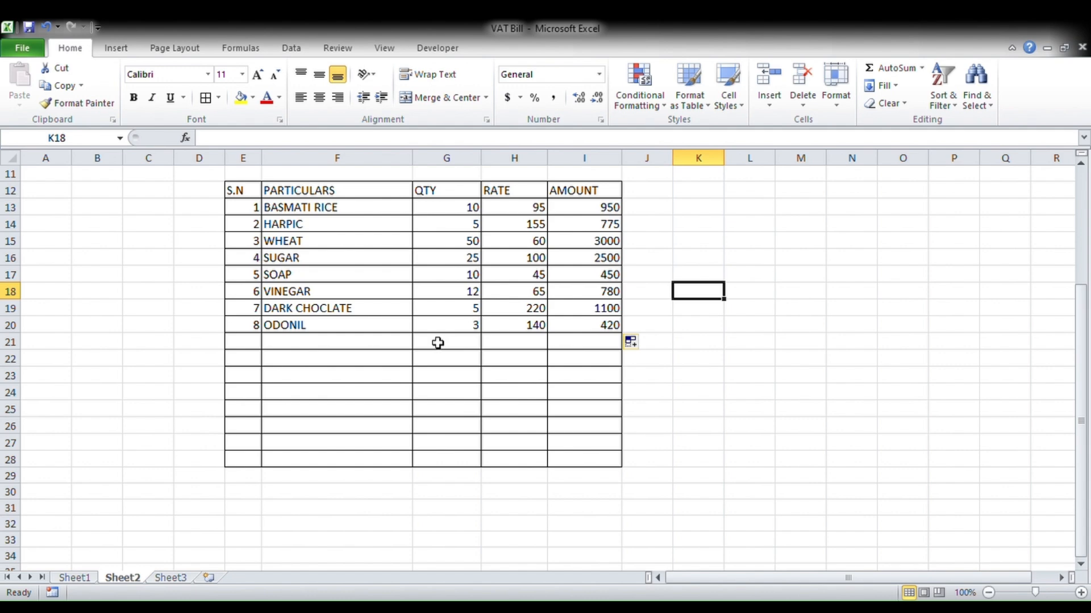
- Merge G21:H25 row by row with Merge Across, undoing the single-block merge
{"action": "left_click_drag", "start_coordinate": [435, 345], "coordinate": [505, 414]}
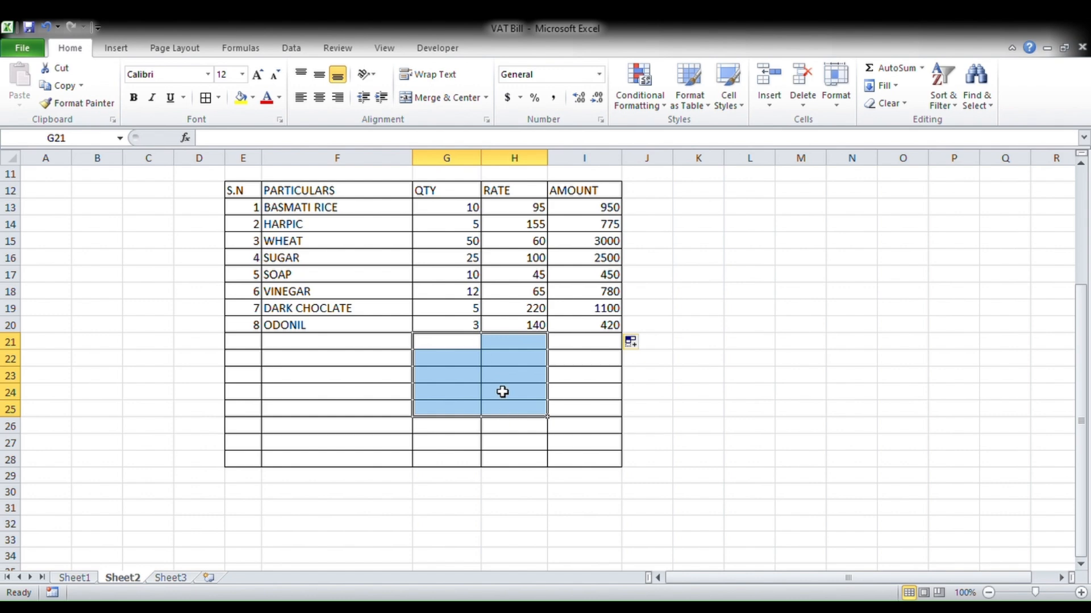
{"action": "left_click", "coordinate": [486, 98]}
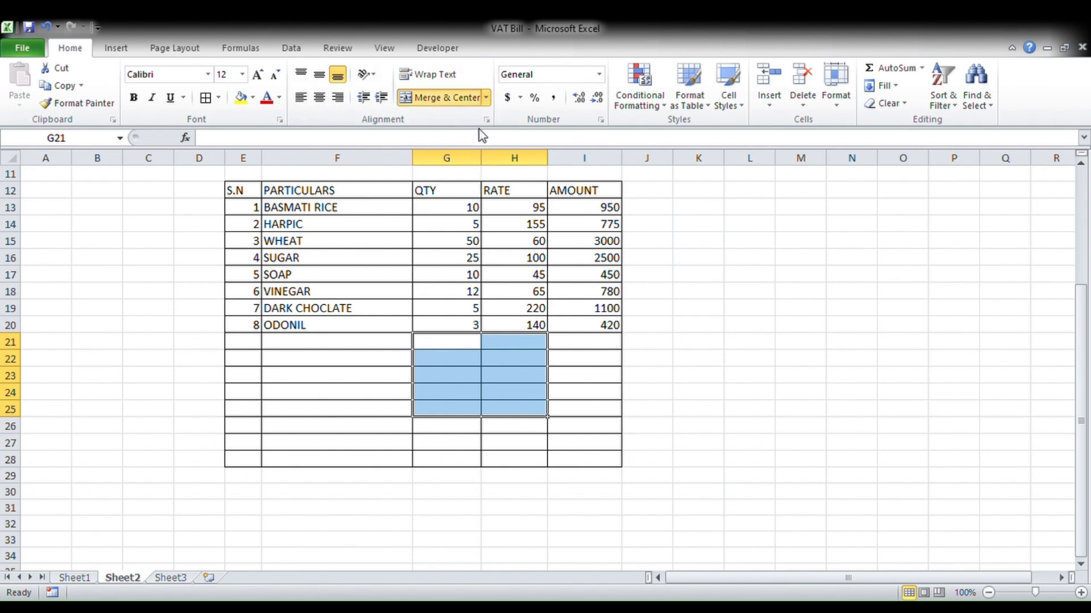
{"action": "left_click_drag", "start_coordinate": [445, 343], "coordinate": [511, 417]}
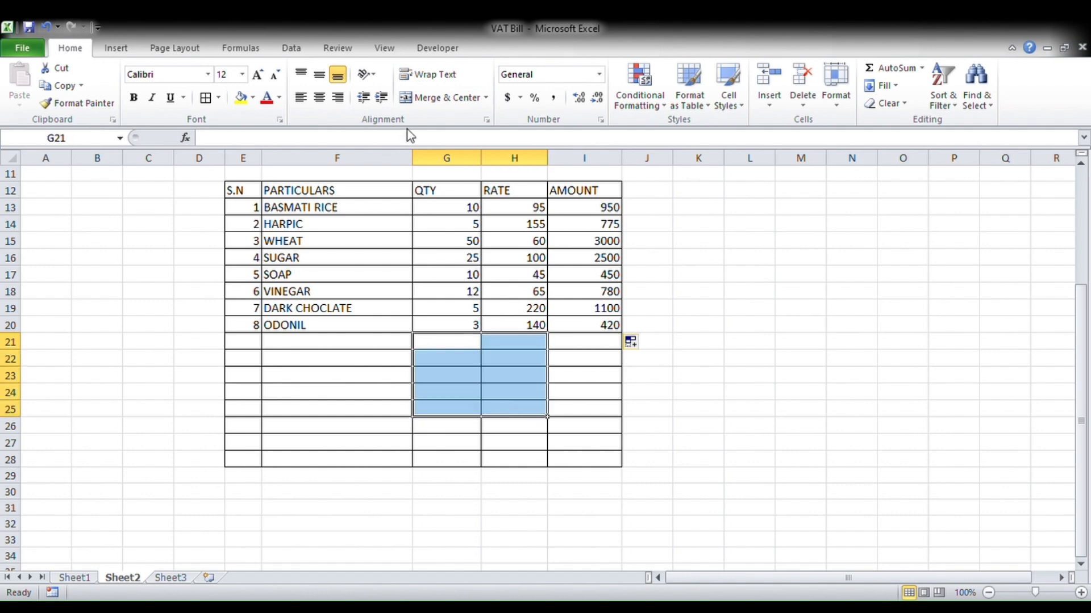
{"action": "left_click", "coordinate": [440, 98]}
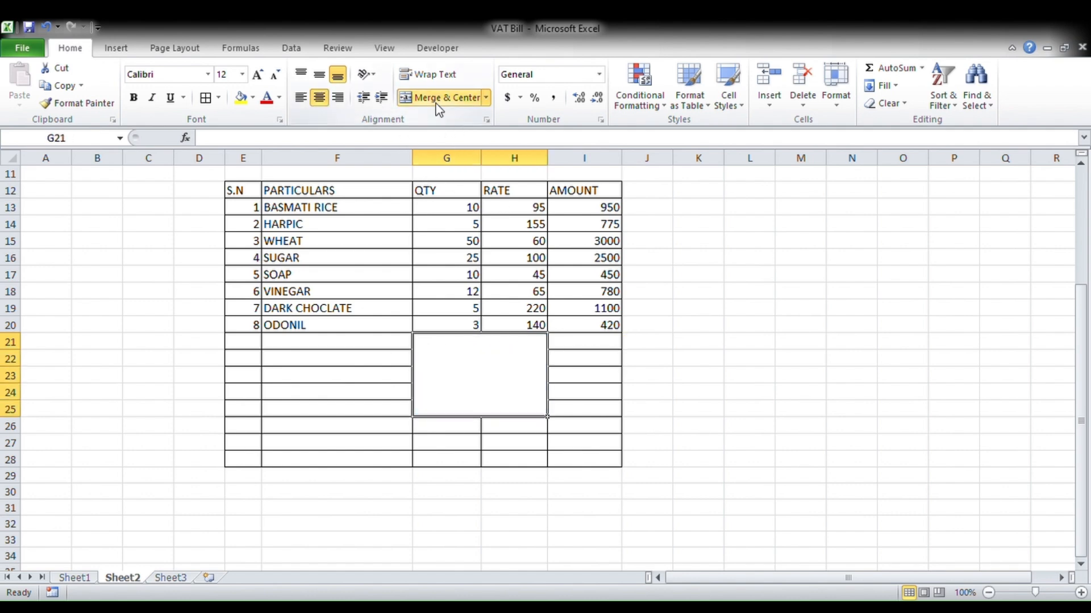
{"action": "left_click", "coordinate": [437, 103]}
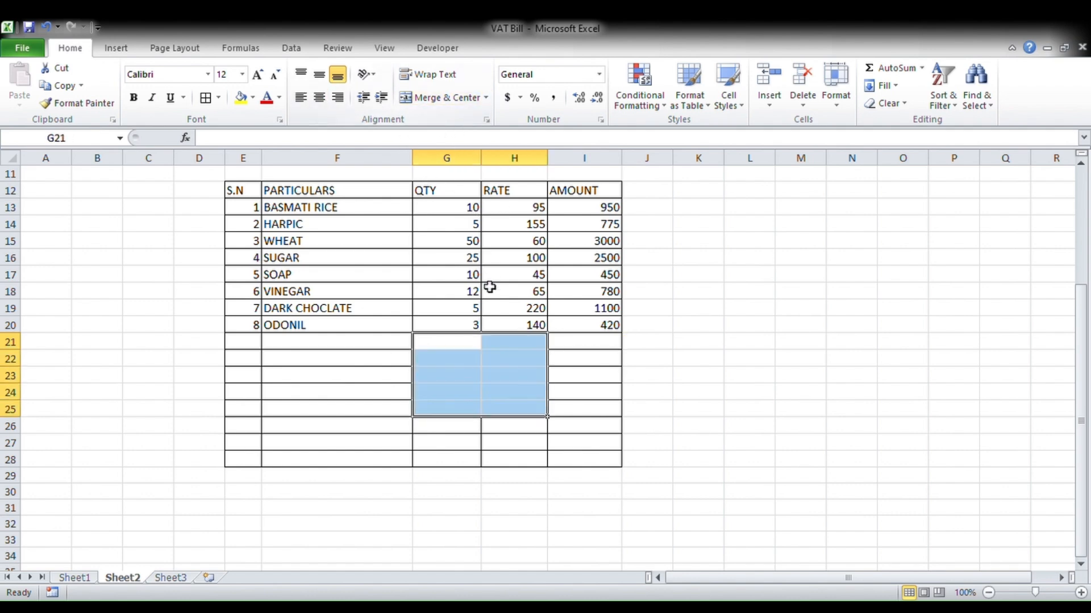
{"action": "left_click", "coordinate": [485, 102]}
{"action": "left_click", "coordinate": [473, 130]}
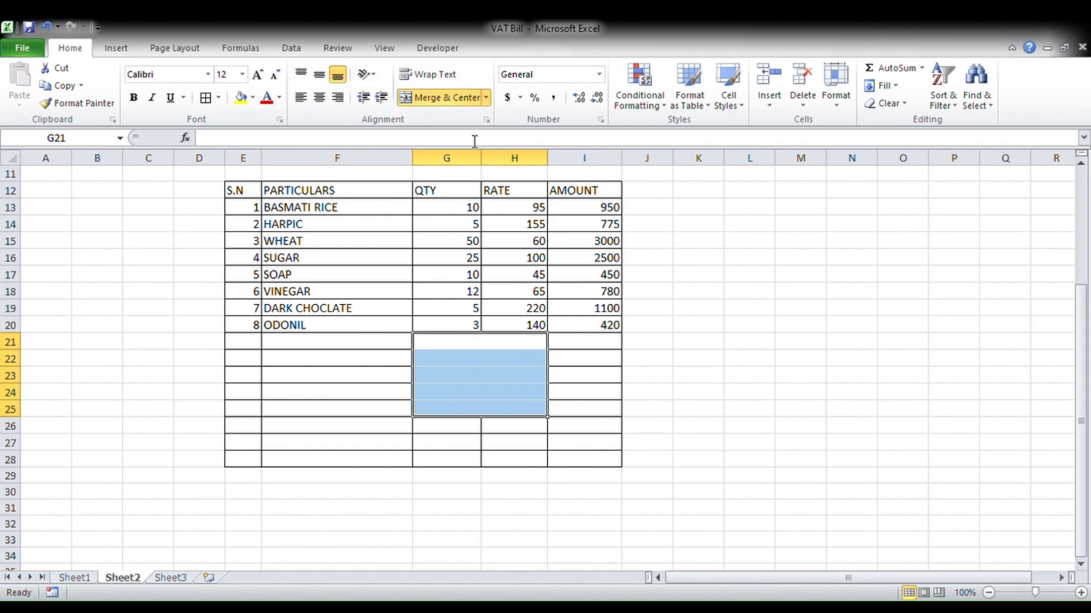
{"action": "left_click", "coordinate": [492, 348]}
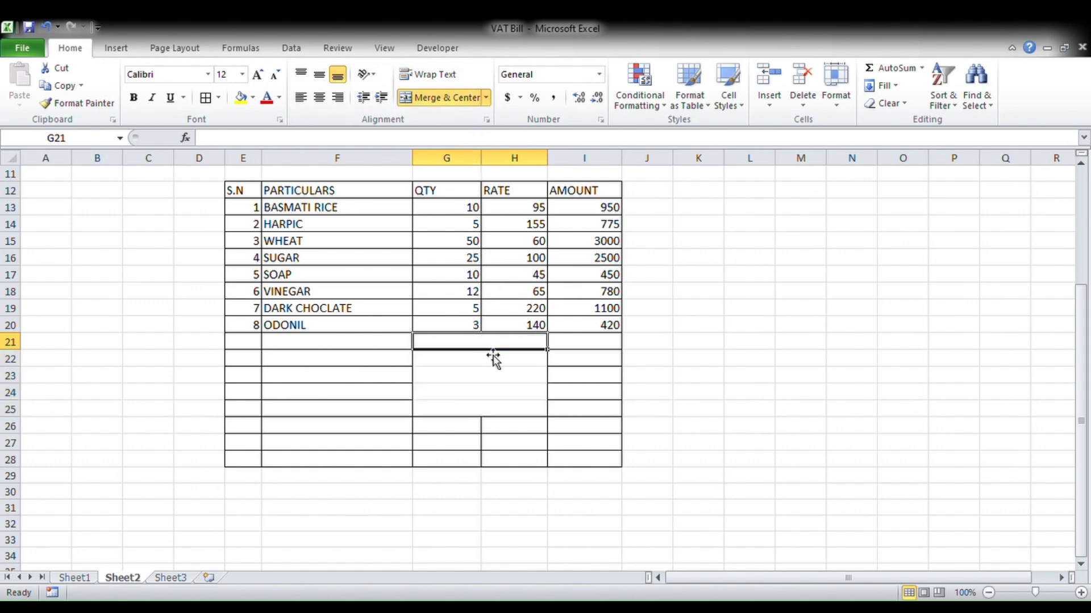
- Label G21 to G25 as TOTAL, DISCOUNT %, TAXABLE AMOUNT, VAT 13% and GRAND TOTAL
{"action": "type", "text": "tOTAKL"}
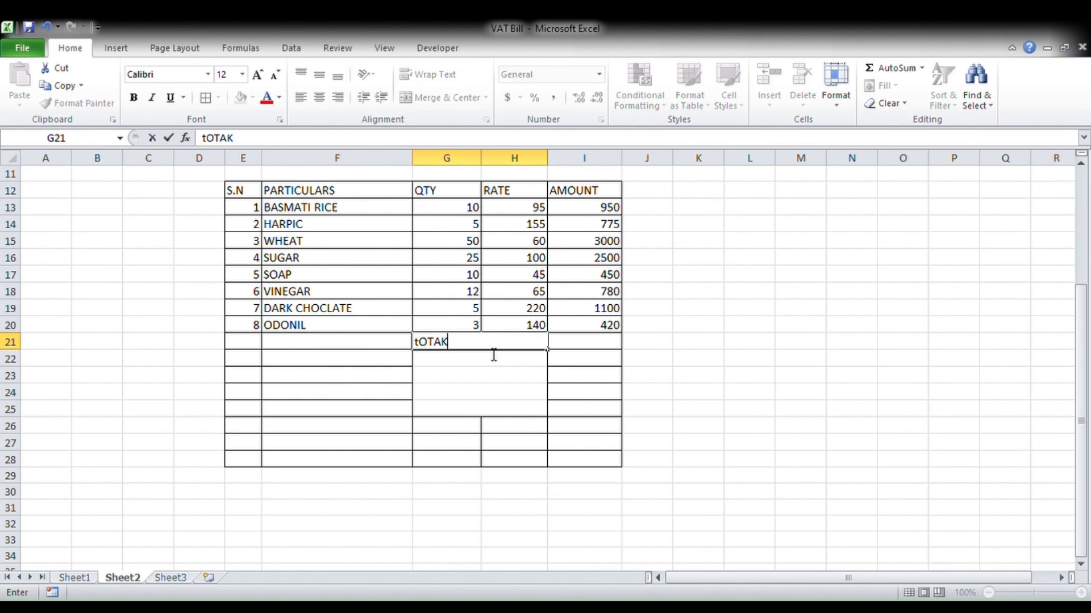
{"action": "key", "text": "BackSpace"}
{"action": "key", "text": "BackSpace"}
{"action": "key", "text": "BackSpace"}
{"action": "key", "text": "BackSpace"}
{"action": "key", "text": "BackSpace"}
{"action": "type", "text": "TOTAL"}
{"action": "key", "text": "Return"}
{"action": "type", "text": "DISC"}
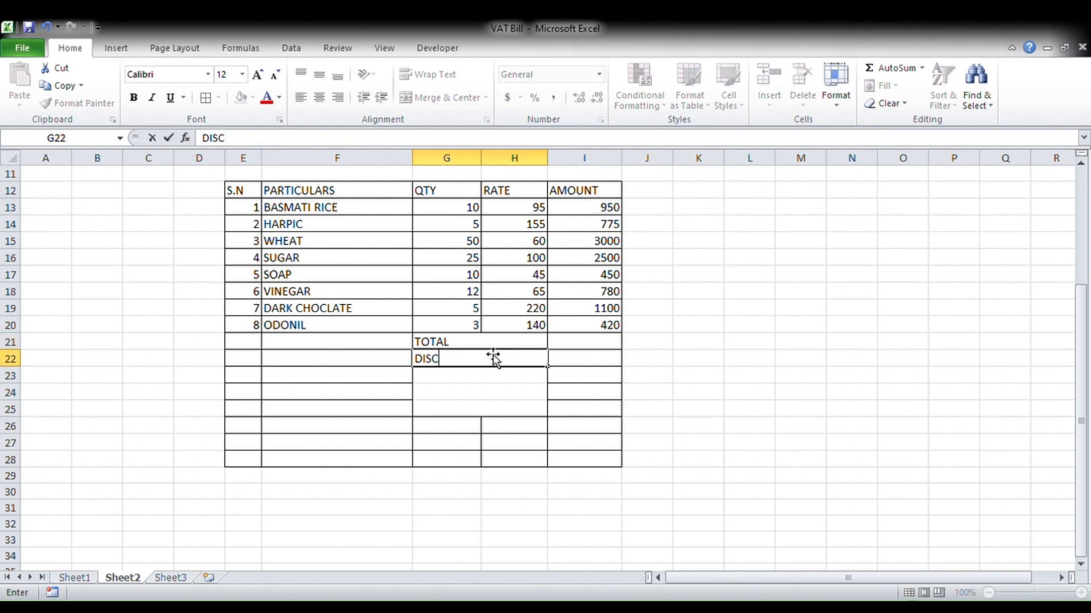
{"action": "type", "text": "OUNT %"}
{"action": "key", "text": "Return"}
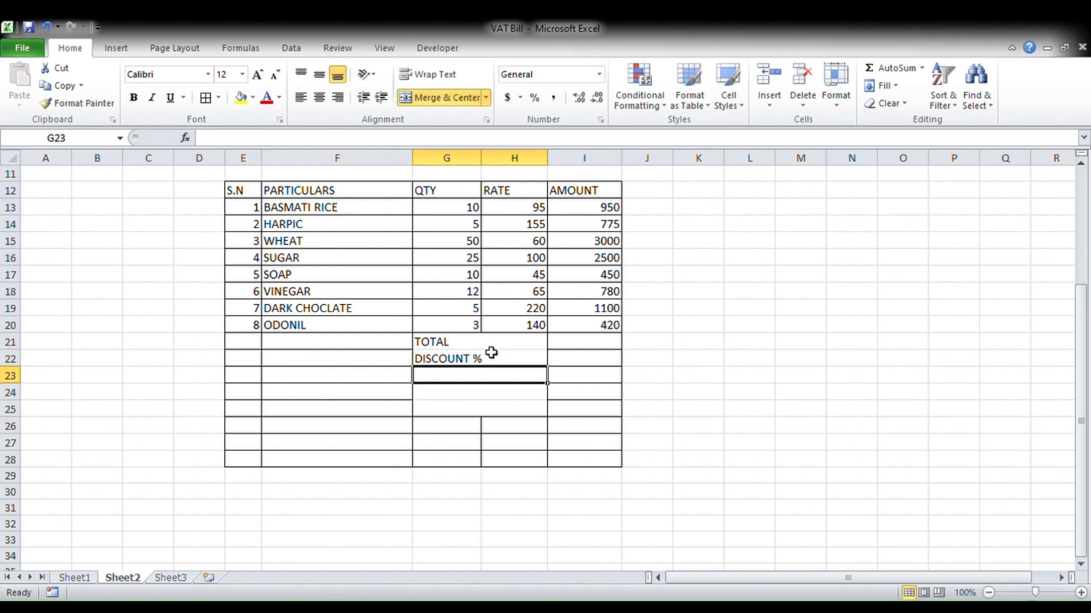
{"action": "type", "text": "TAX"}
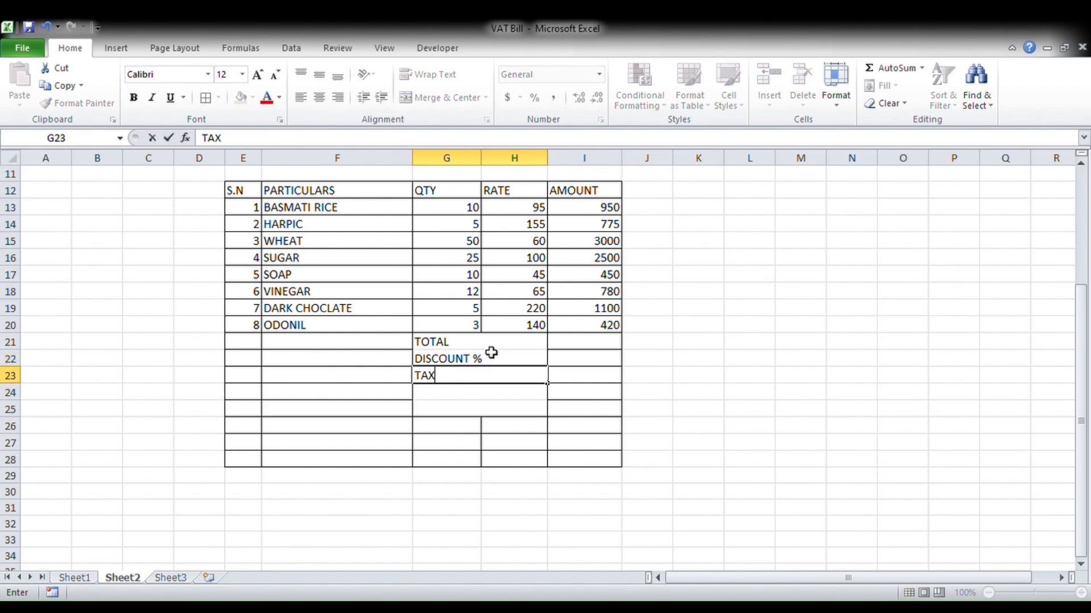
{"action": "type", "text": "ABLE AMOUNT"}
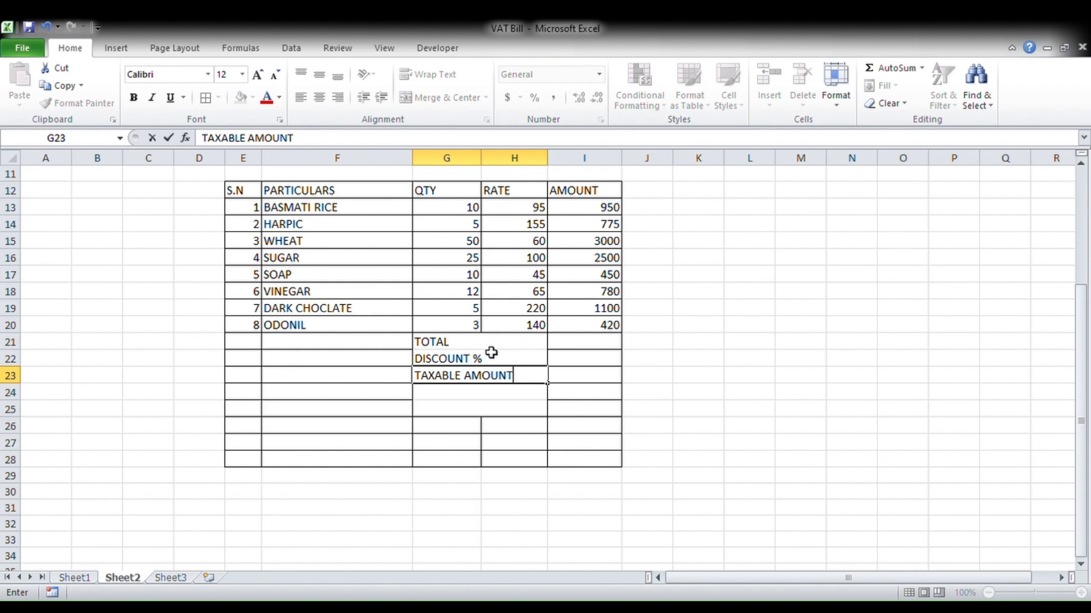
{"action": "key", "text": "Return"}
{"action": "type", "text": "VAT 13"}
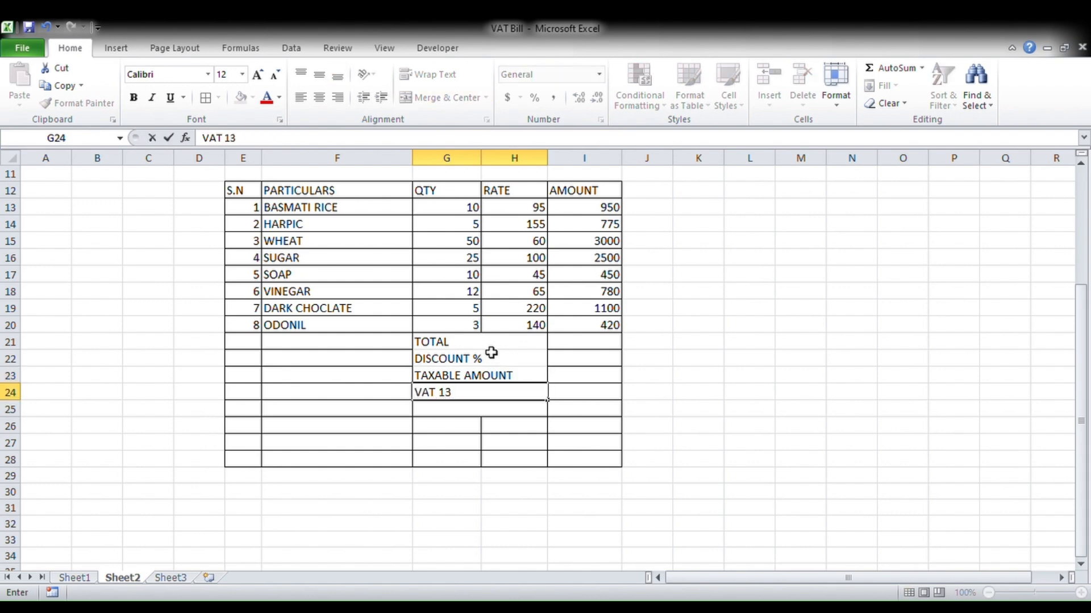
{"action": "type", "text": "%"}
{"action": "key", "text": "Return"}
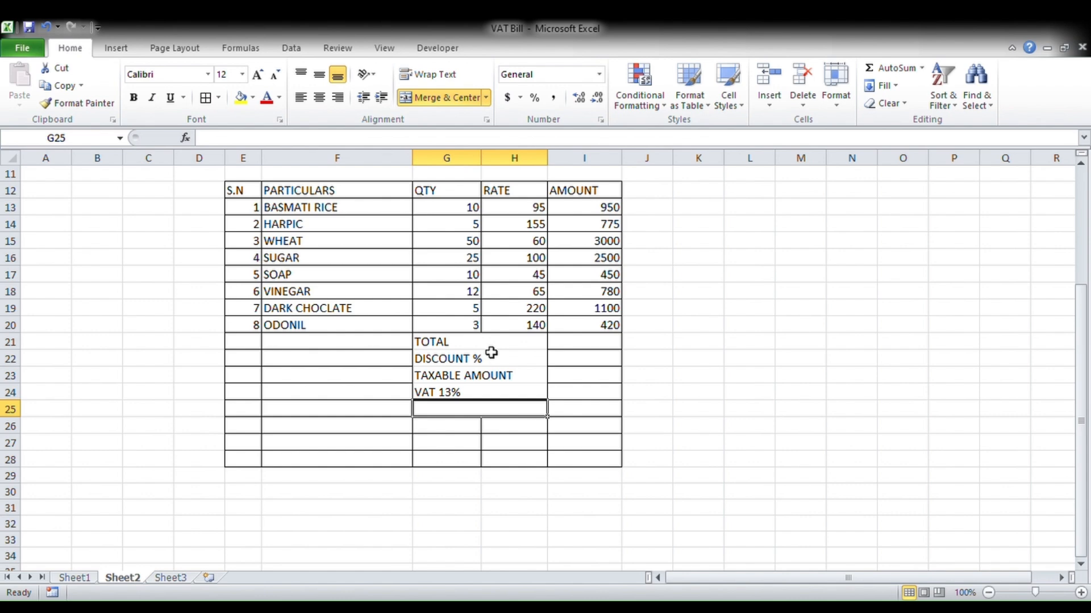
{"action": "type", "text": "GRAND TOTAL"}
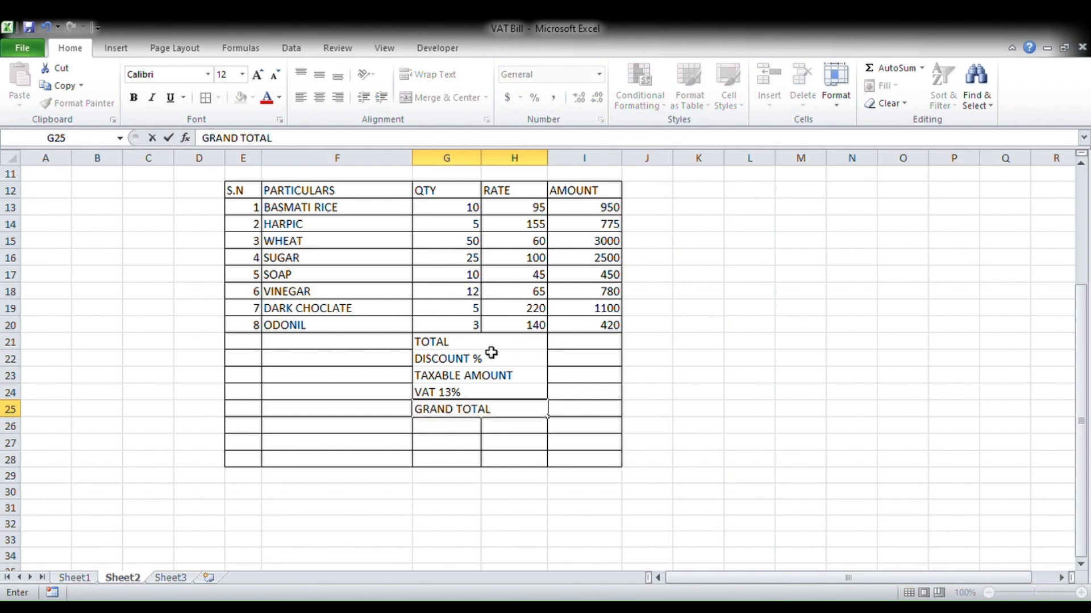
{"action": "key", "text": "Return"}
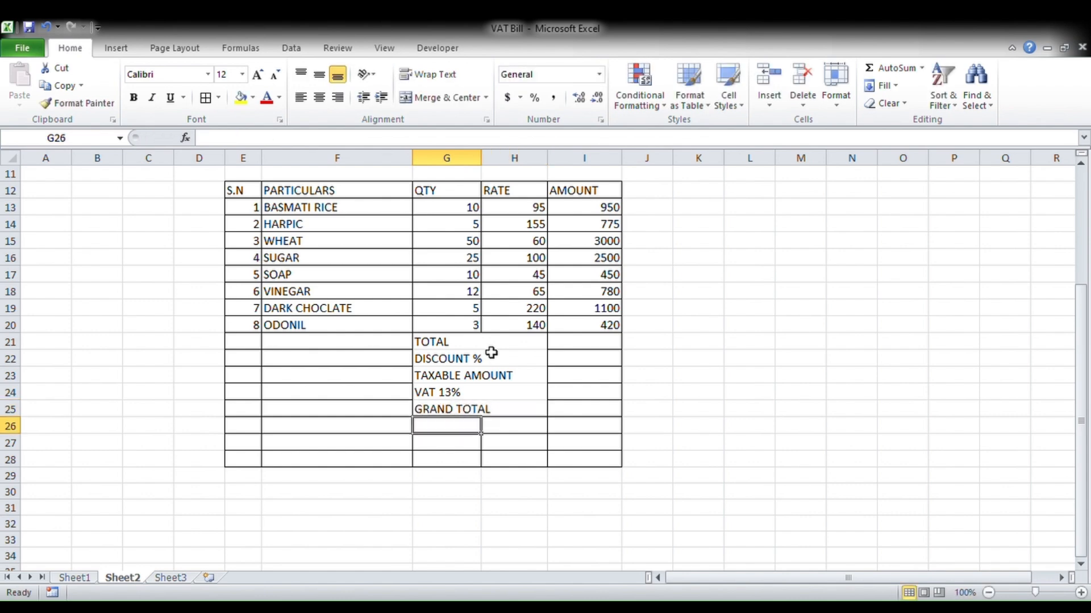
{"action": "left_click", "coordinate": [472, 443]}
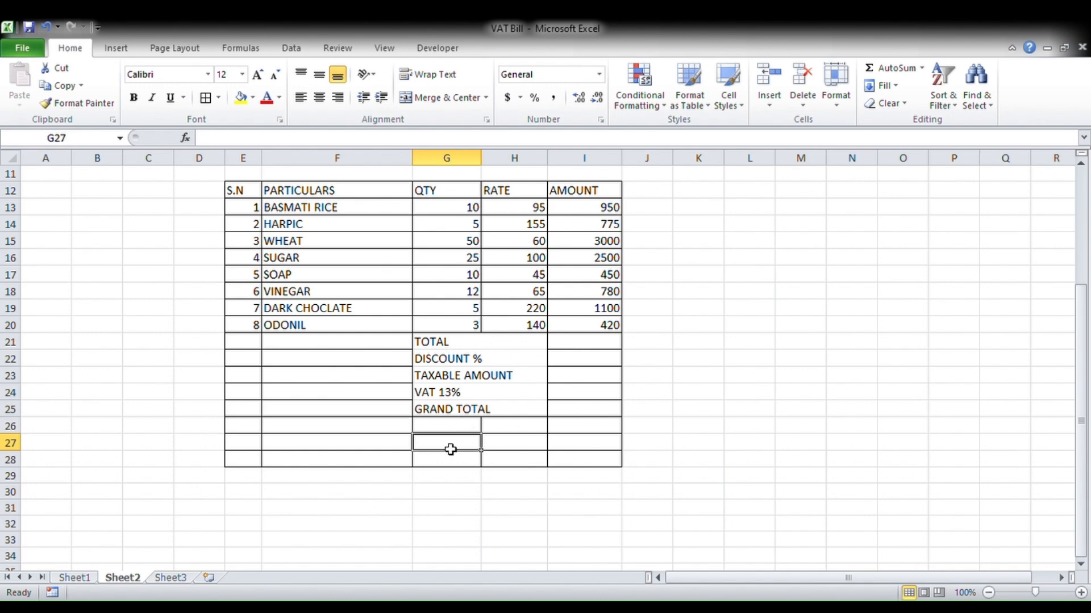
- Remove the borders from empty rows 26–28 so the table ends at GRAND TOTAL
{"action": "left_click_drag", "start_coordinate": [253, 426], "coordinate": [572, 467]}
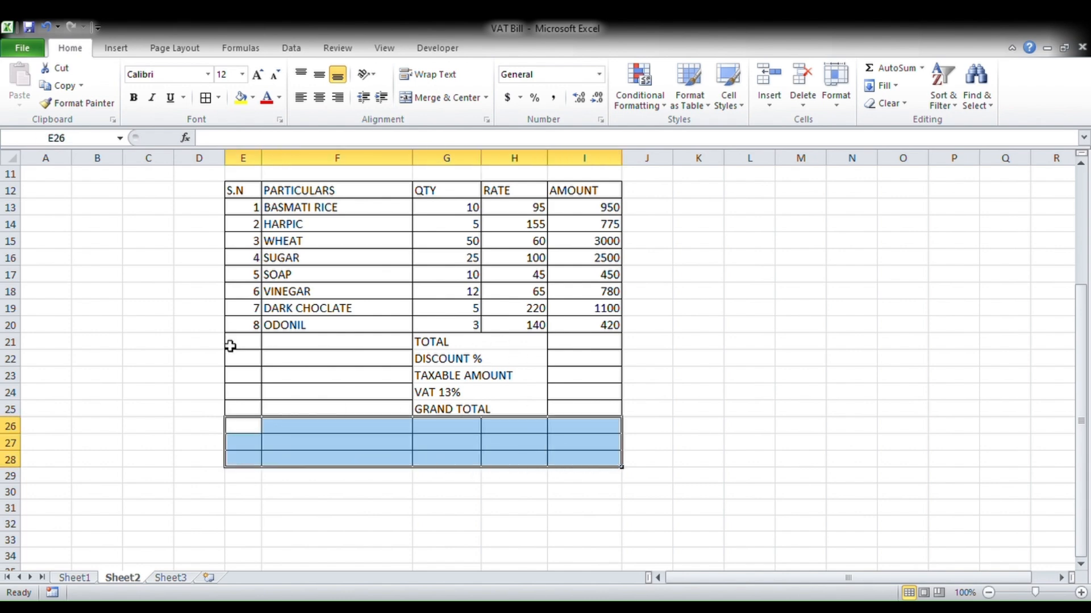
{"action": "left_click", "coordinate": [233, 205]}
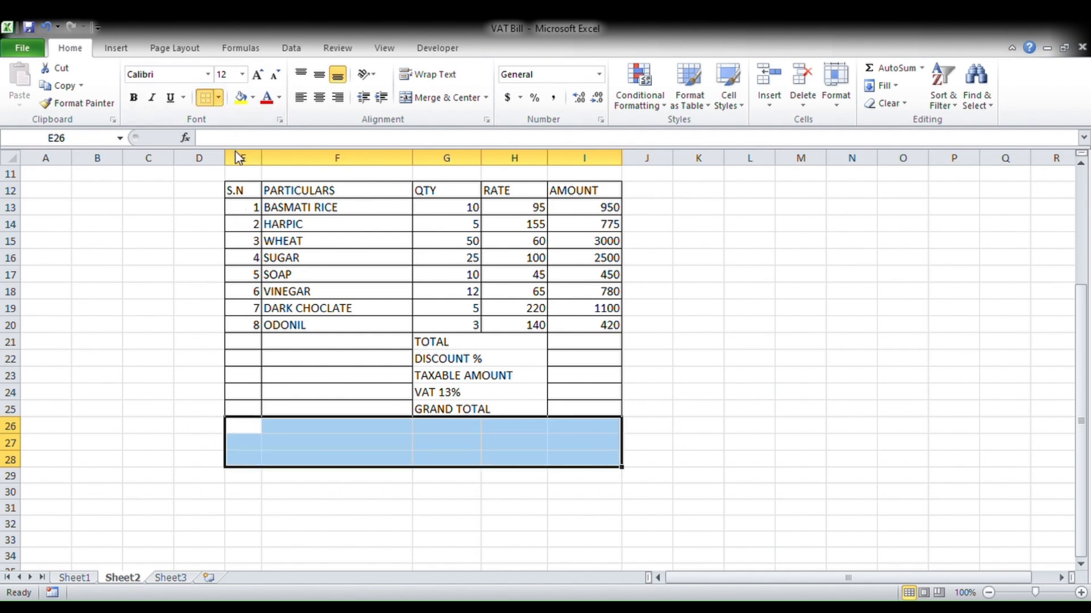
{"action": "left_click", "coordinate": [741, 446]}
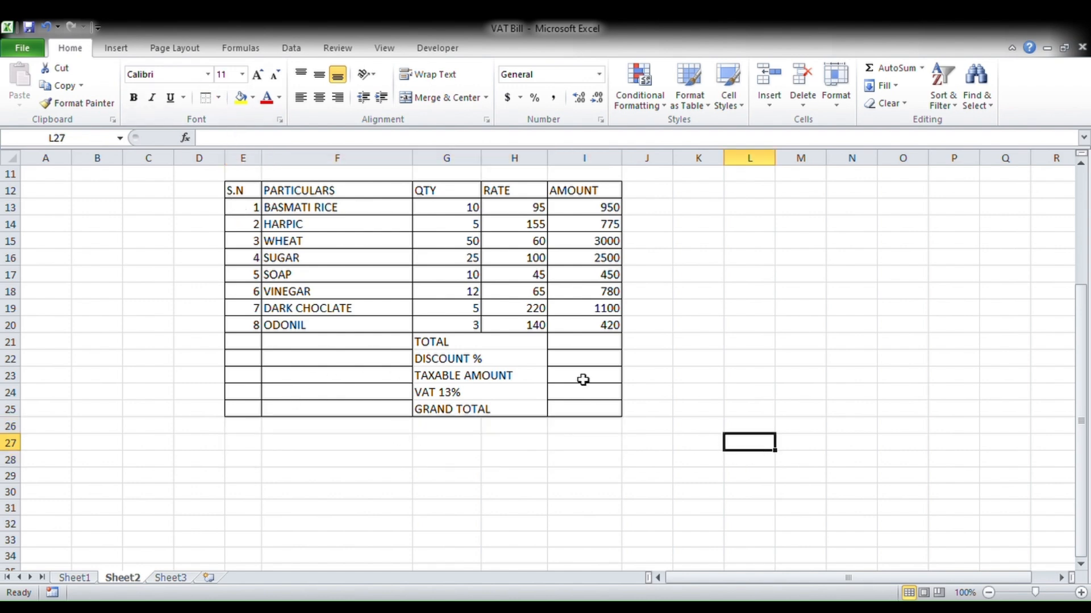
- Select the TOTAL through GRAND TOTAL labels, then the empty S.N cells E21:E25 beside them
{"action": "left_click", "coordinate": [489, 359]}
{"action": "left_click", "coordinate": [488, 344]}
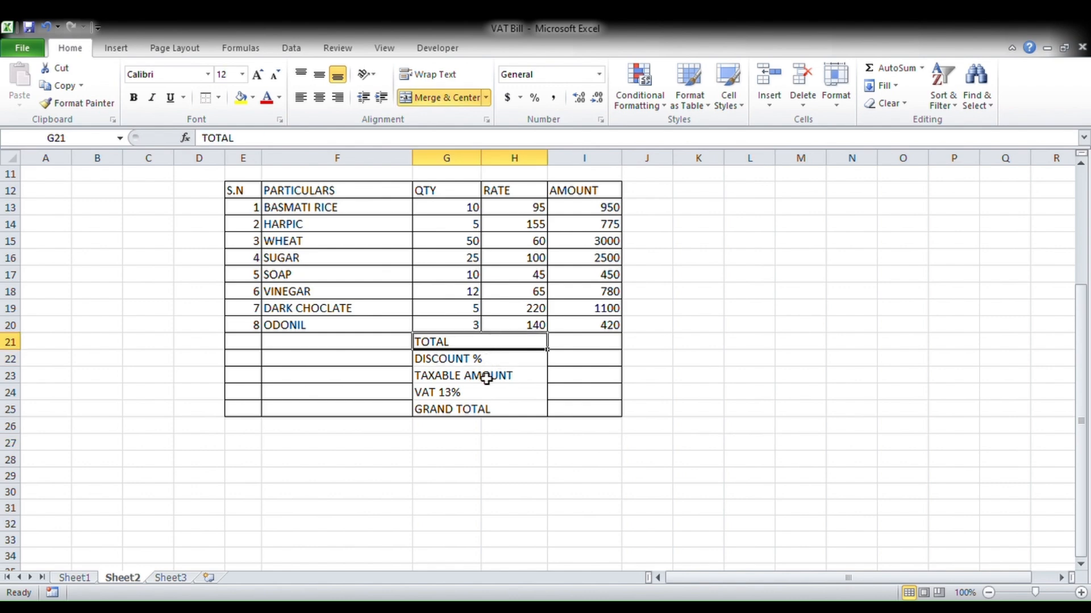
{"action": "left_click", "coordinate": [486, 377]}
{"action": "left_click", "coordinate": [490, 393]}
{"action": "left_click", "coordinate": [491, 408]}
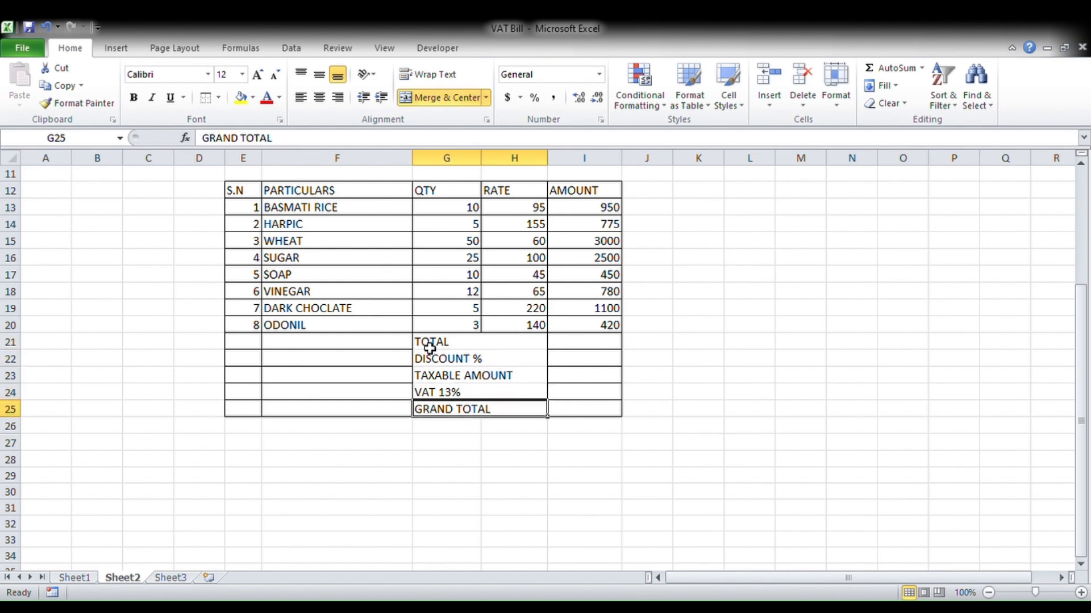
{"action": "left_click_drag", "start_coordinate": [433, 348], "coordinate": [485, 409]}
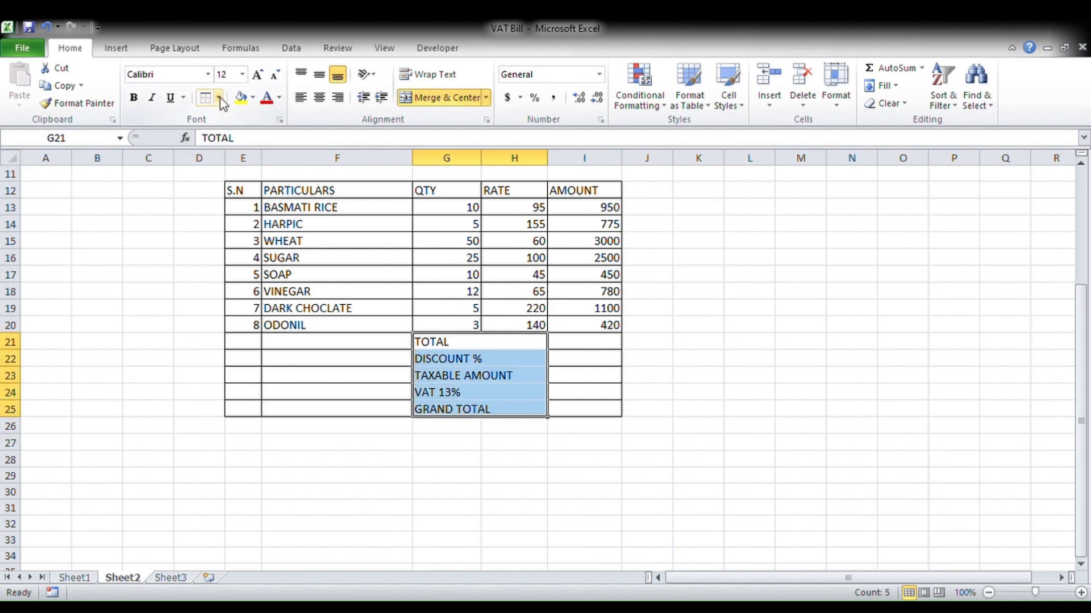
{"action": "left_click", "coordinate": [796, 449]}
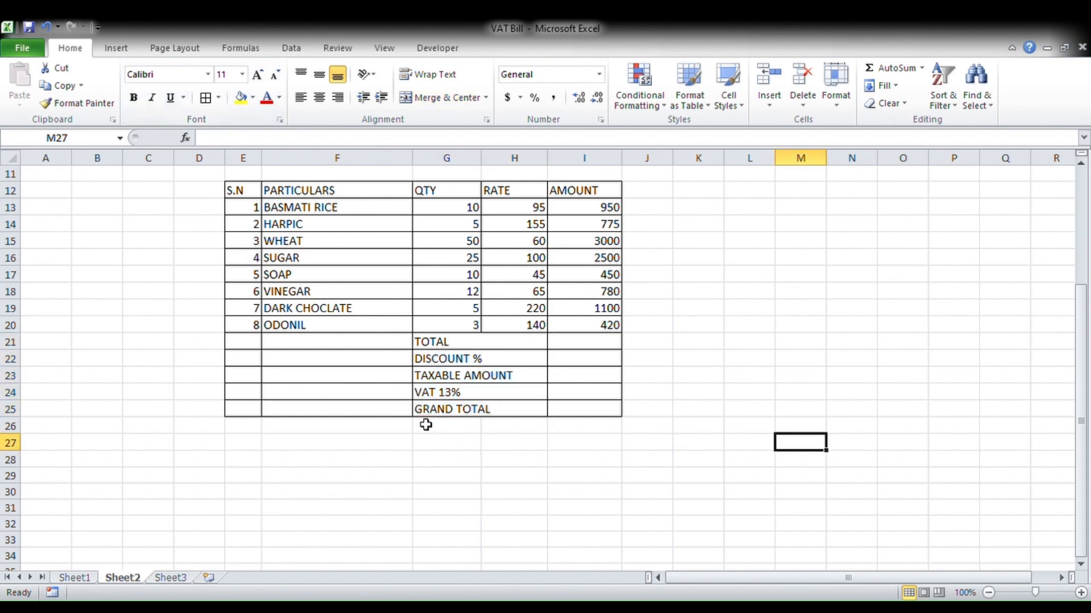
{"action": "left_click_drag", "start_coordinate": [255, 340], "coordinate": [250, 407]}
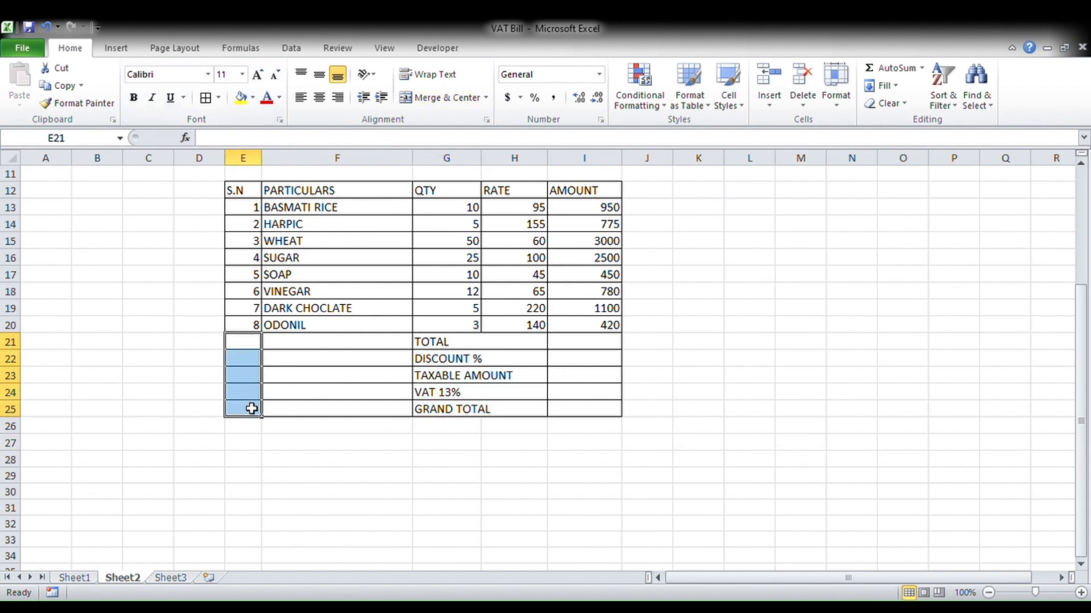
- Merge blank cells E21:E25 and F21:F25 into blocks and centre-align the whole table E12:I25
{"action": "left_click", "coordinate": [446, 98]}
{"action": "left_click_drag", "start_coordinate": [346, 345], "coordinate": [343, 411]}
{"action": "left_click", "coordinate": [439, 98]}
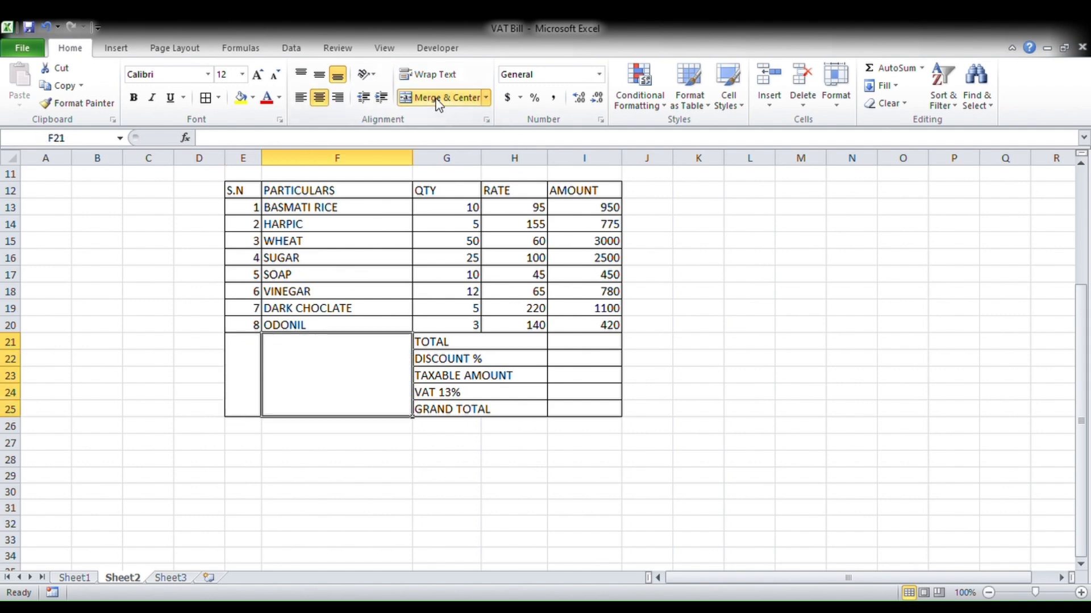
{"action": "left_click", "coordinate": [692, 390]}
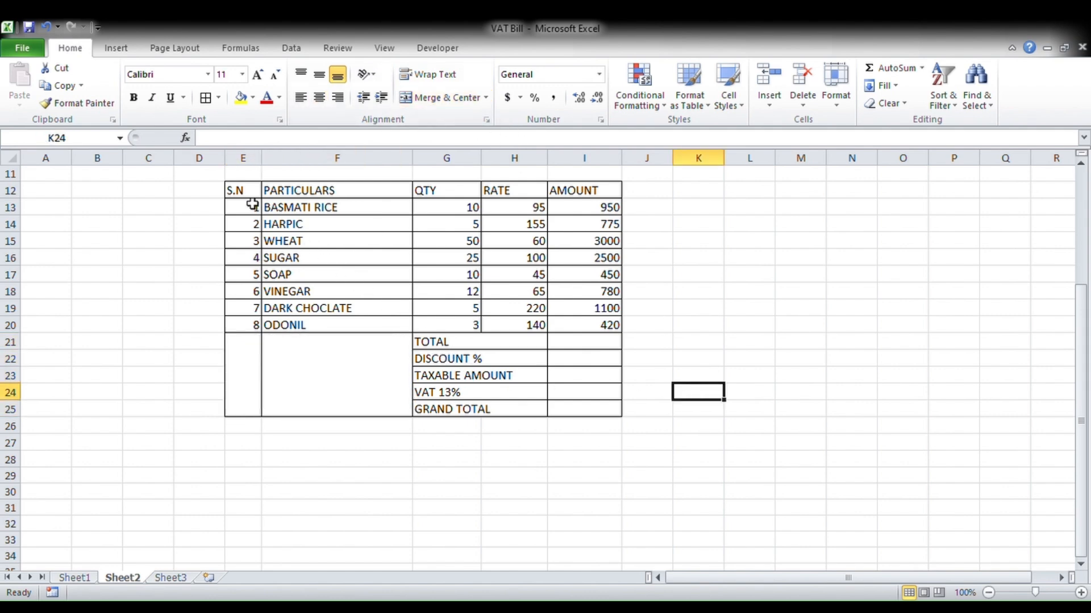
{"action": "left_click_drag", "start_coordinate": [251, 194], "coordinate": [575, 398]}
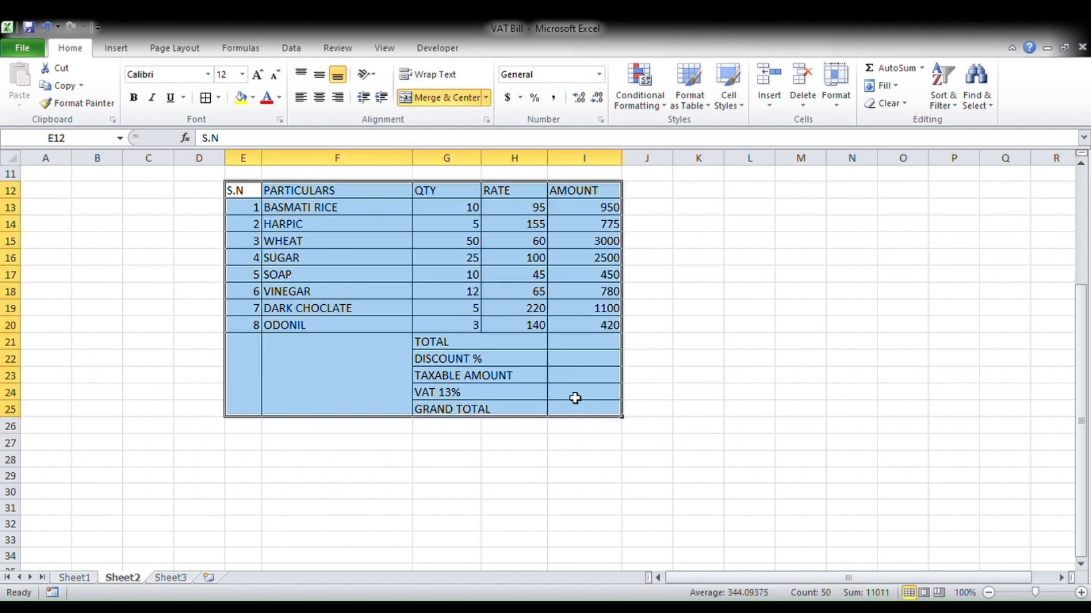
{"action": "left_click", "coordinate": [320, 105]}
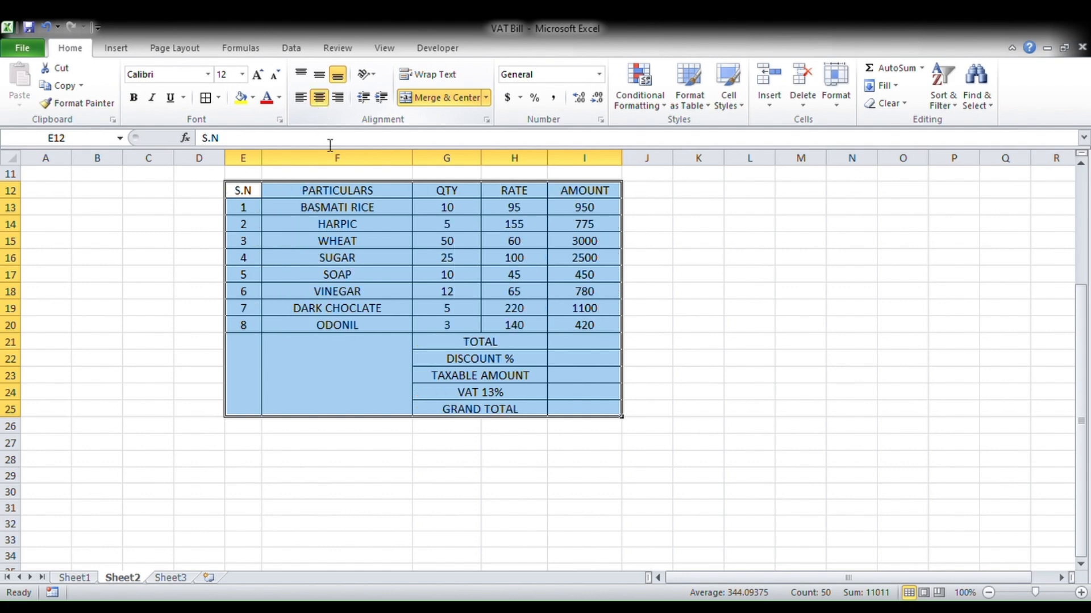
- Start an AutoSum of the AMOUNT column in the TOTAL cell I21
{"action": "scroll", "coordinate": [413, 293], "scroll_direction": "up", "scroll_amount": 2}
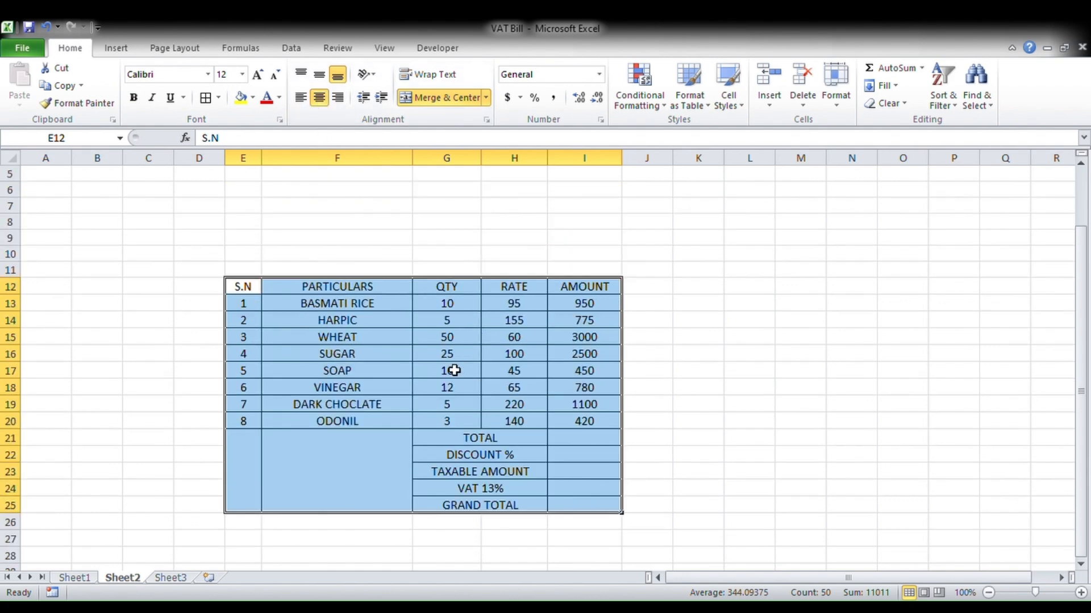
{"action": "left_click", "coordinate": [573, 443]}
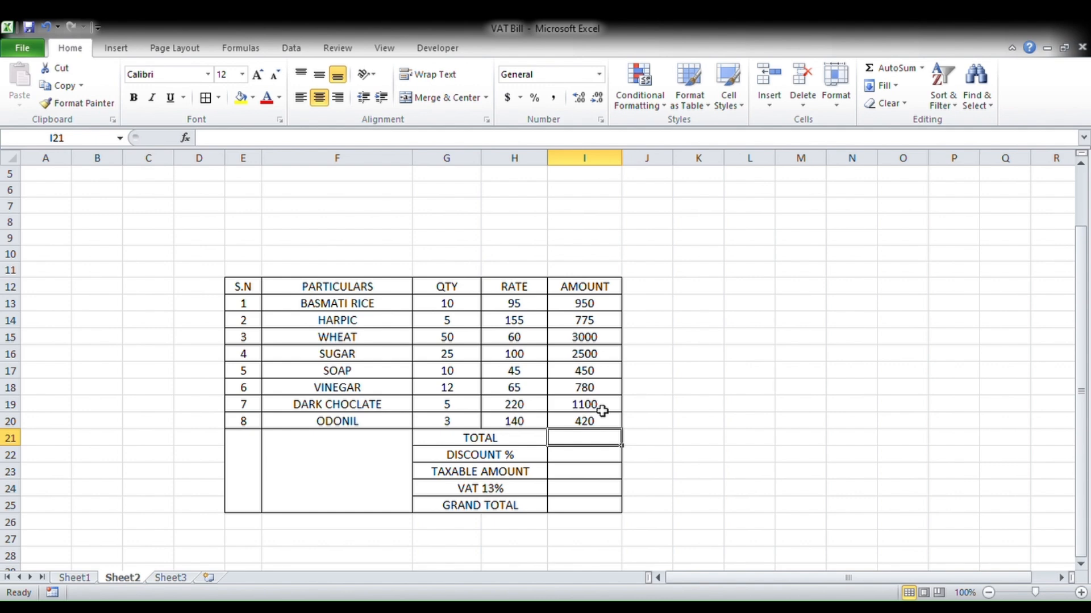
{"action": "key", "text": "alt+equal"}
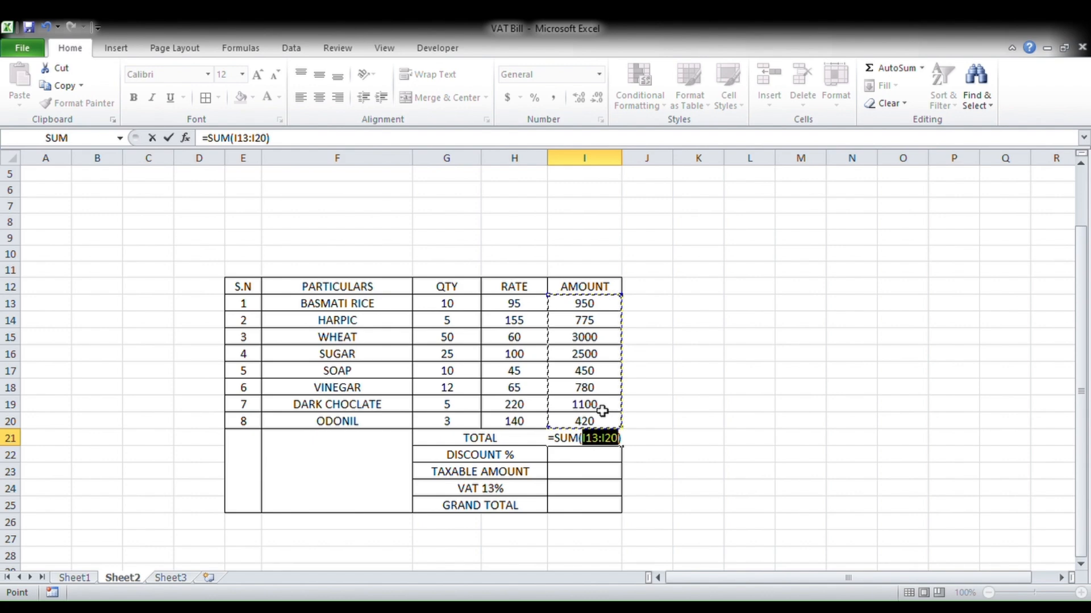
- Confirm the TOTAL sum of 9975 in I21 and enter 0 for DISCOUNT % in I22
{"action": "key", "text": "Return"}
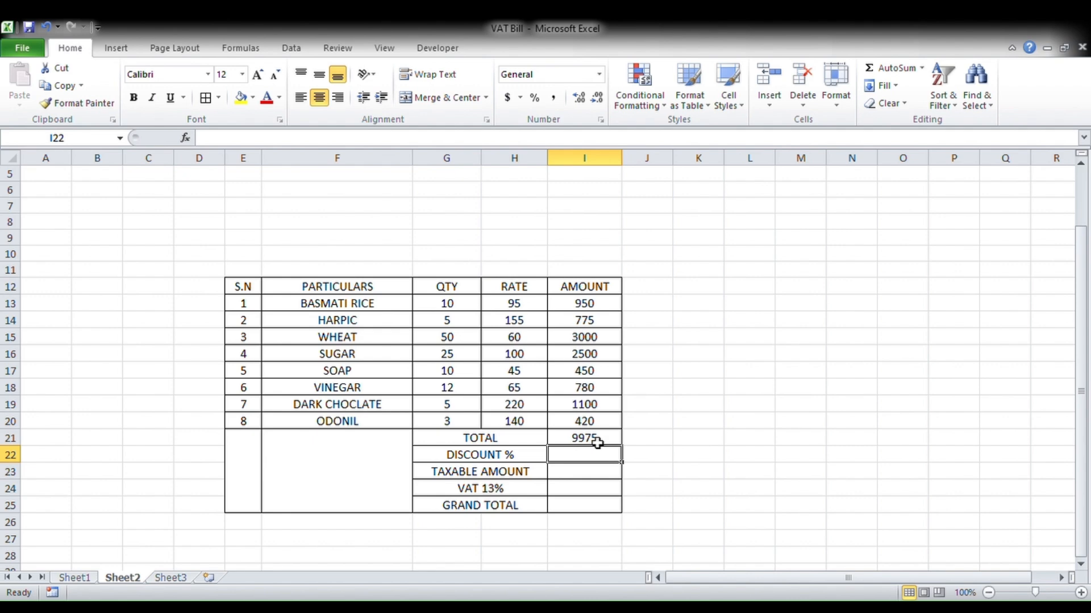
{"action": "type", "text": "0"}
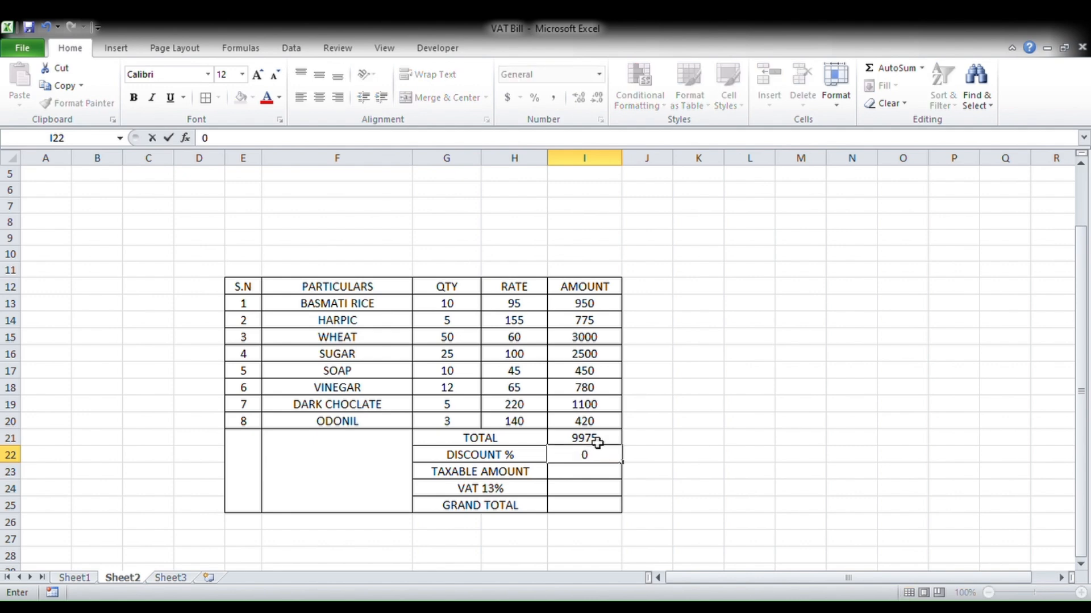
{"action": "left_click", "coordinate": [589, 474]}
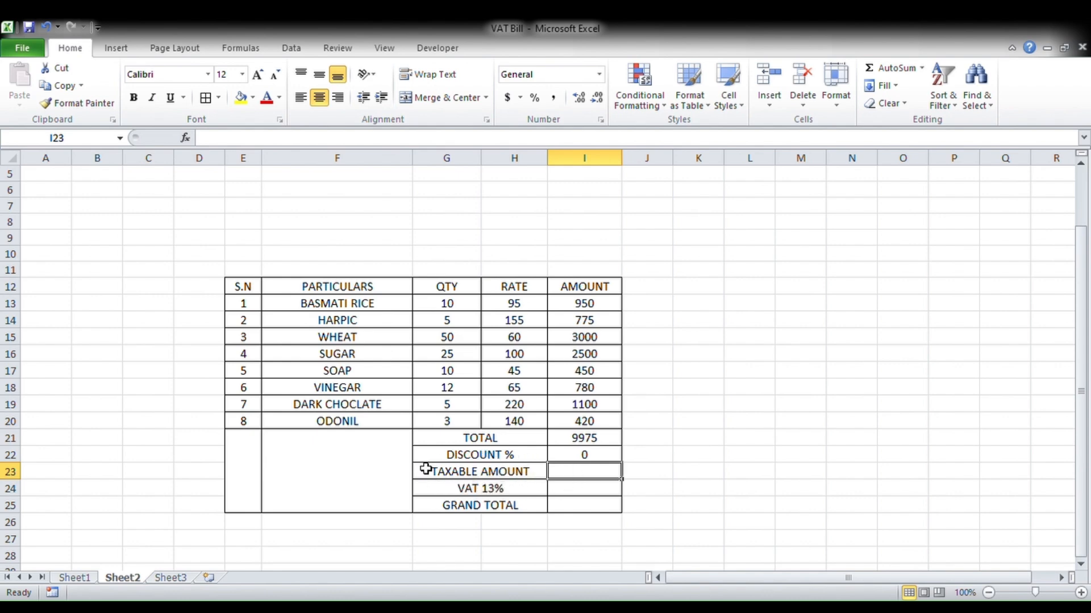
{"action": "left_click", "coordinate": [578, 440]}
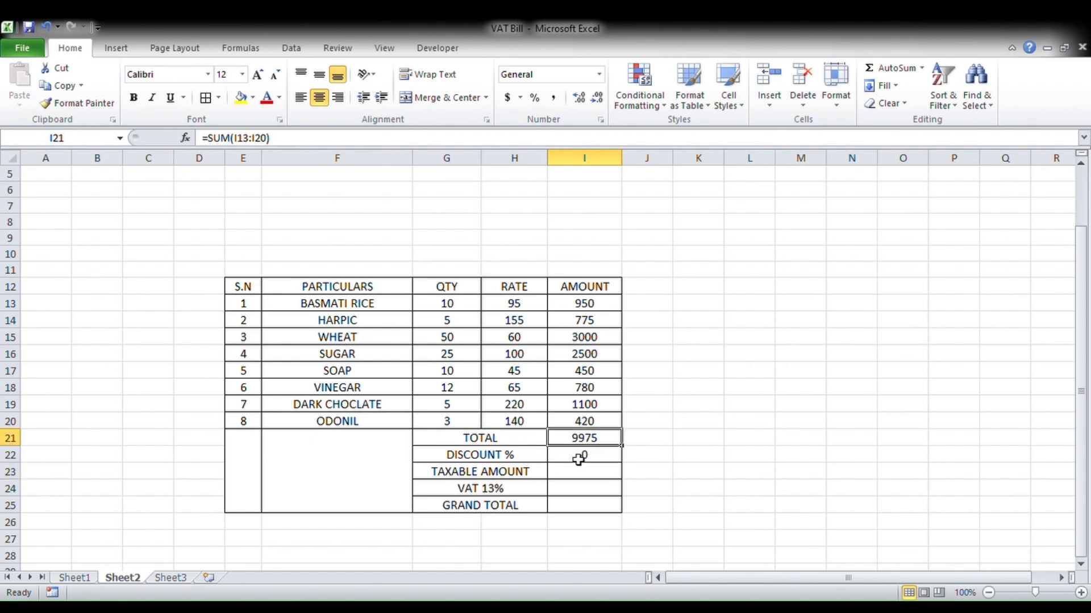
{"action": "left_click", "coordinate": [578, 459]}
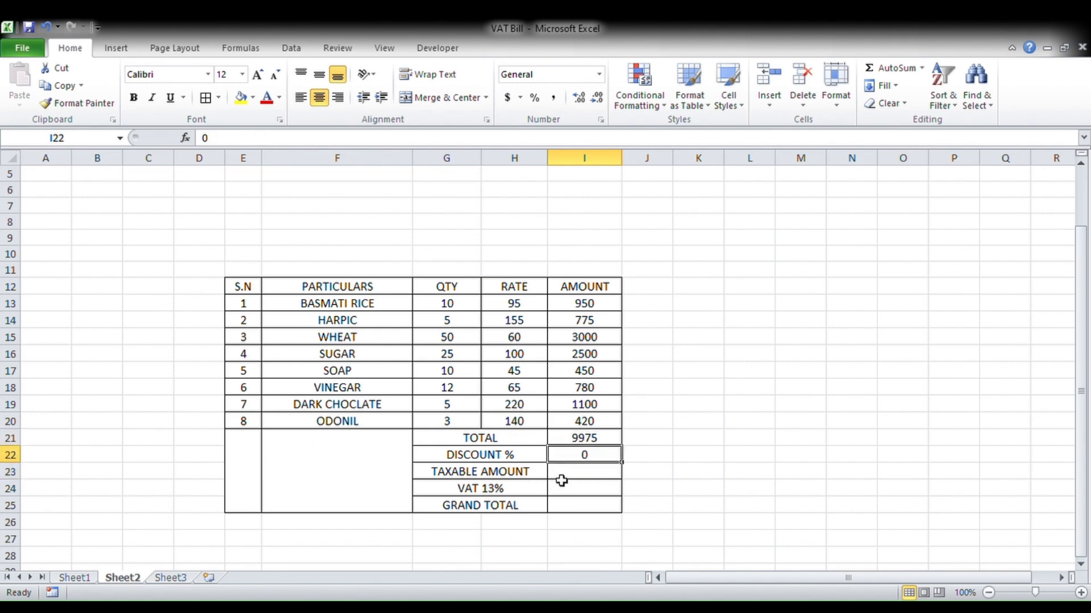
{"action": "left_click", "coordinate": [571, 476]}
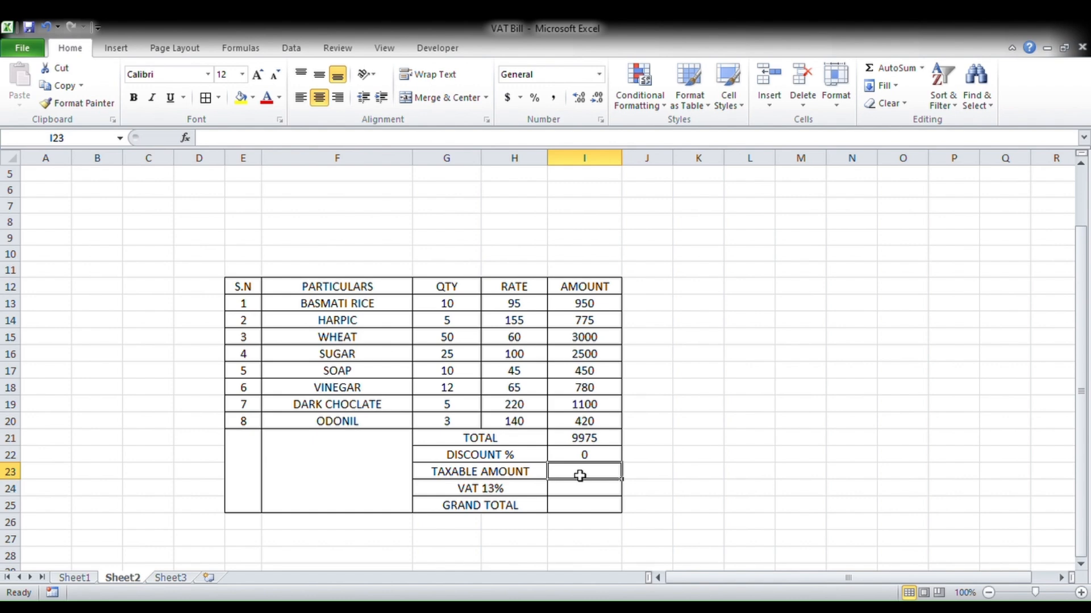
- Enter =I21-I22 in I23 for a TAXABLE AMOUNT of 9975
{"action": "type", "text": "="}
{"action": "left_click", "coordinate": [582, 439]}
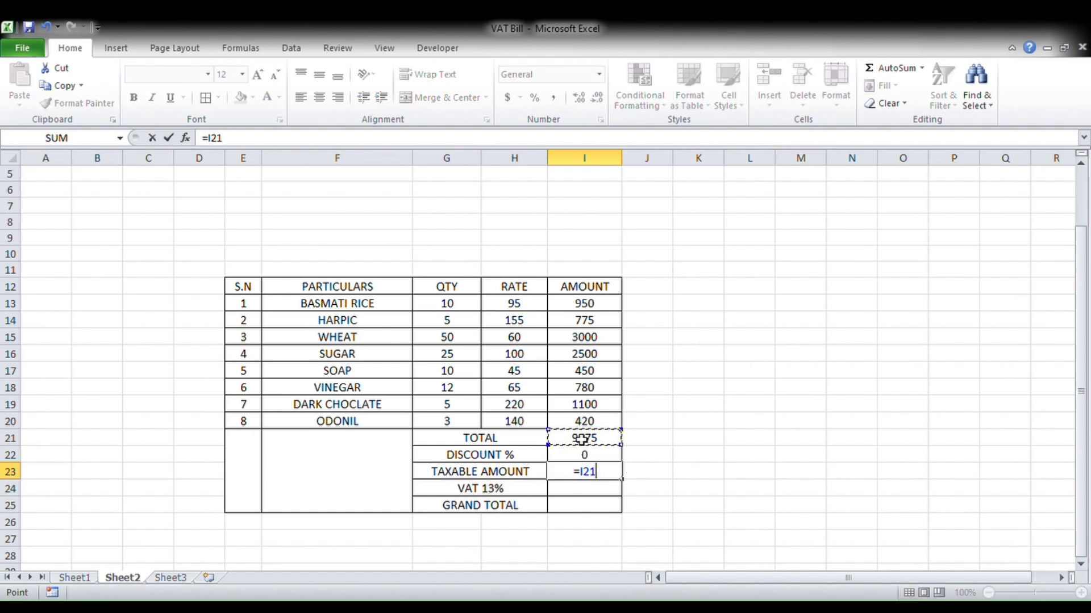
{"action": "type", "text": "-"}
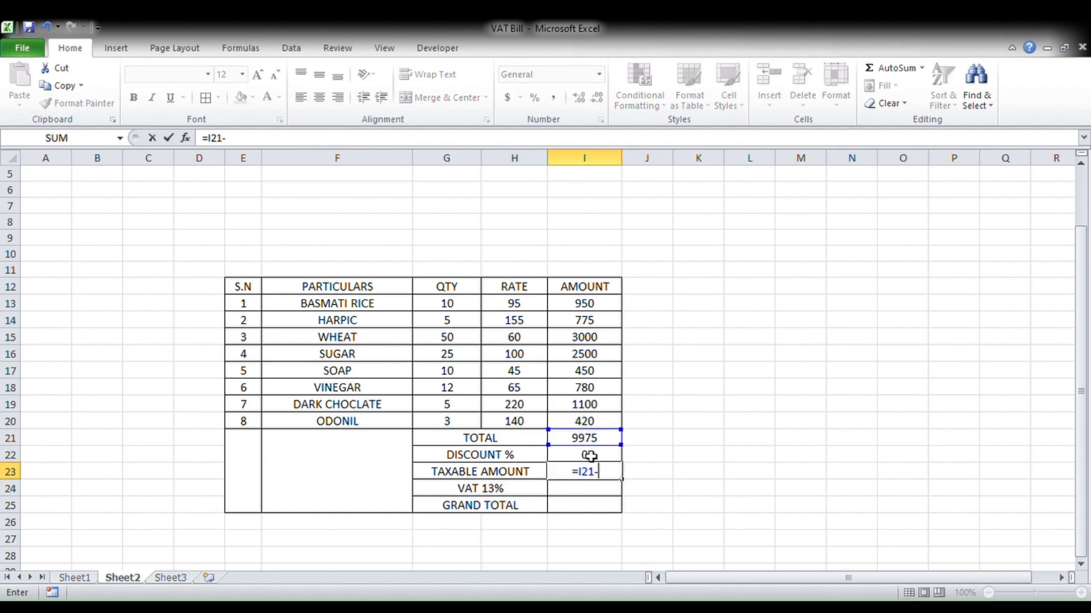
{"action": "left_click", "coordinate": [588, 456]}
{"action": "key", "text": "Return"}
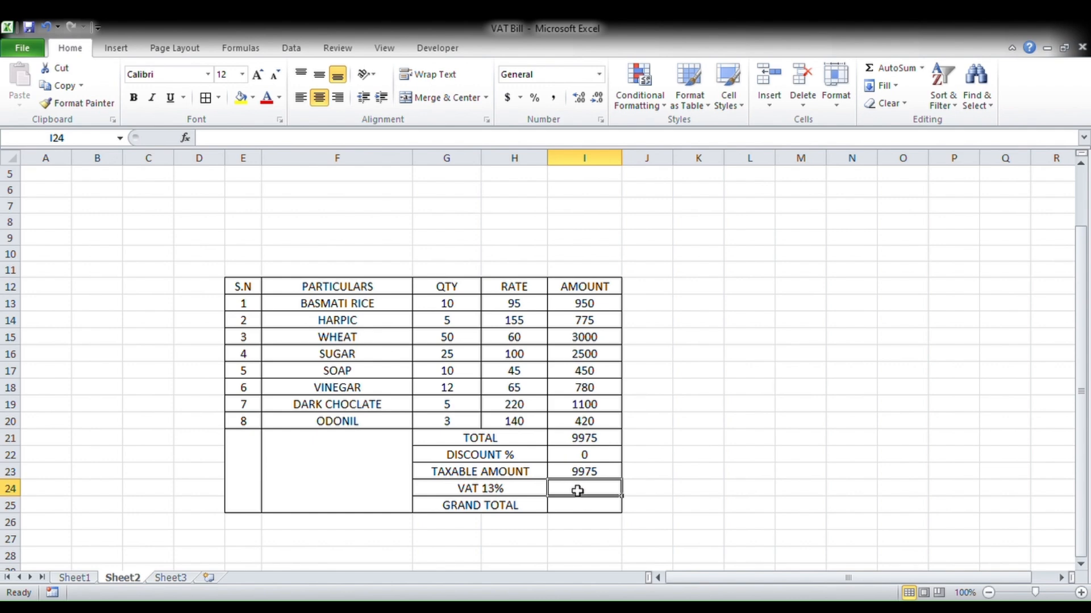
- Enter =I23*13% in I24 for VAT 13% of 1296.75
{"action": "type", "text": "="}
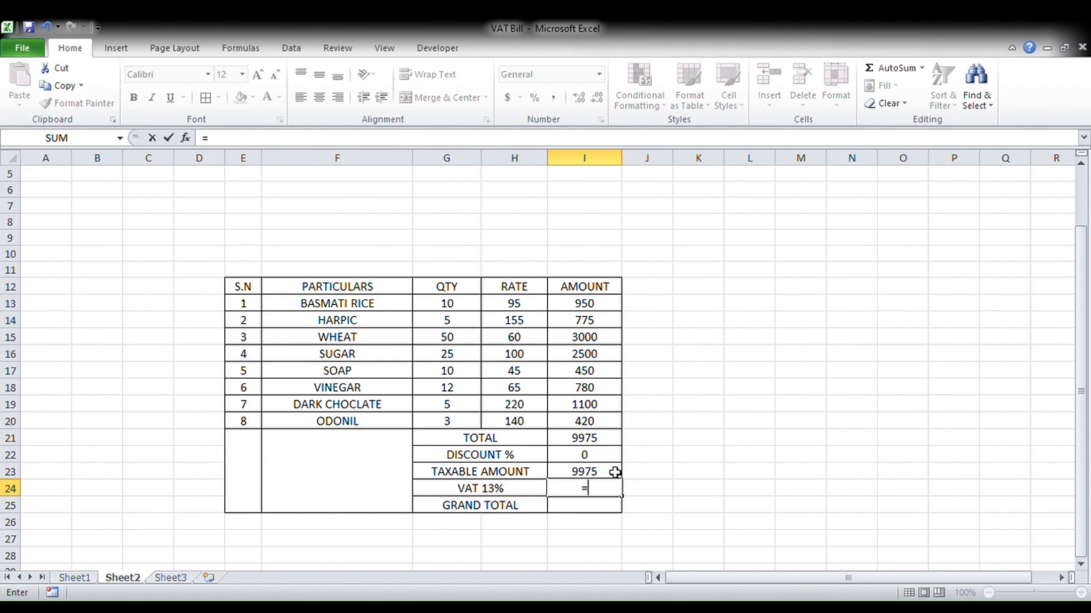
{"action": "left_click", "coordinate": [600, 475]}
{"action": "type", "text": "*"}
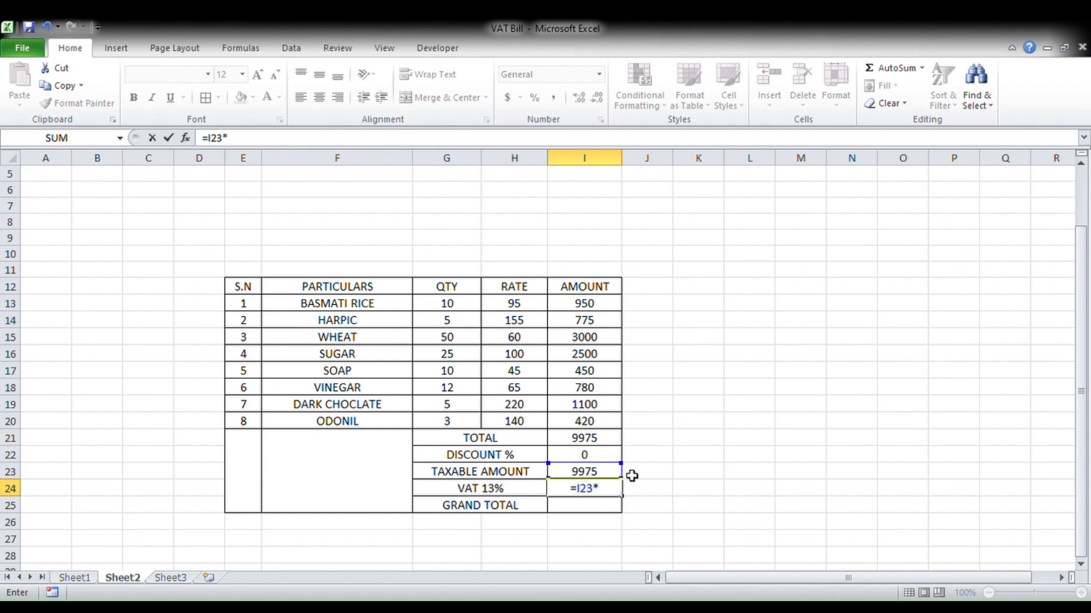
{"action": "type", "text": "13%"}
{"action": "key", "text": "Return"}
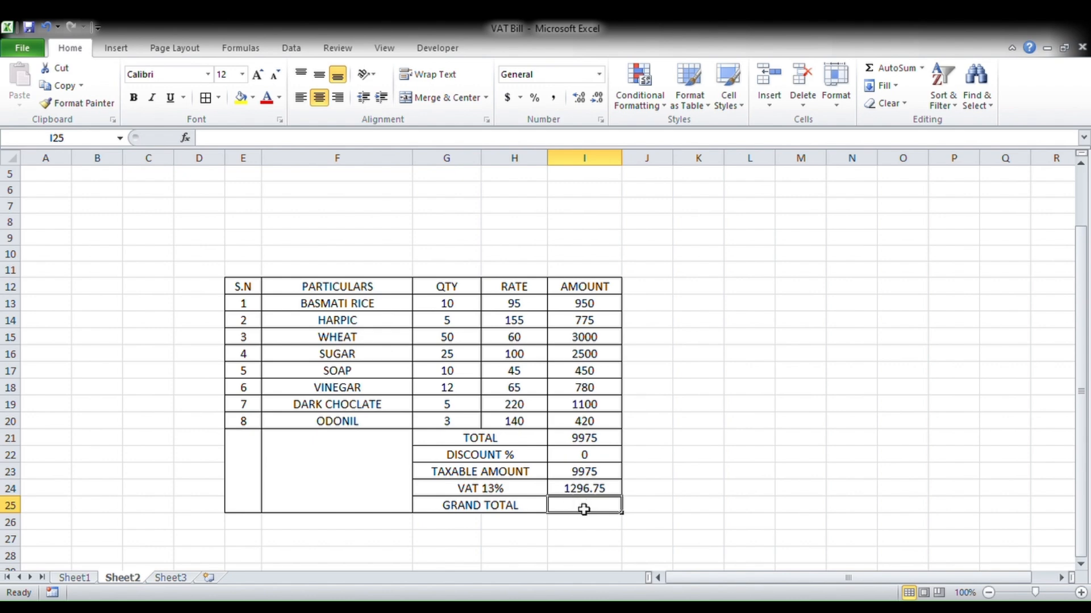
- Enter =I23+I24 in I25 for a GRAND TOTAL of 11271.75
{"action": "type", "text": "="}
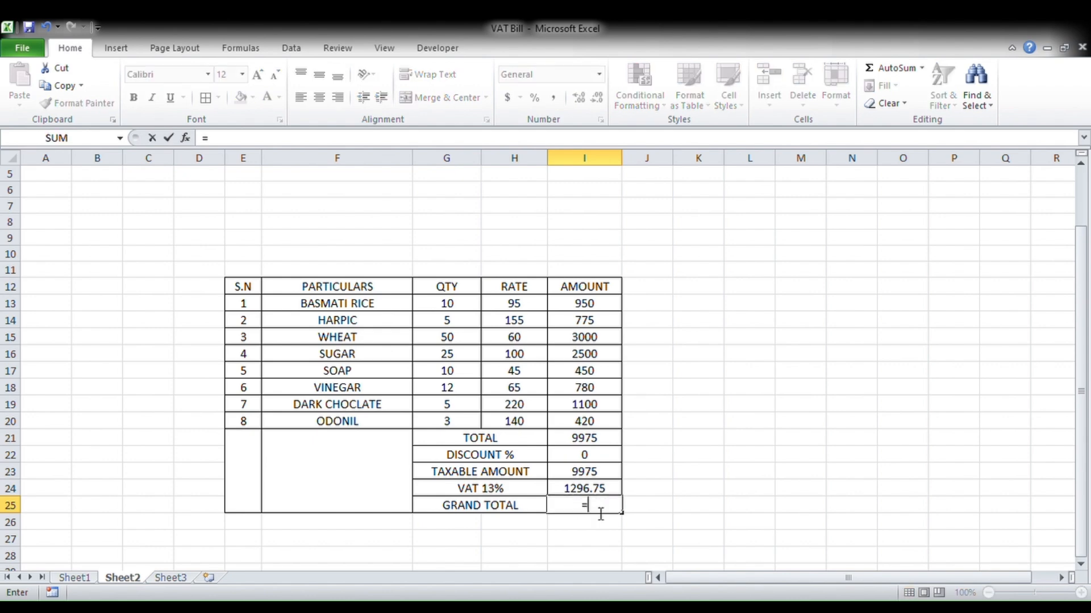
{"action": "left_click", "coordinate": [588, 475]}
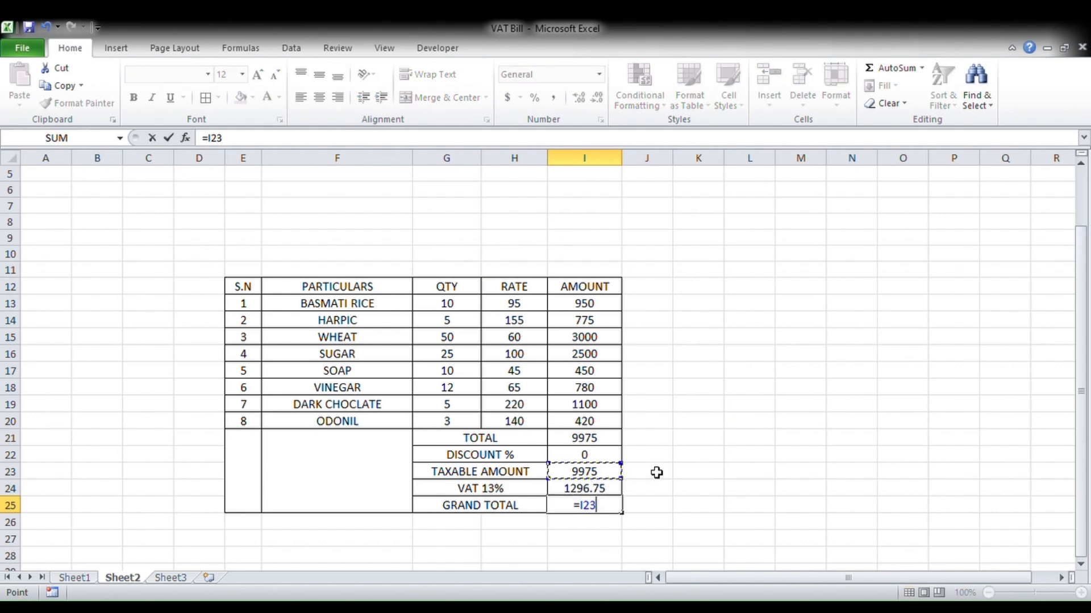
{"action": "type", "text": "+"}
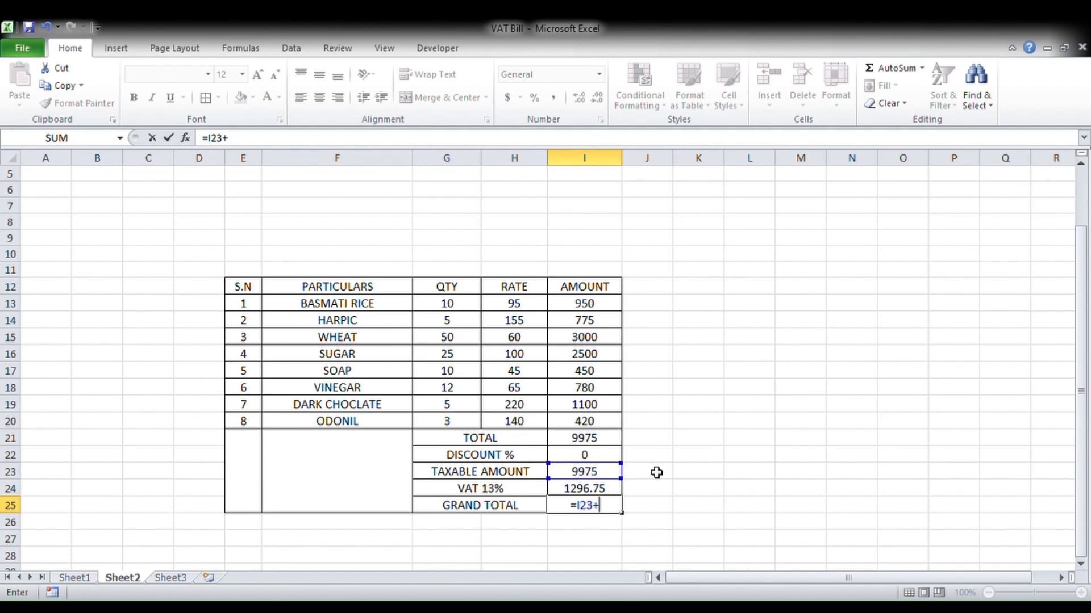
{"action": "left_click", "coordinate": [591, 489]}
{"action": "key", "text": "Return"}
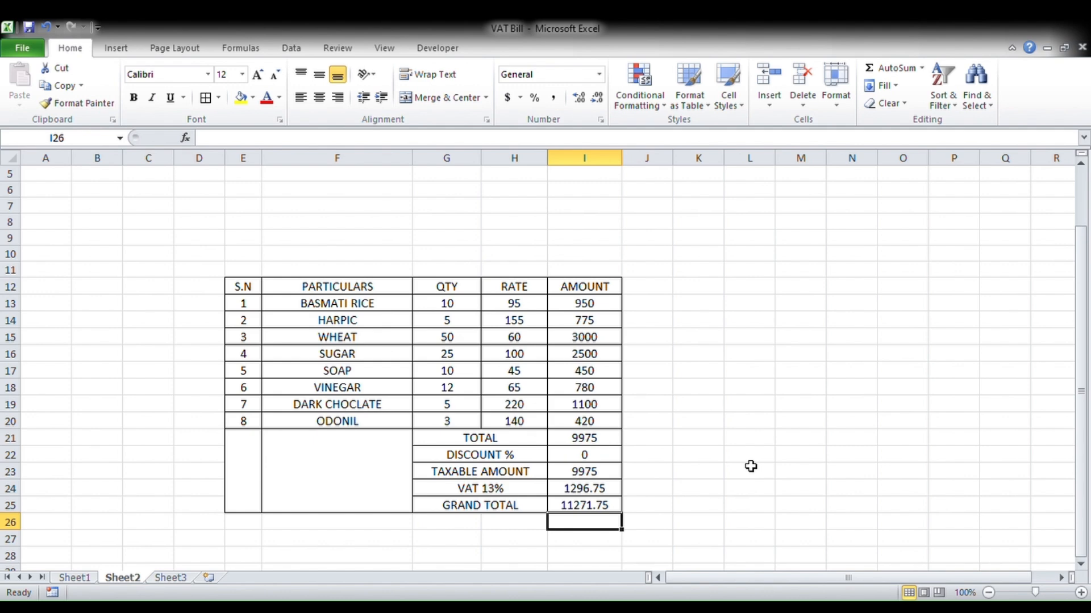
- Check the formulas in I21, I24 and I25, then widen the PARTICULARS column F
{"action": "left_click", "coordinate": [605, 438]}
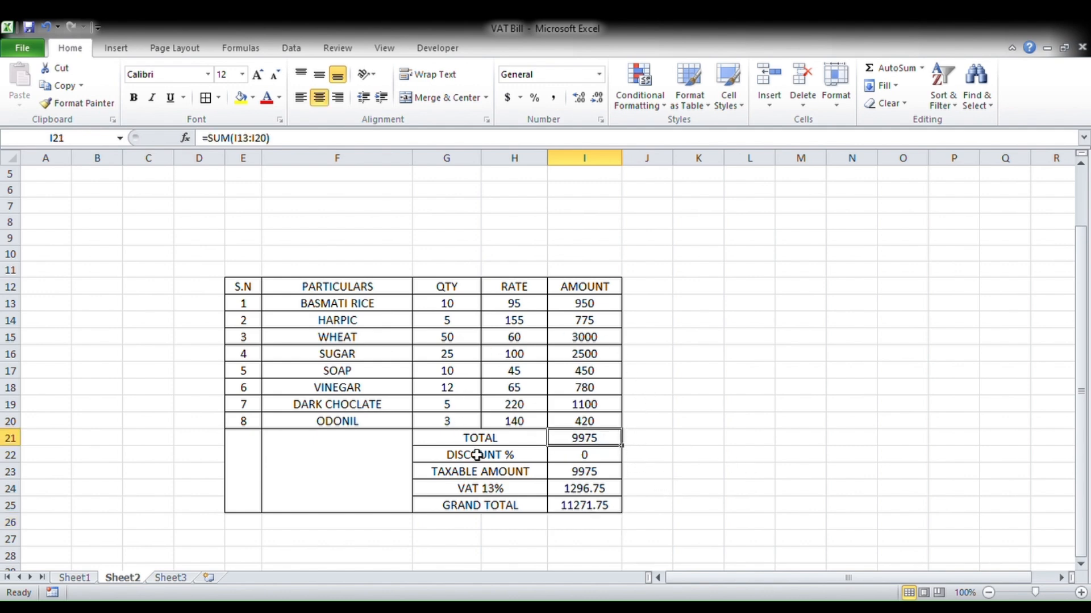
{"action": "left_click", "coordinate": [602, 491]}
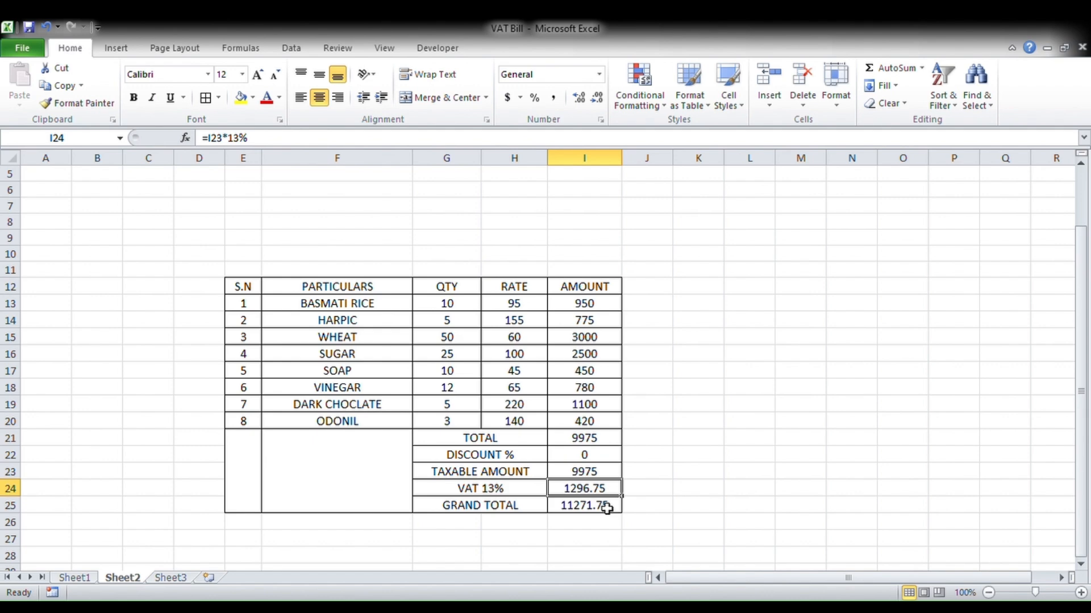
{"action": "left_click", "coordinate": [606, 508]}
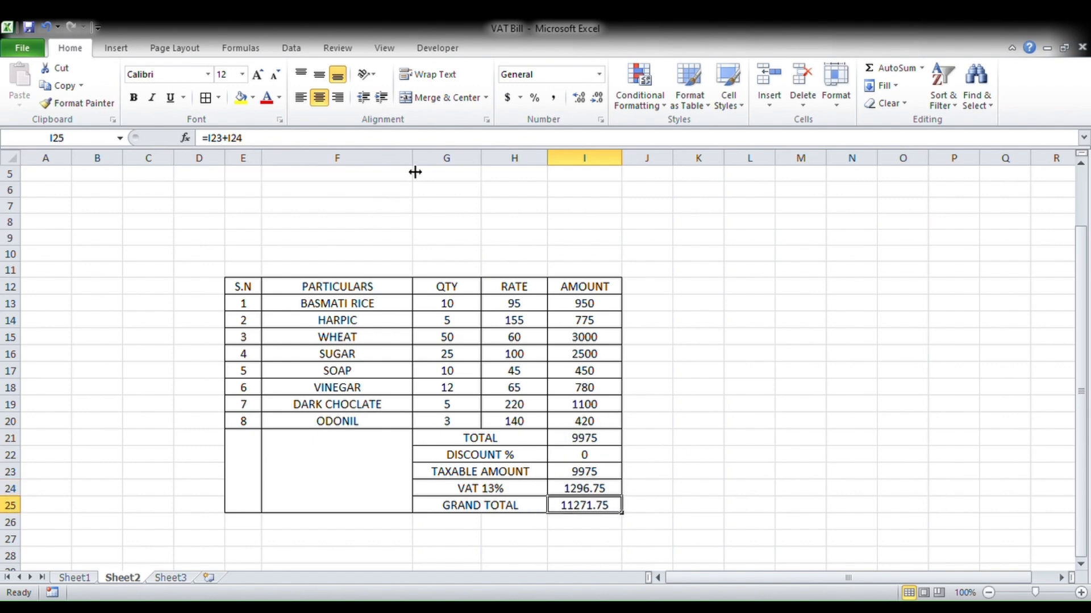
{"action": "left_click_drag", "start_coordinate": [413, 162], "coordinate": [466, 166]}
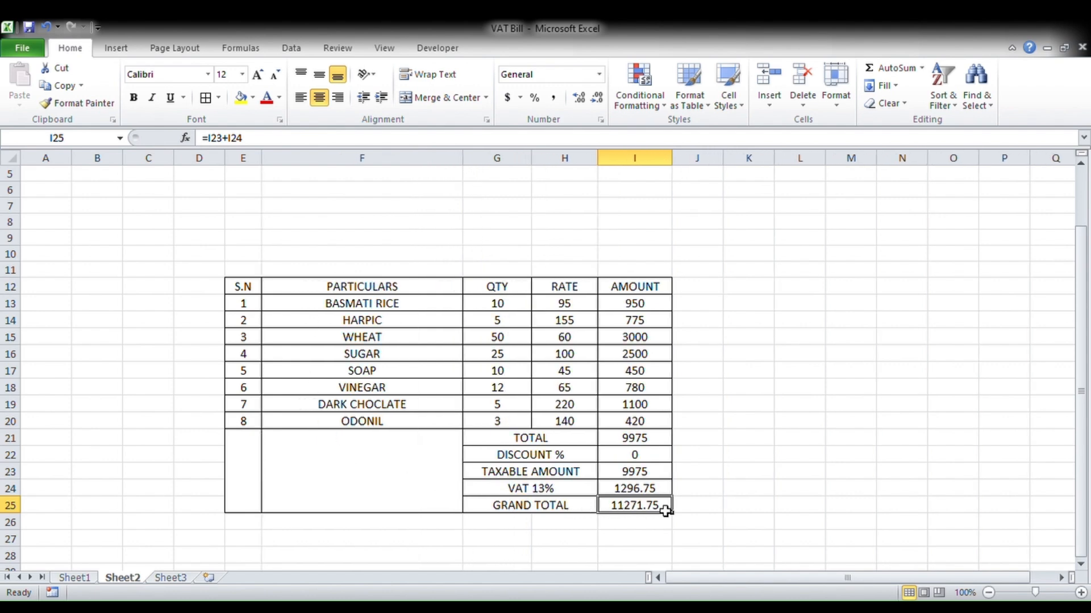
{"action": "left_click", "coordinate": [313, 468]}
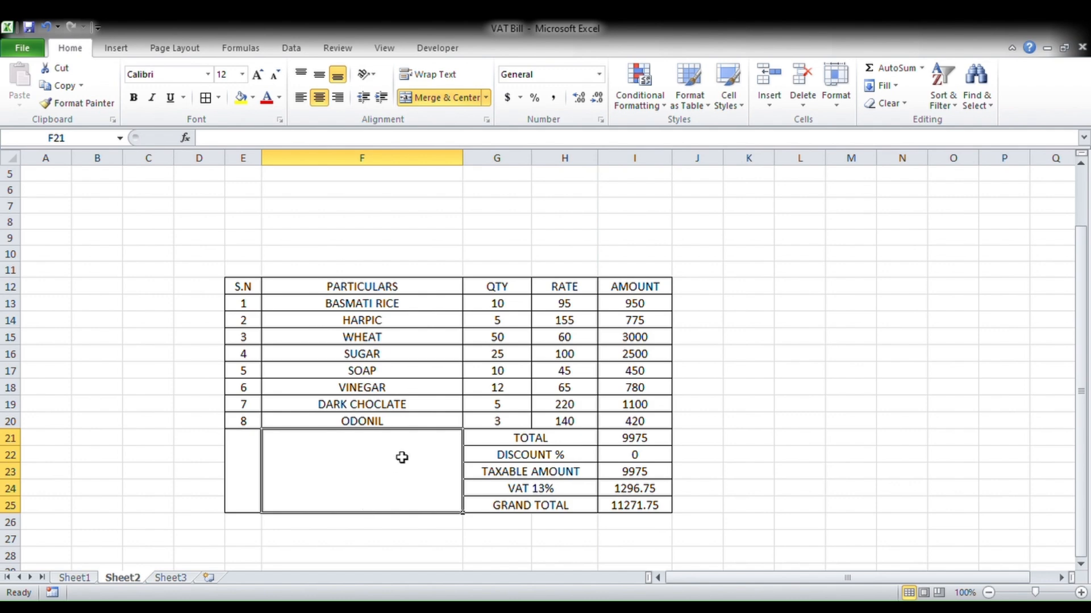
- Top-left align the merged F21:F25 box and begin typing 'In word' into it
{"action": "double_click", "coordinate": [347, 462]}
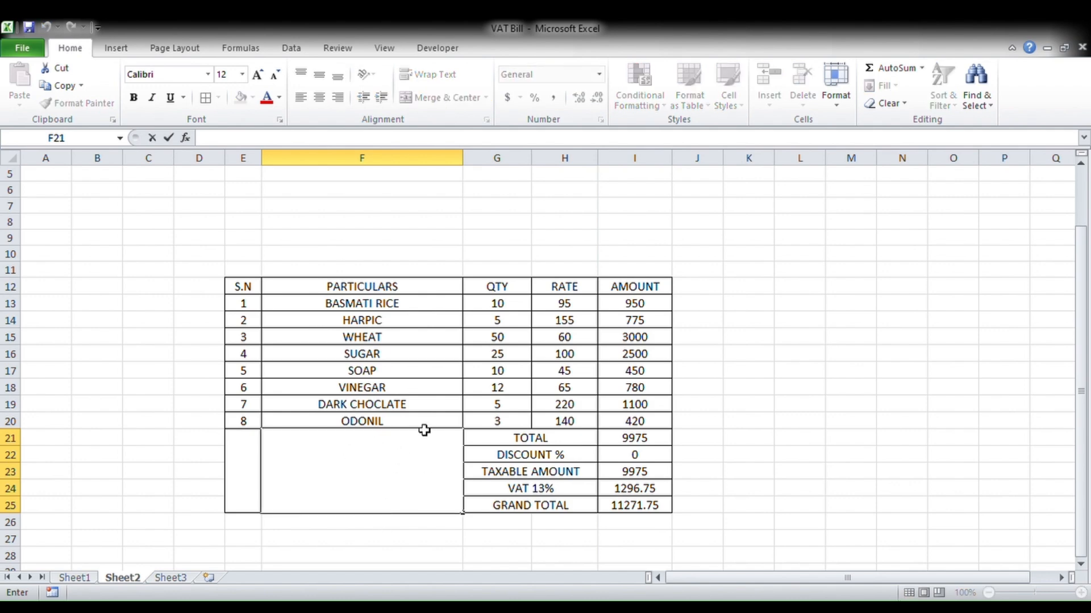
{"action": "left_click", "coordinate": [777, 419]}
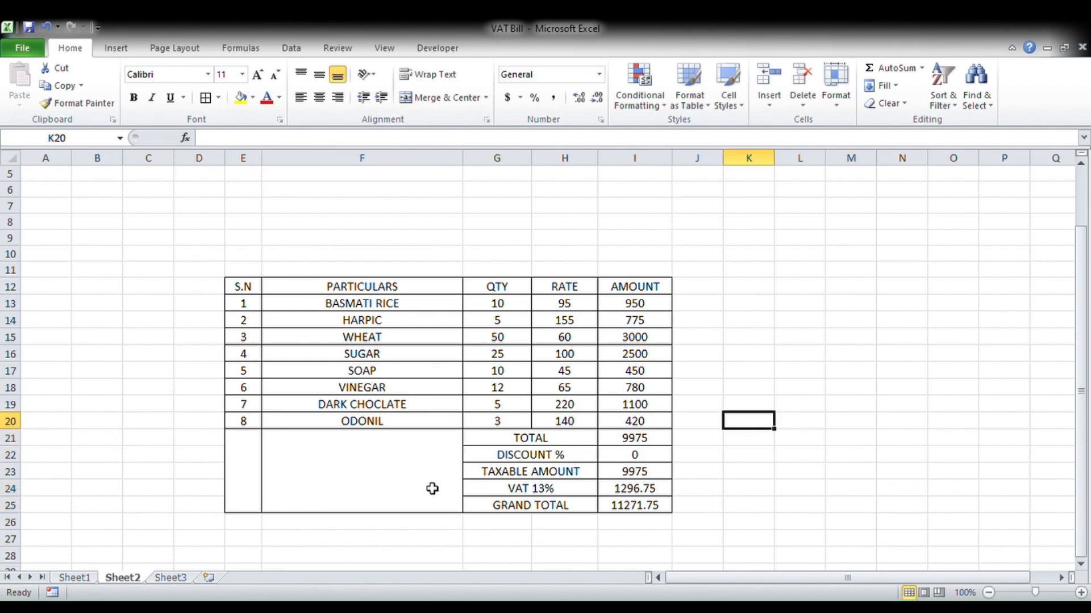
{"action": "left_click", "coordinate": [398, 486]}
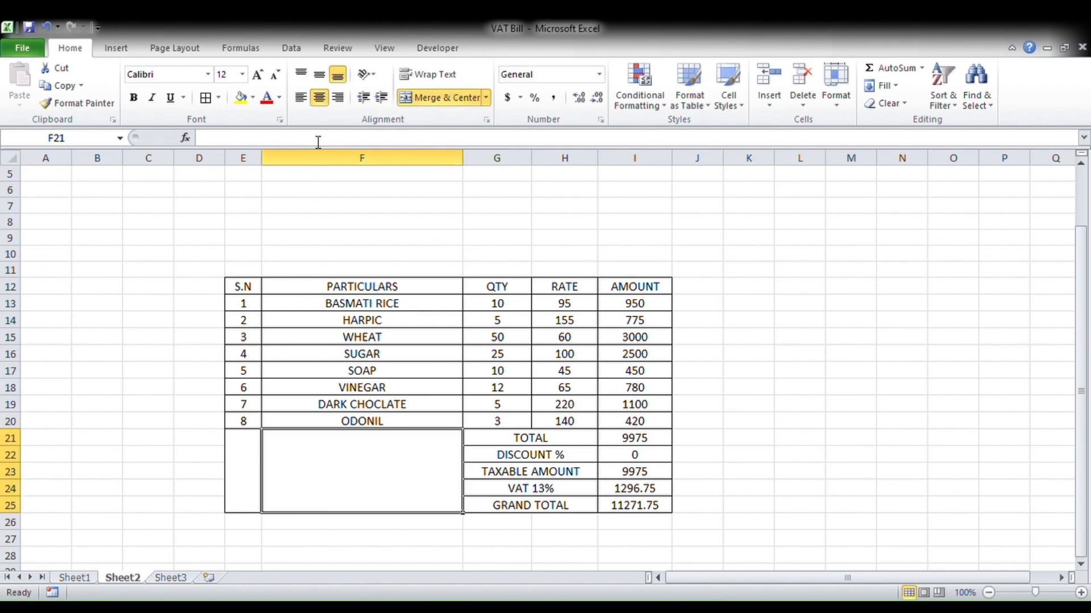
{"action": "left_click", "coordinate": [300, 76]}
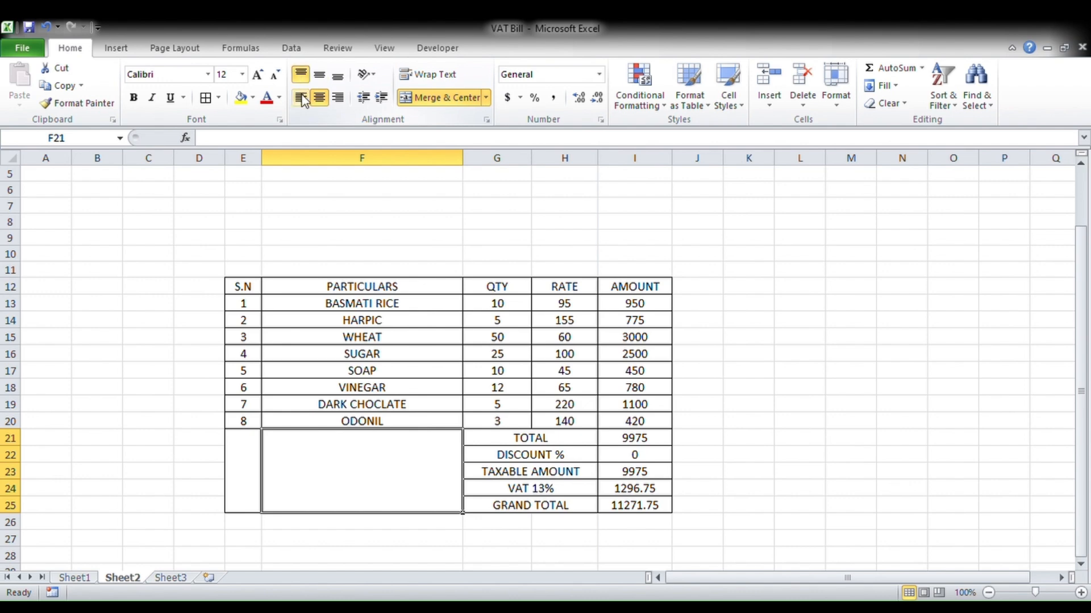
{"action": "left_click", "coordinate": [303, 100]}
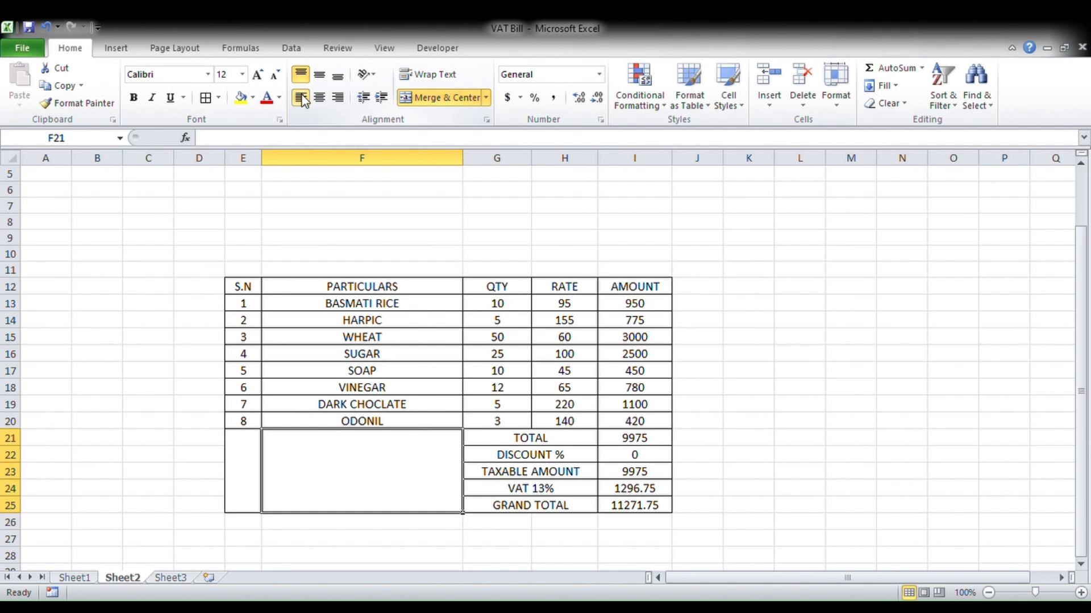
{"action": "double_click", "coordinate": [349, 454]}
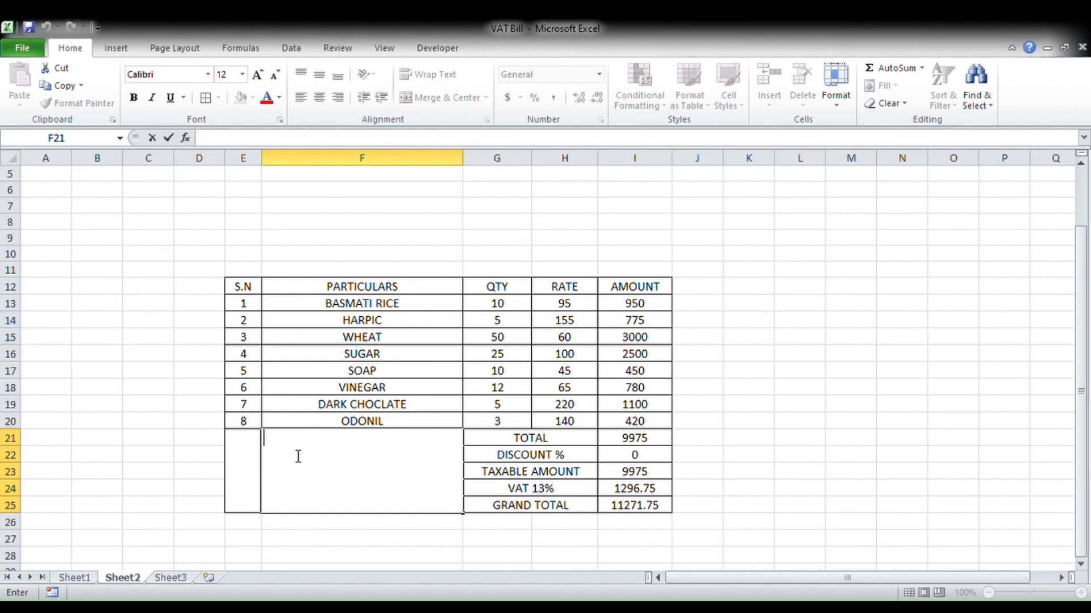
{"action": "type", "text": "In word"}
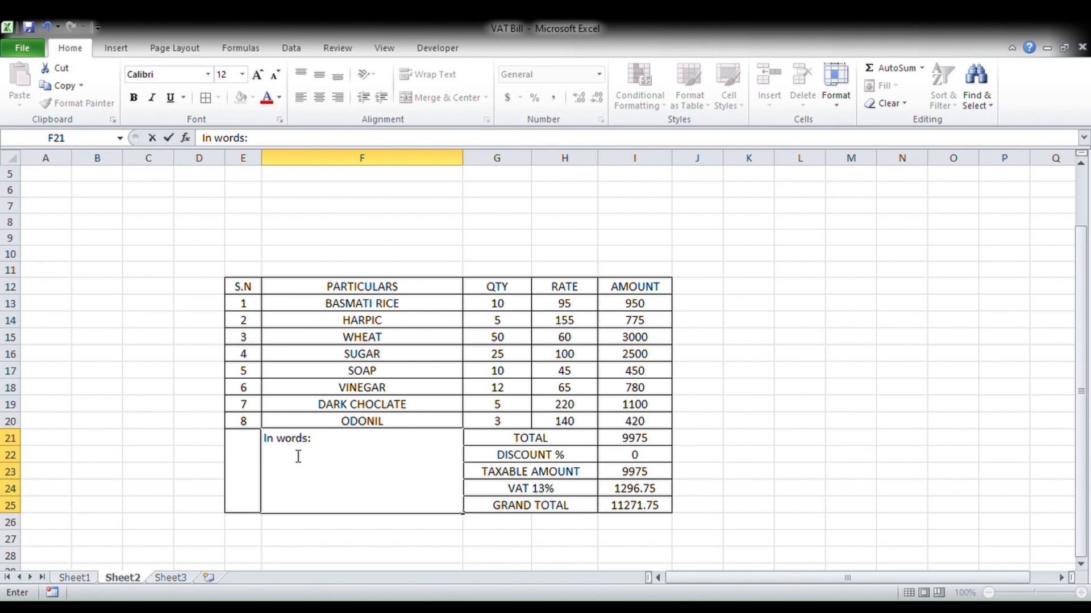
- Finish typing 'In words: Eleven thousand two hundred seventy one rupees and seventy five paisa only' in F21
{"action": "type", "text": "s: eleven"}
{"action": "key", "text": "BackSpace"}
{"action": "key", "text": "BackSpace"}
{"action": "key", "text": "BackSpace"}
{"action": "key", "text": "BackSpace"}
{"action": "type", "text": "Eleven thousand "}
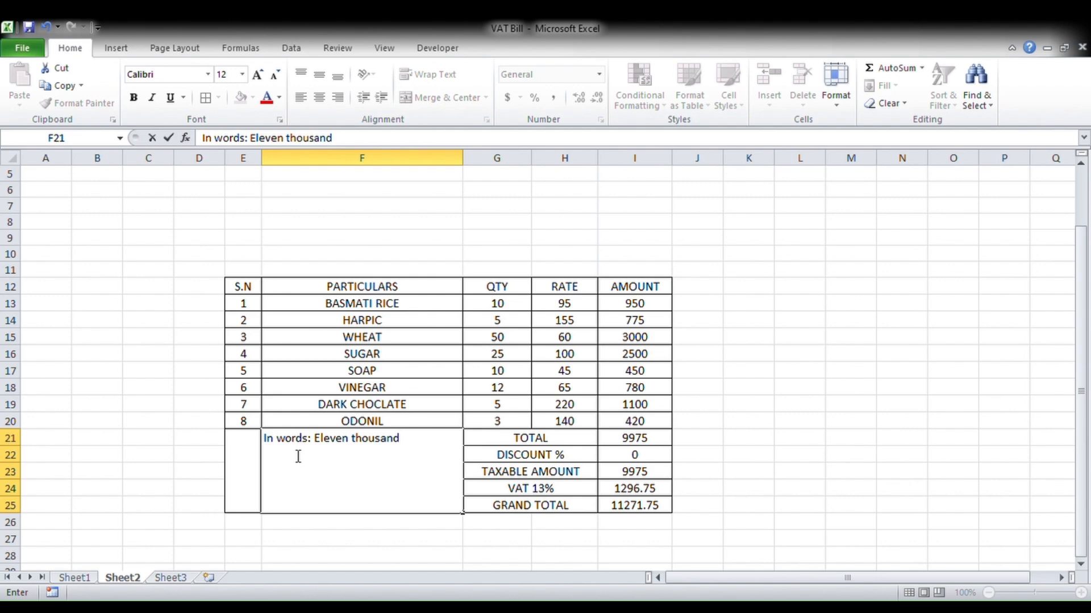
{"action": "type", "text": "two hundred "}
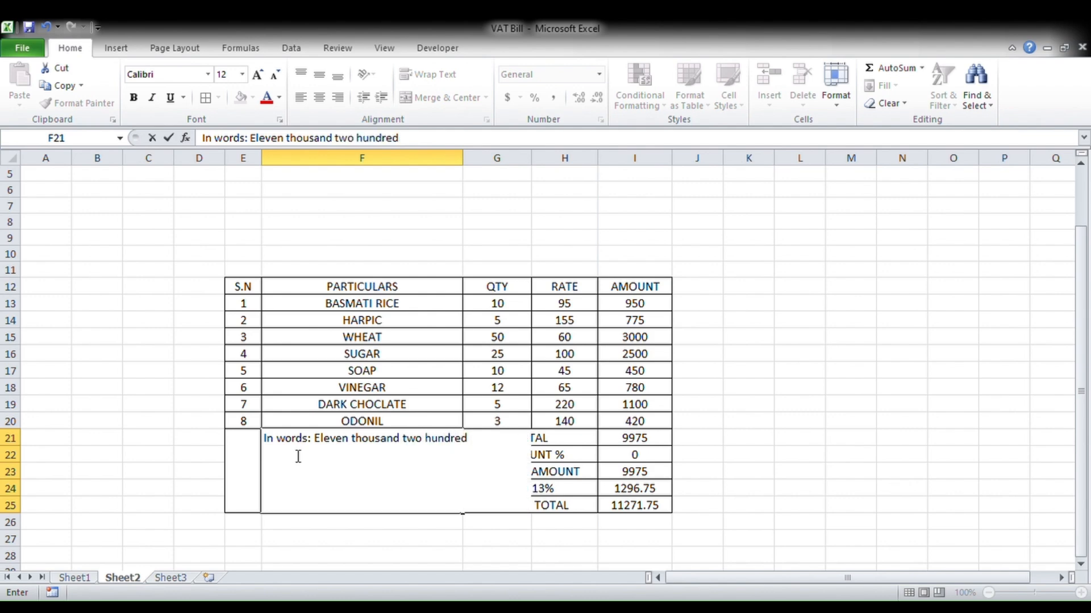
{"action": "type", "text": "sevemn"}
{"action": "key", "text": "BackSpace"}
{"action": "key", "text": "BackSpace"}
{"action": "key", "text": "BackSpace"}
{"action": "key", "text": "BackSpace"}
{"action": "type", "text": "nty one r"}
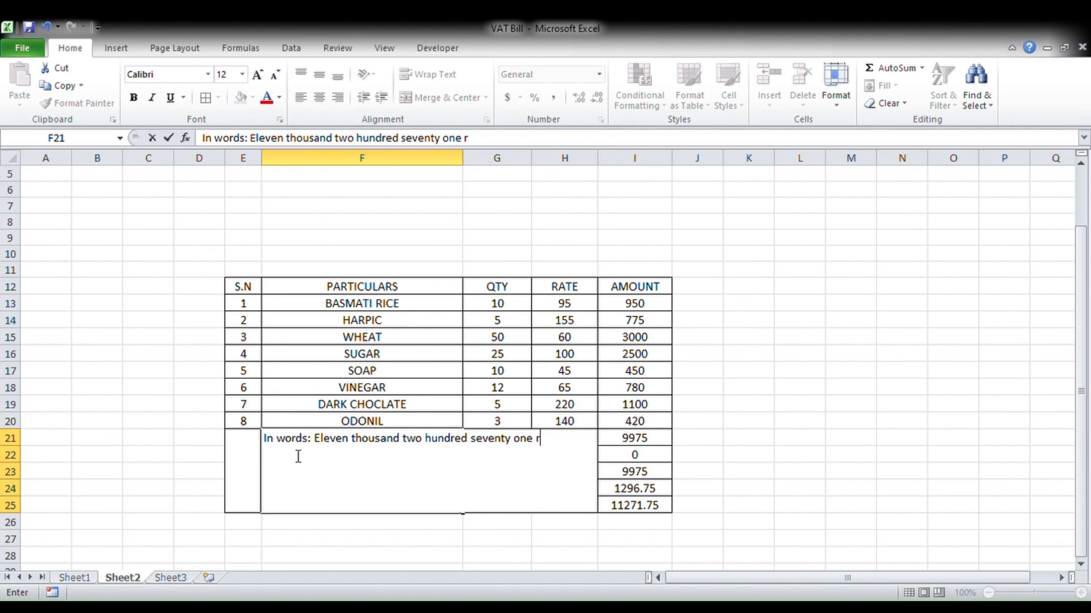
{"action": "type", "text": "upees and"}
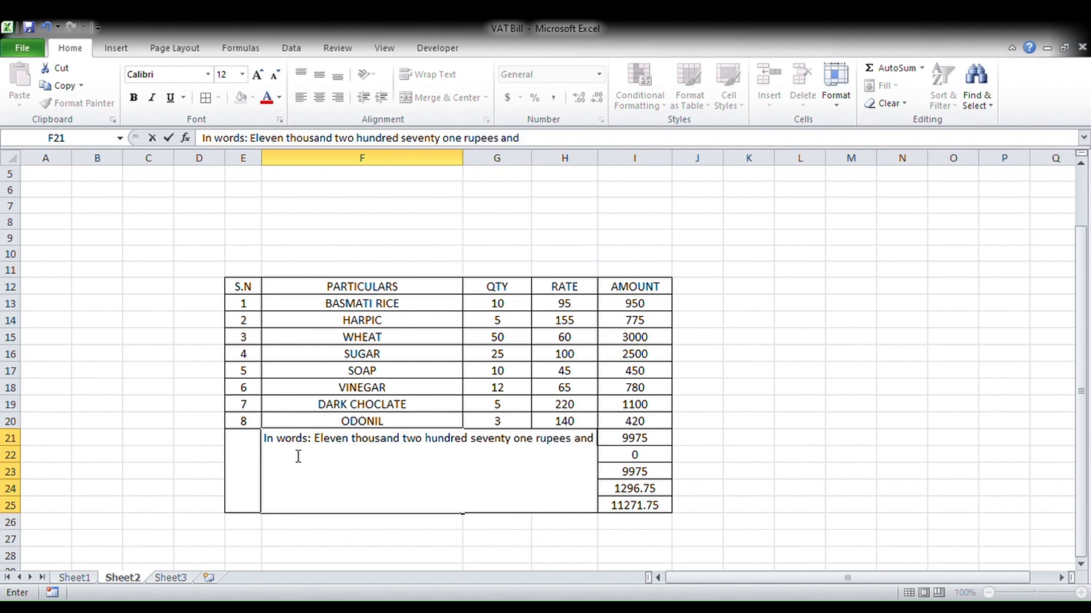
{"action": "type", "text": " seventy "}
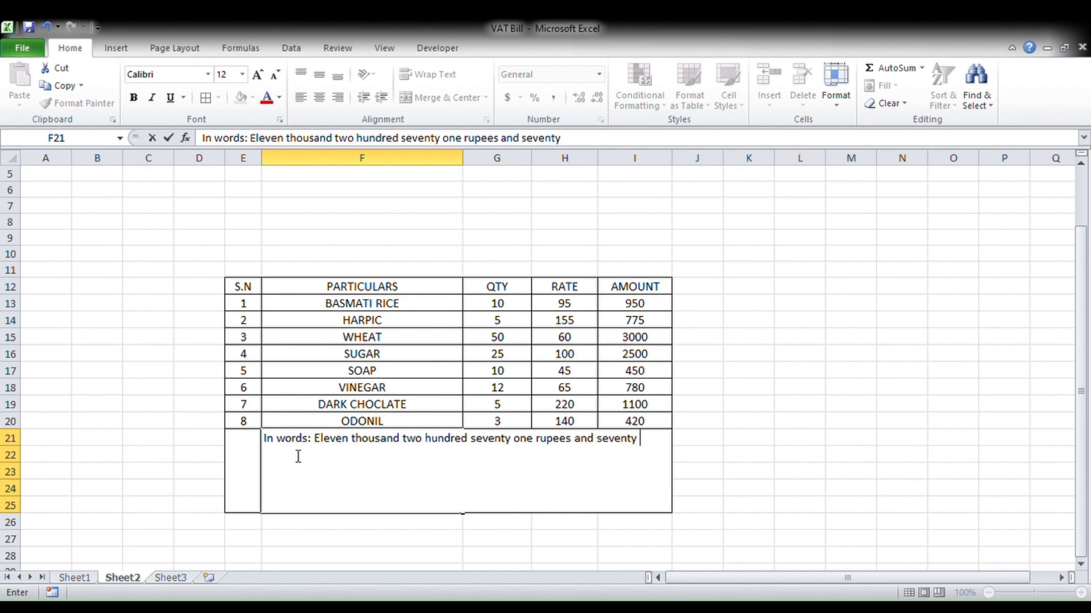
{"action": "type", "text": "five pas"}
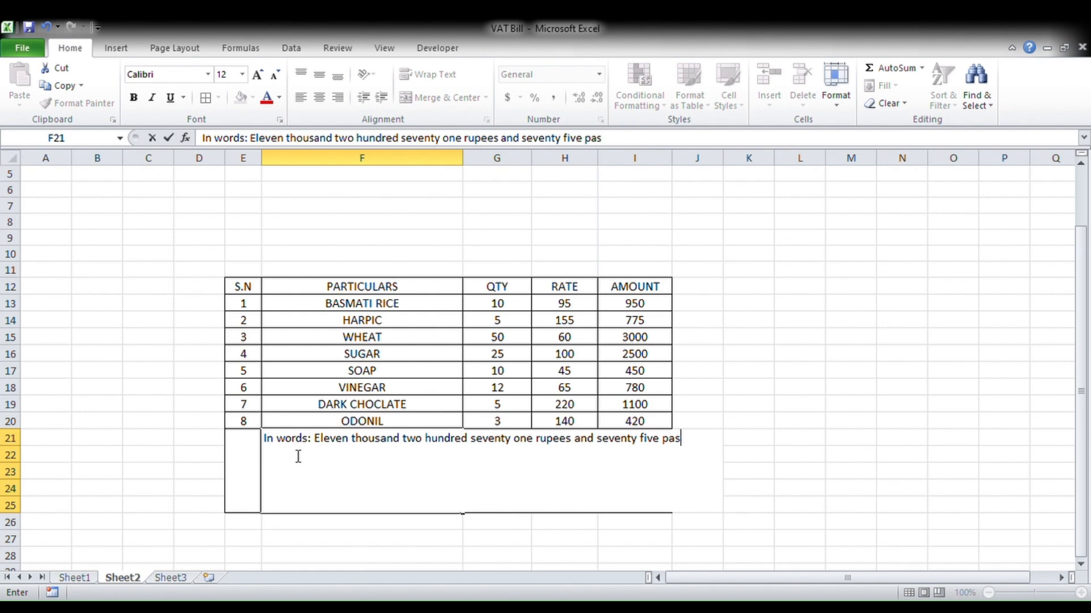
{"action": "type", "text": "isa only."}
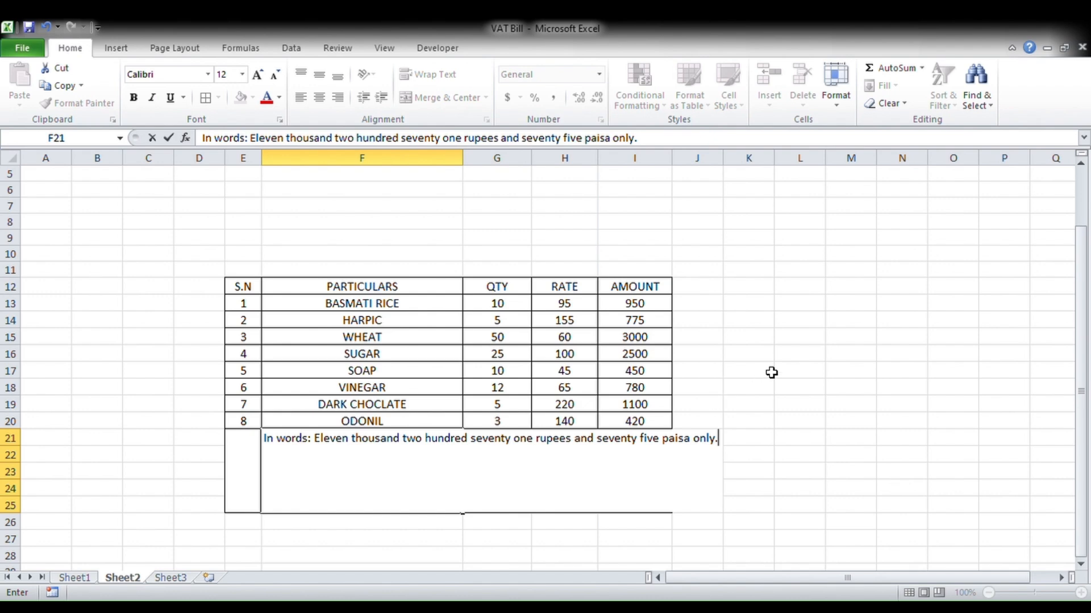
{"action": "left_click", "coordinate": [818, 355]}
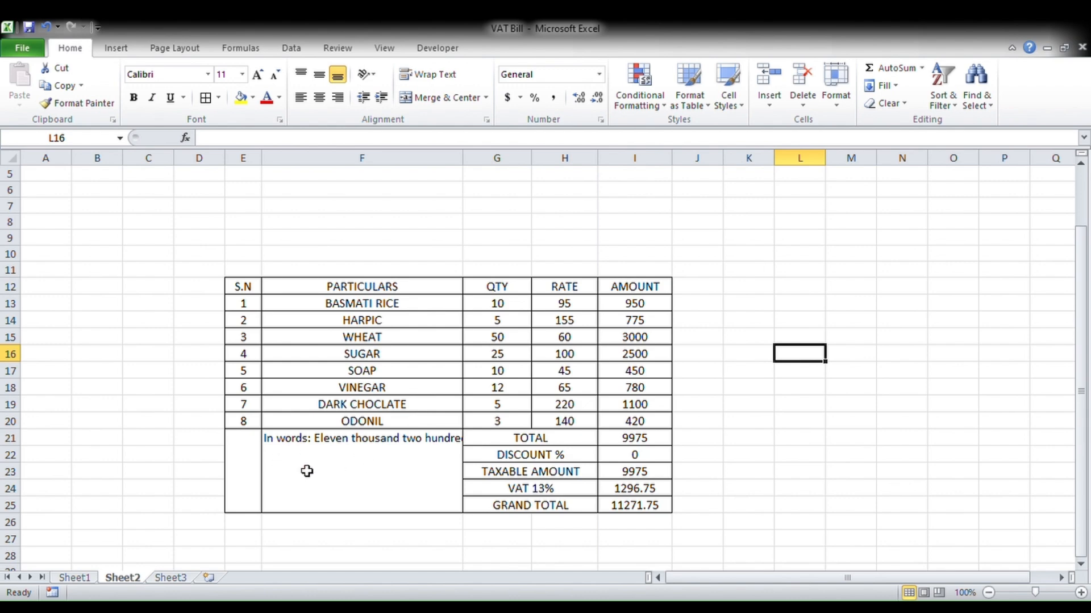
{"action": "left_click", "coordinate": [367, 473]}
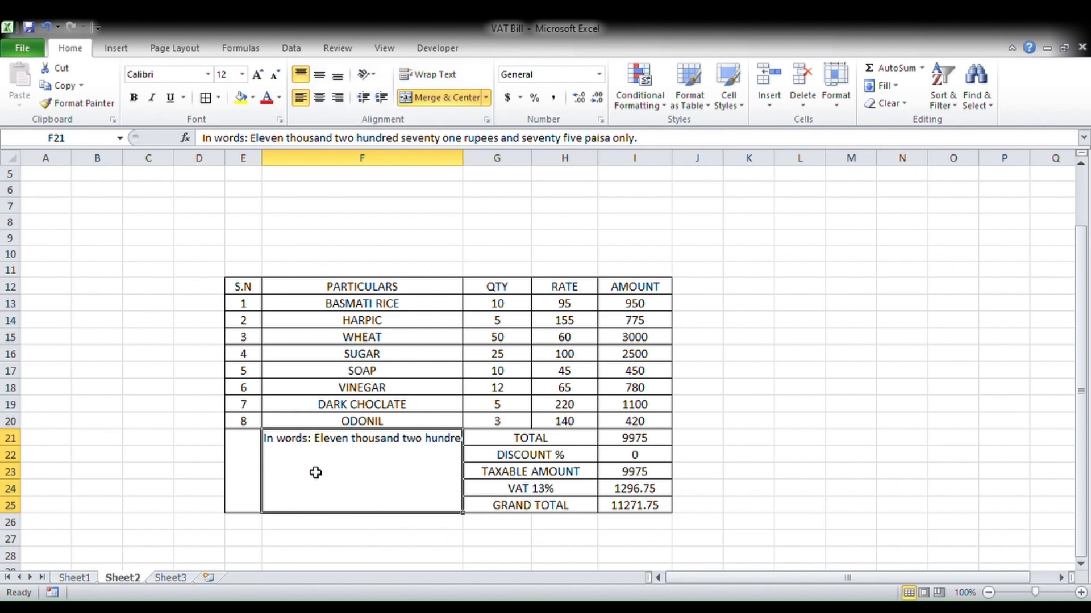
- Wrap the amount-in-words text and make the E12:I12 headers bold with a larger font
{"action": "left_click", "coordinate": [429, 77]}
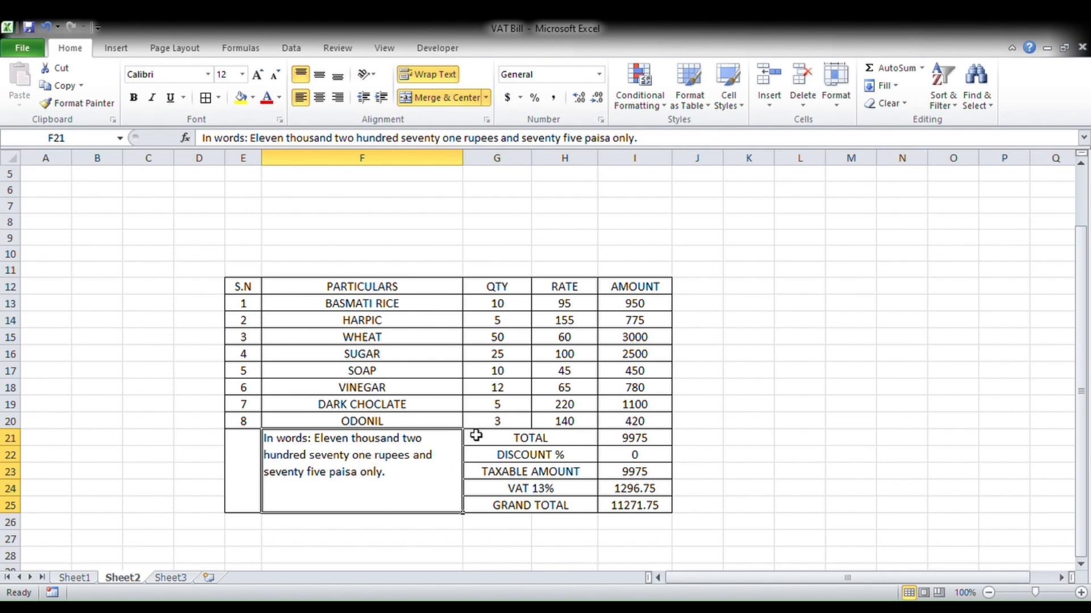
{"action": "scroll", "coordinate": [477, 427], "scroll_direction": "up", "scroll_amount": 2}
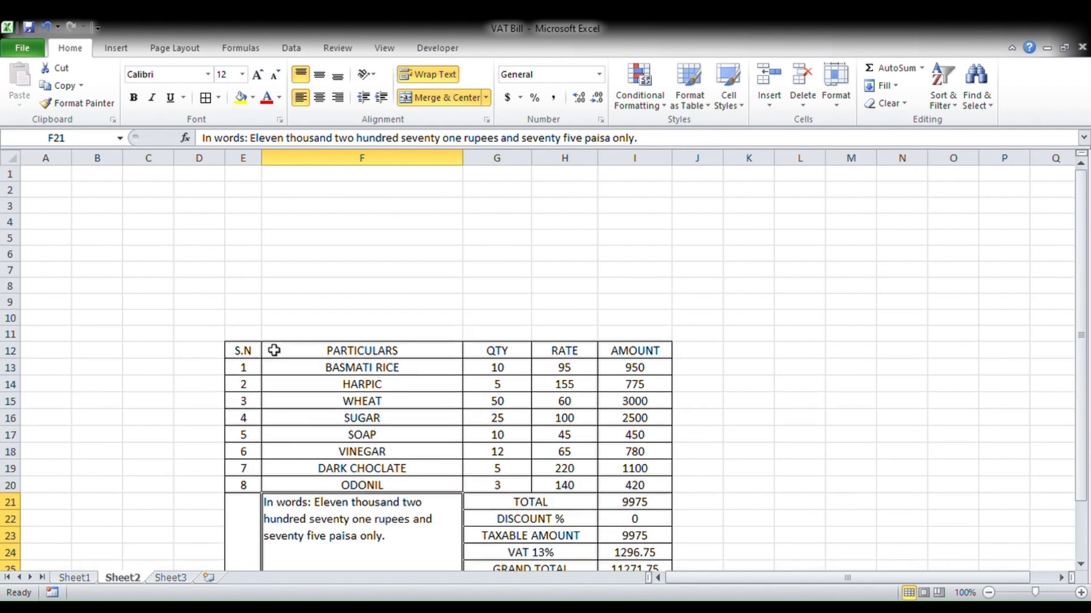
{"action": "left_click_drag", "start_coordinate": [250, 356], "coordinate": [630, 354]}
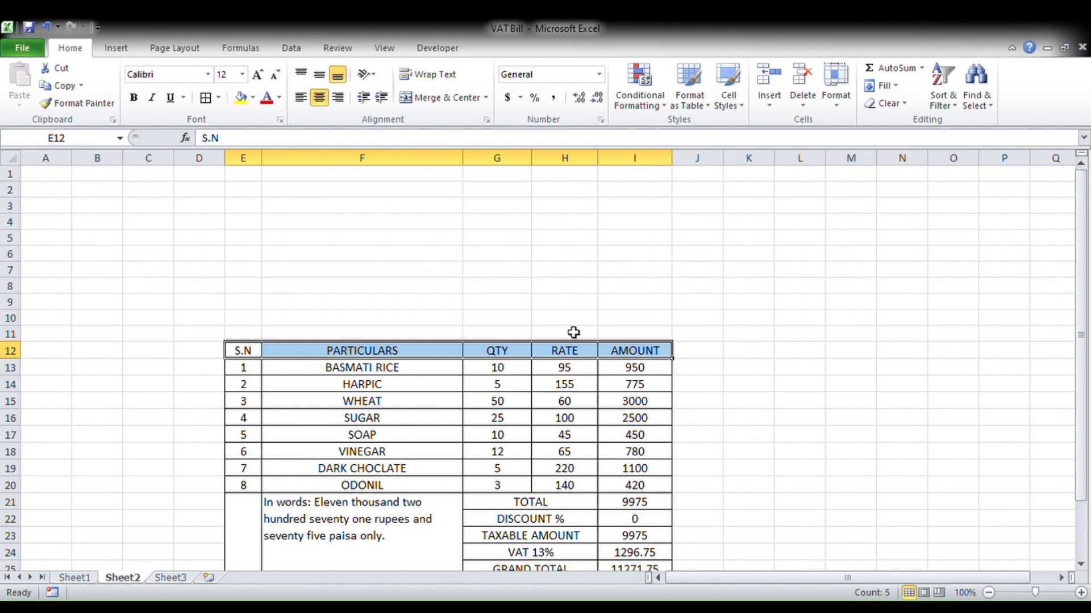
{"action": "left_click", "coordinate": [134, 98]}
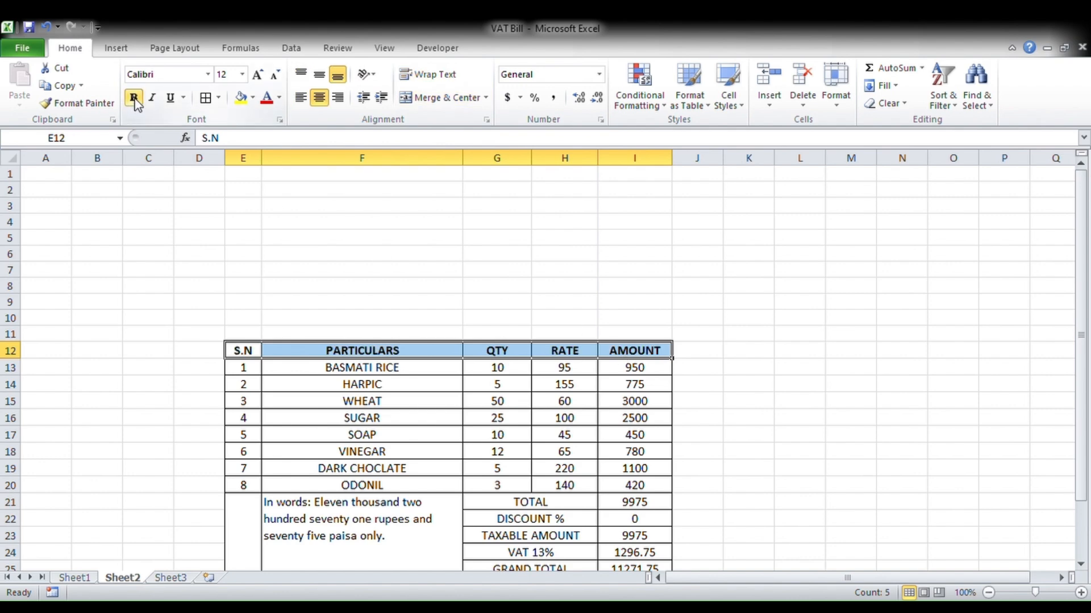
{"action": "left_click", "coordinate": [258, 75]}
- Insert three blank rows at rows 6–8, pushing the table headers down to row 15
{"action": "left_click", "coordinate": [812, 321]}
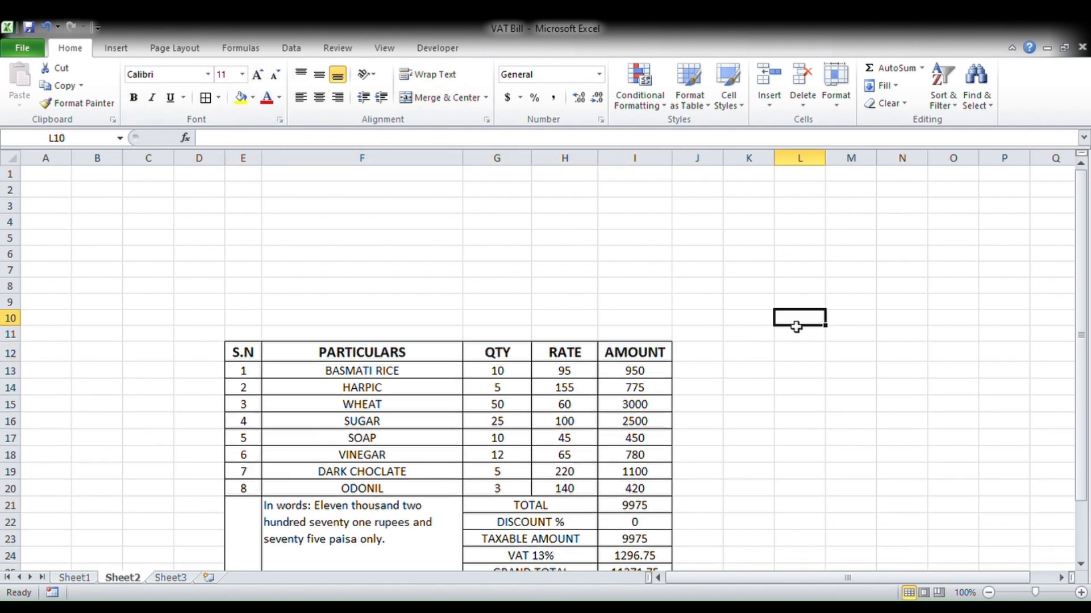
{"action": "left_click_drag", "start_coordinate": [261, 337], "coordinate": [648, 334]}
{"action": "left_click", "coordinate": [309, 306]}
{"action": "left_click_drag", "start_coordinate": [258, 330], "coordinate": [251, 190]}
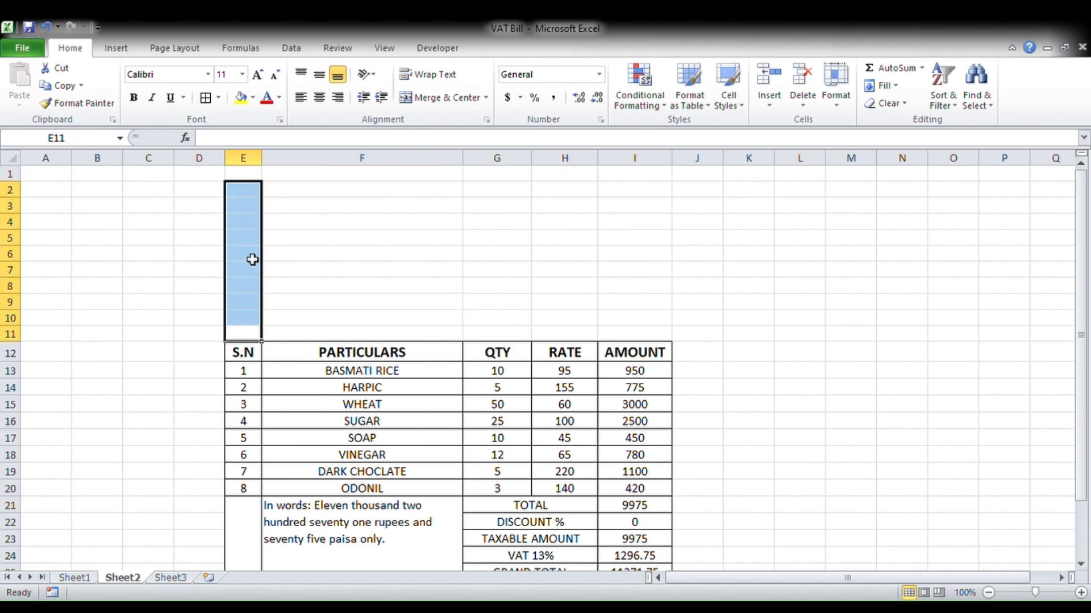
{"action": "left_click", "coordinate": [242, 211]}
{"action": "left_click_drag", "start_coordinate": [248, 193], "coordinate": [608, 356]}
{"action": "left_click", "coordinate": [497, 301]}
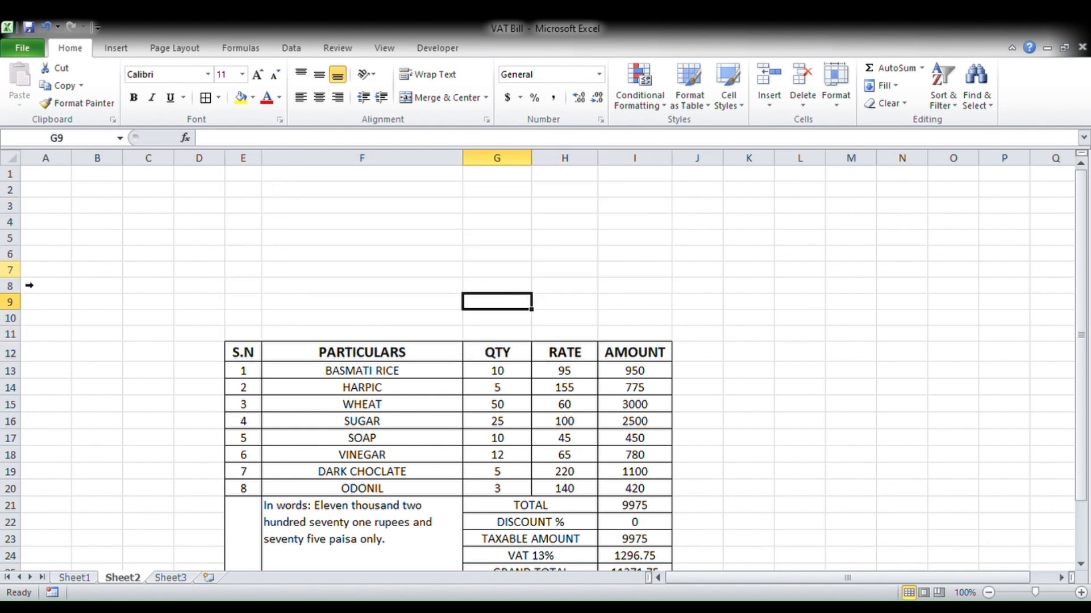
{"action": "left_click_drag", "start_coordinate": [29, 290], "coordinate": [28, 256]}
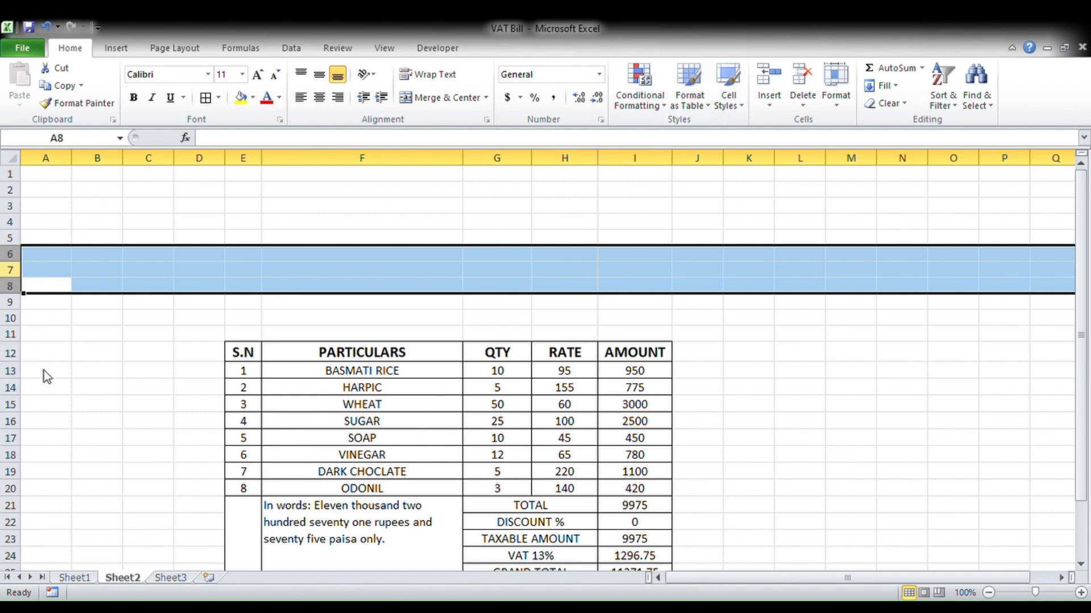
{"action": "key", "text": "ctrl+shift+plus"}
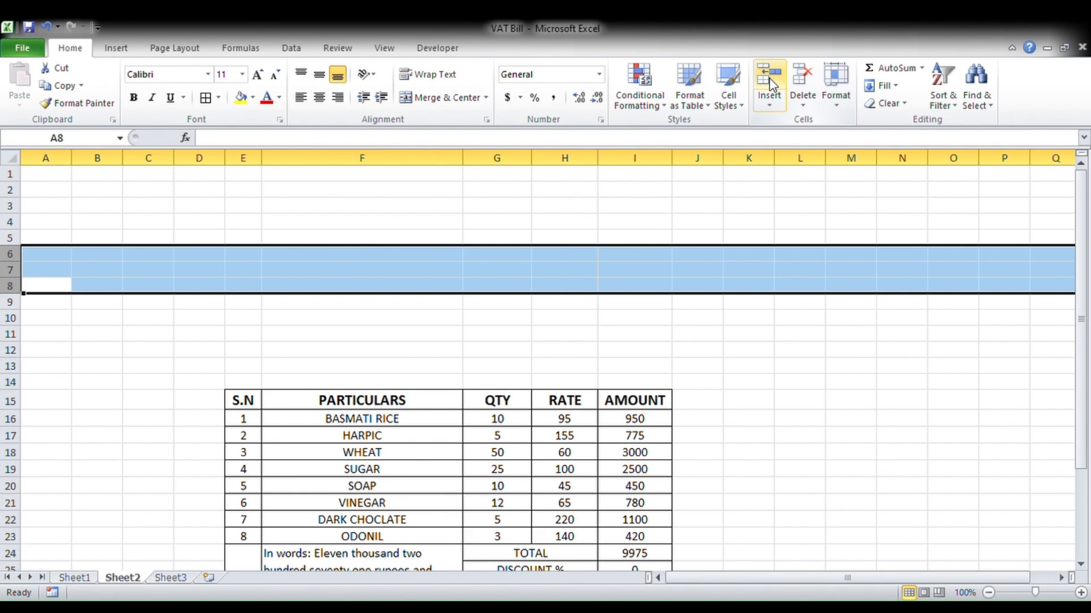
{"action": "left_click", "coordinate": [591, 319]}
{"action": "scroll", "coordinate": [497, 352], "scroll_direction": "down", "scroll_amount": 3}
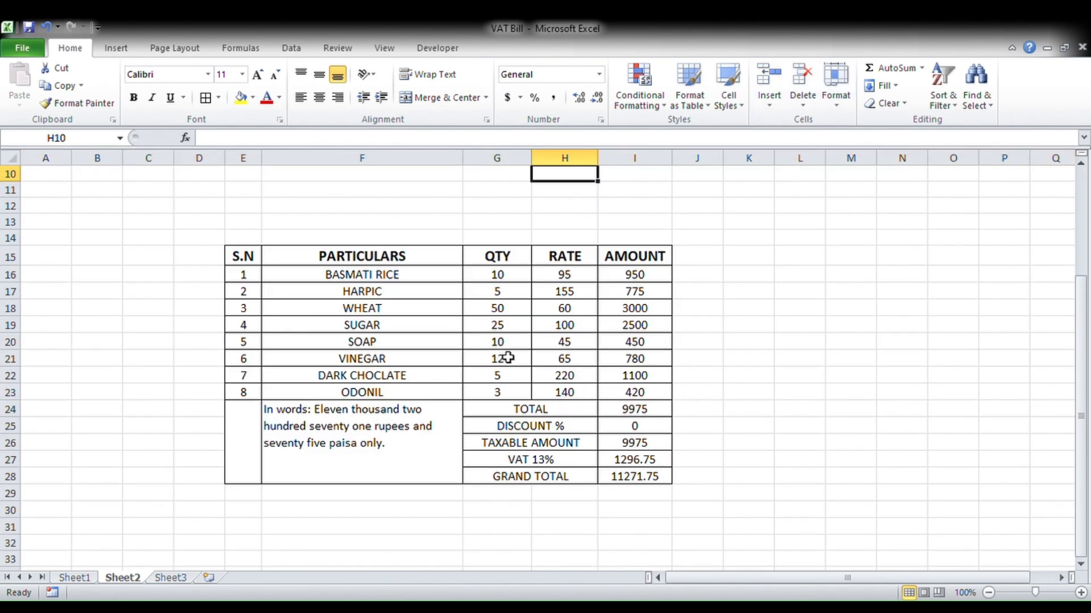
{"action": "scroll", "coordinate": [437, 348], "scroll_direction": "up", "scroll_amount": 2}
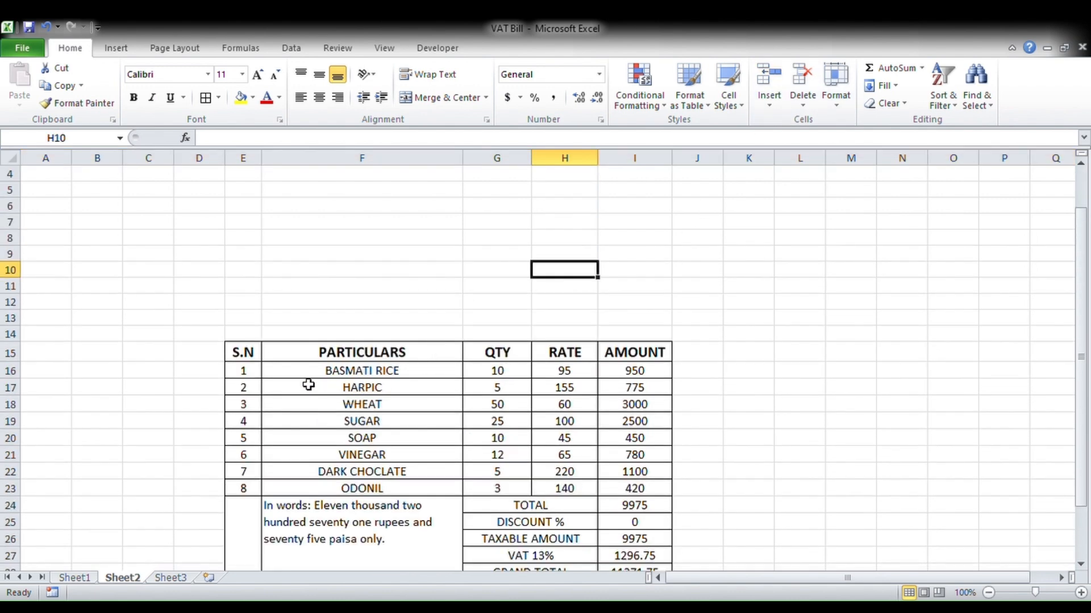
{"action": "left_click", "coordinate": [245, 334]}
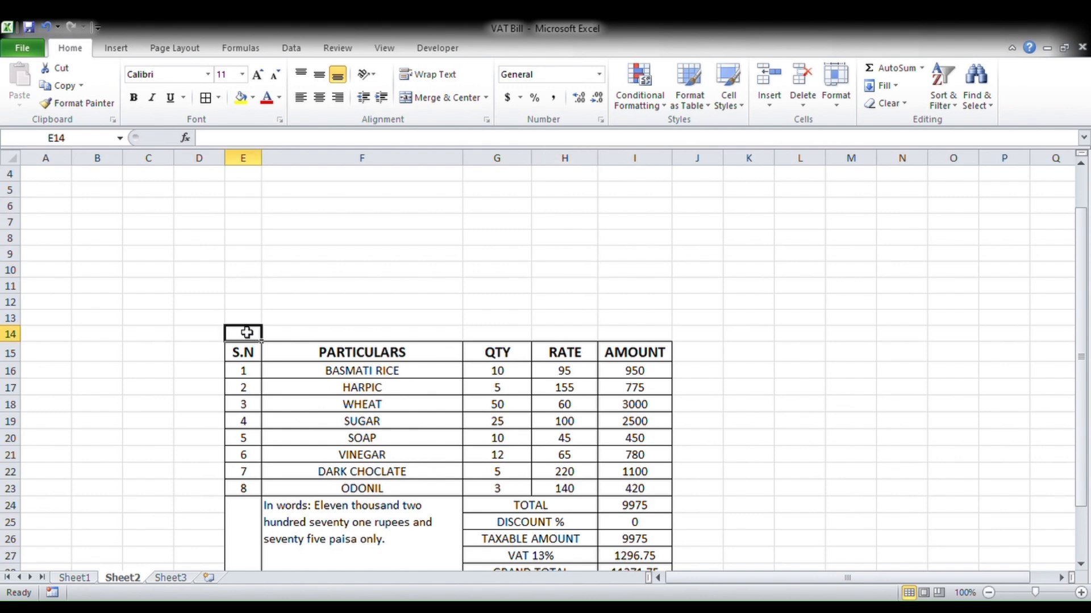
- Merge each of rows 7–14 across columns E to I with Merge Across
{"action": "left_click_drag", "start_coordinate": [246, 333], "coordinate": [611, 223]}
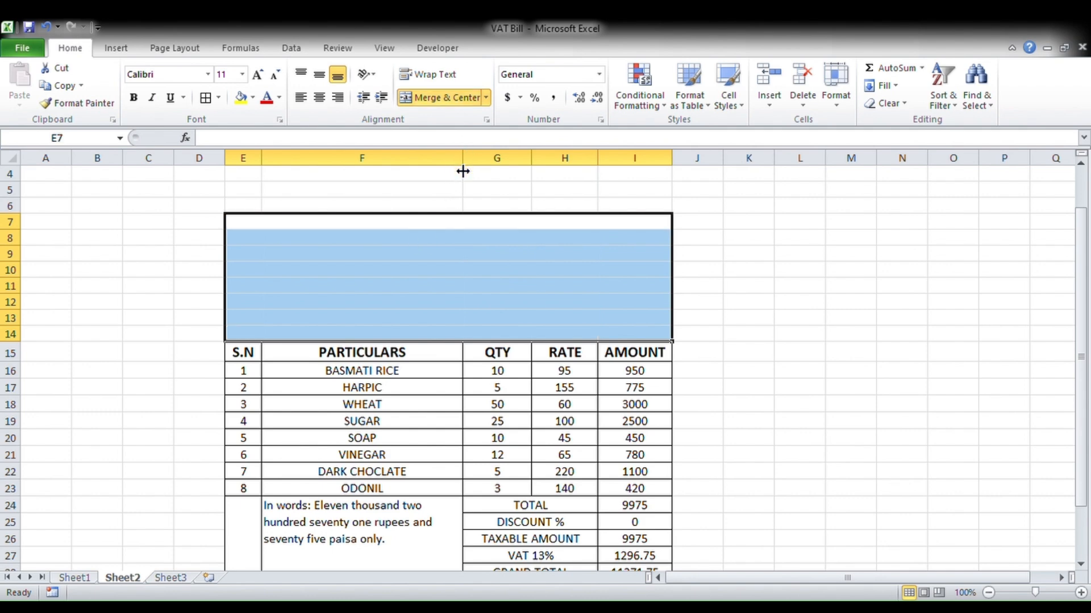
{"action": "left_click", "coordinate": [448, 270]}
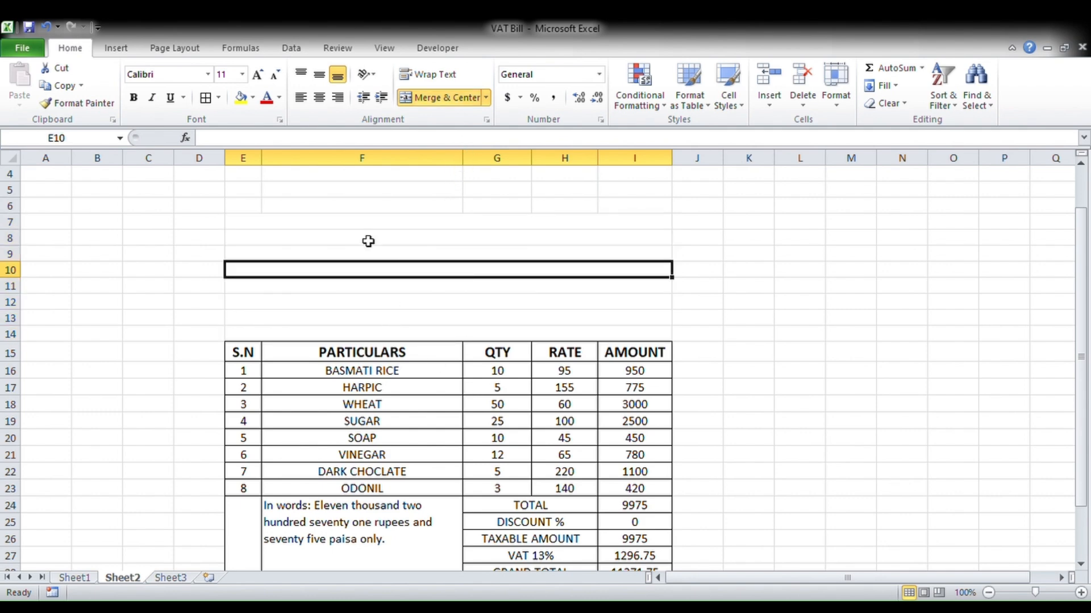
{"action": "left_click", "coordinate": [360, 221]}
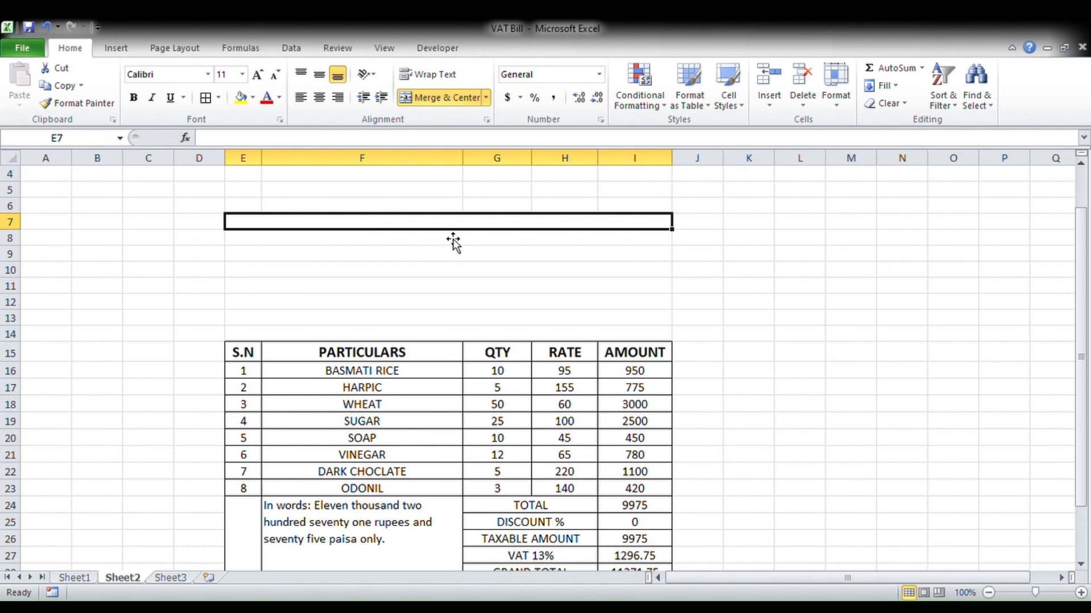
- Enter OFFICE TECH MASTERY COMPANY in E7, correcting the typos
{"action": "type", "text": "OFFICVE"}
{"action": "key", "text": "BackSpace"}
{"action": "key", "text": "BackSpace"}
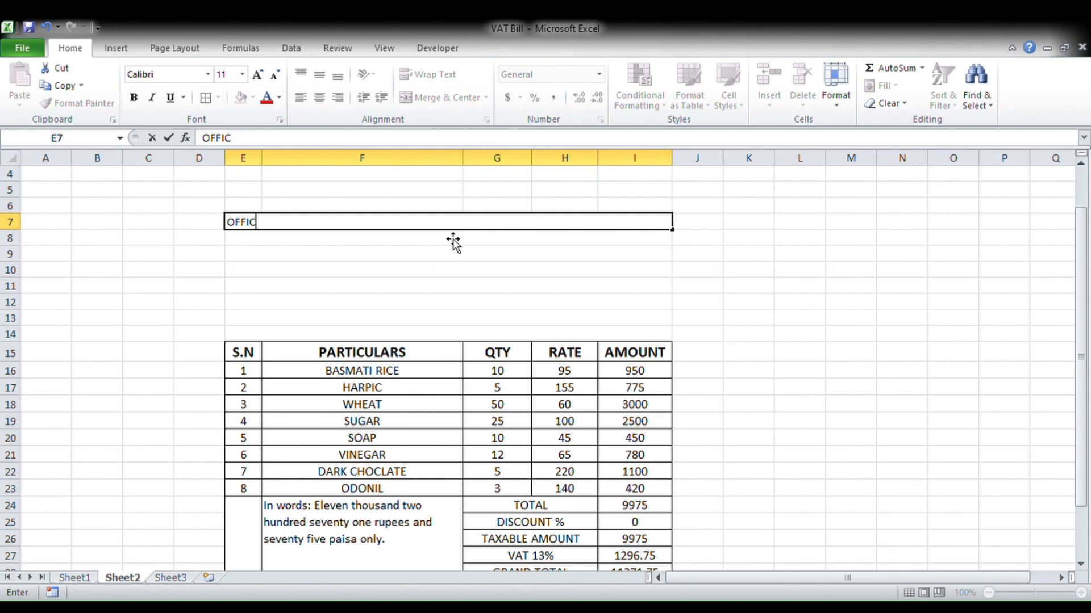
{"action": "type", "text": "E TECH"}
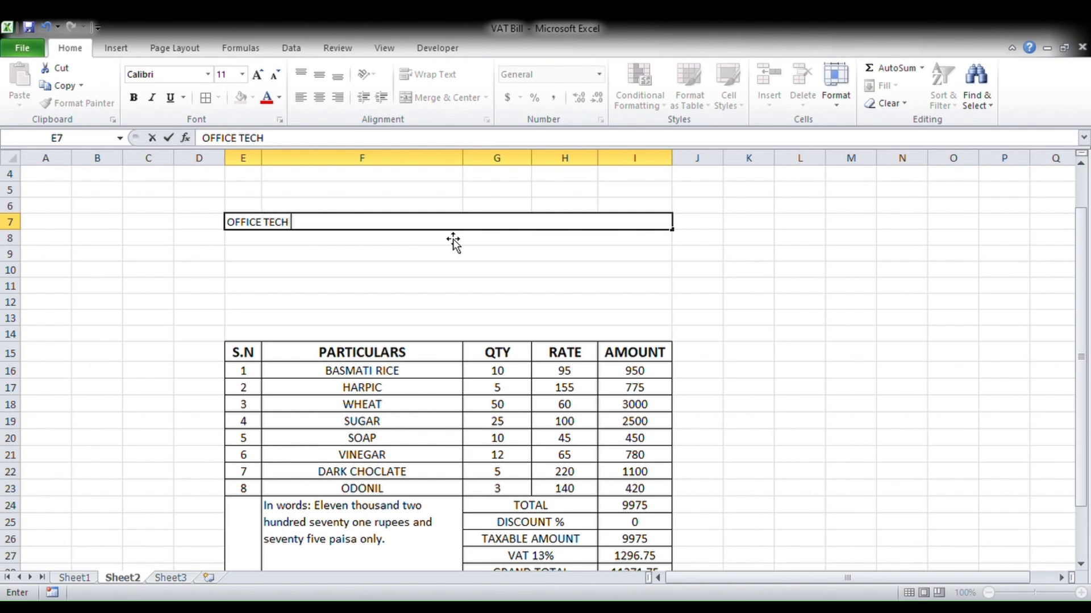
{"action": "type", "text": " MASTERY"}
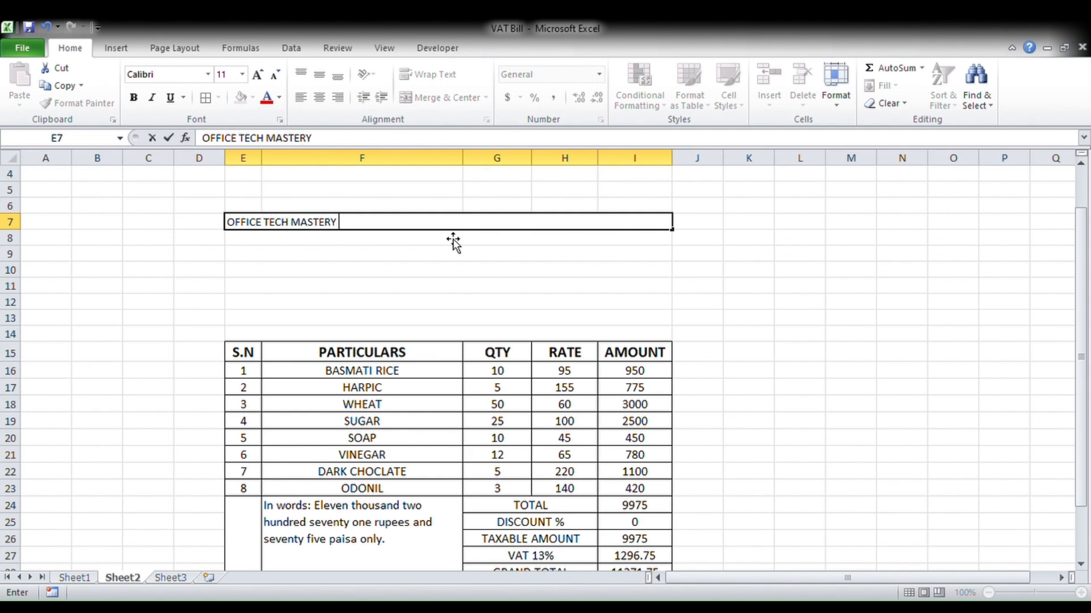
{"action": "type", "text": " COMPANBY"}
{"action": "key", "text": "BackSpace"}
{"action": "key", "text": "BackSpace"}
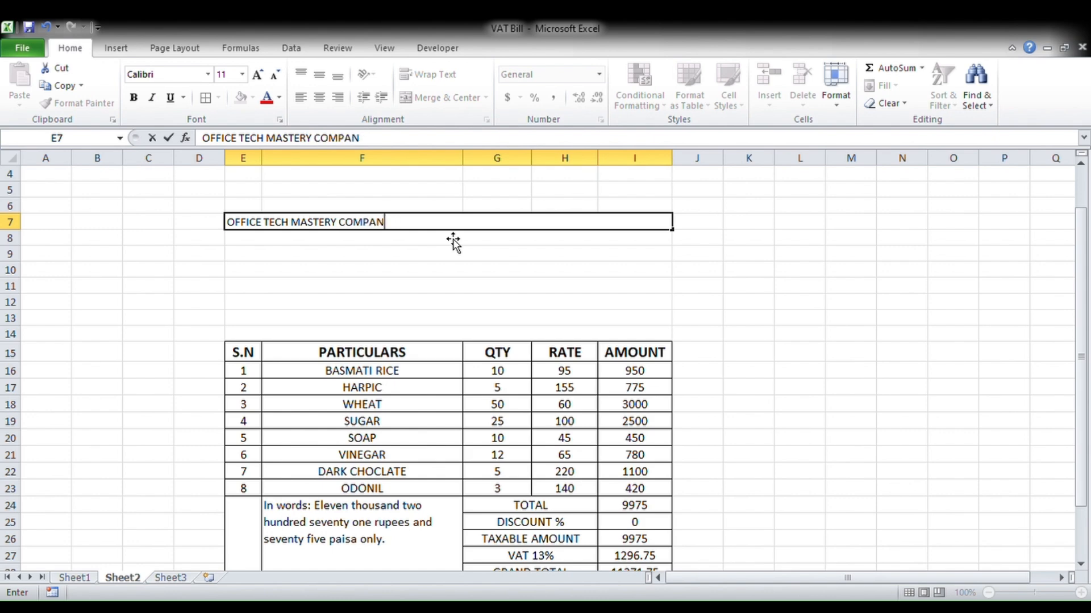
{"action": "type", "text": "Y"}
{"action": "key", "text": "Return"}
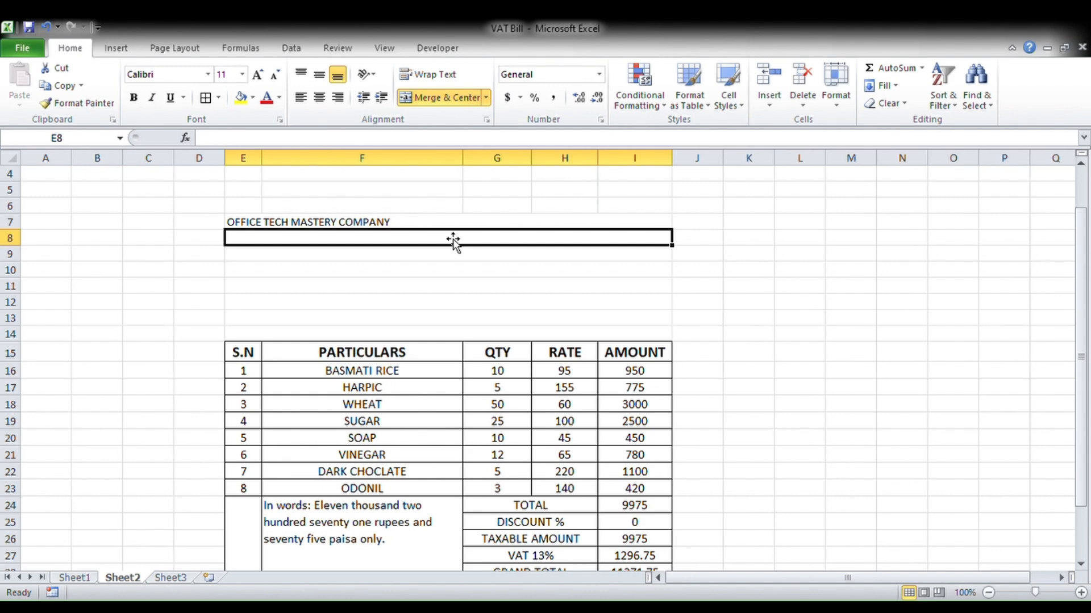
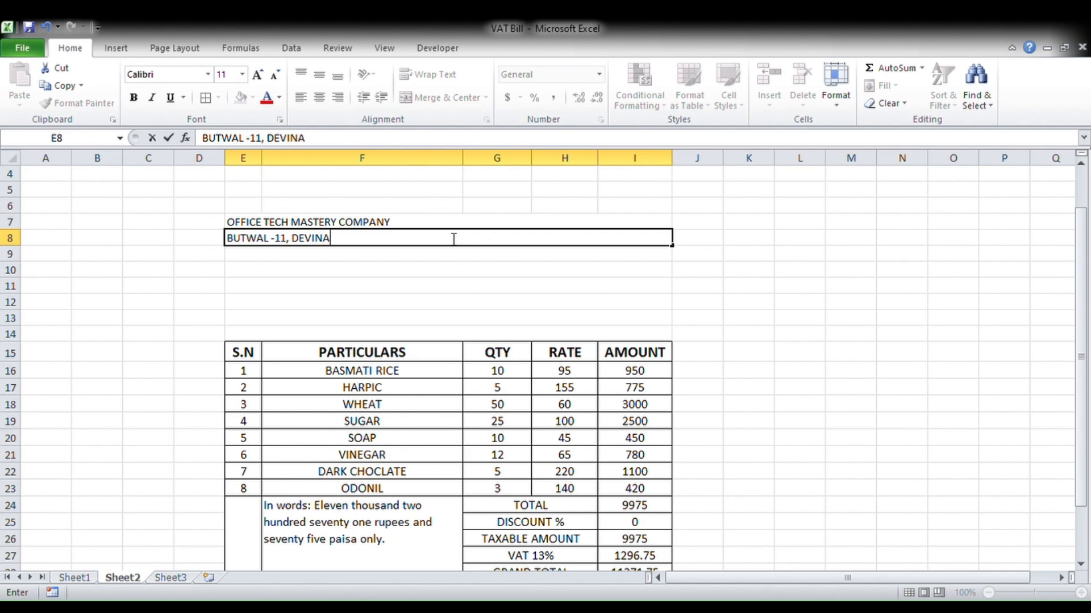
- Add the company address, TAX - INVOICE, and the VAT number line with DATE: 2083/04/20 below
{"action": "key", "text": "Return"}
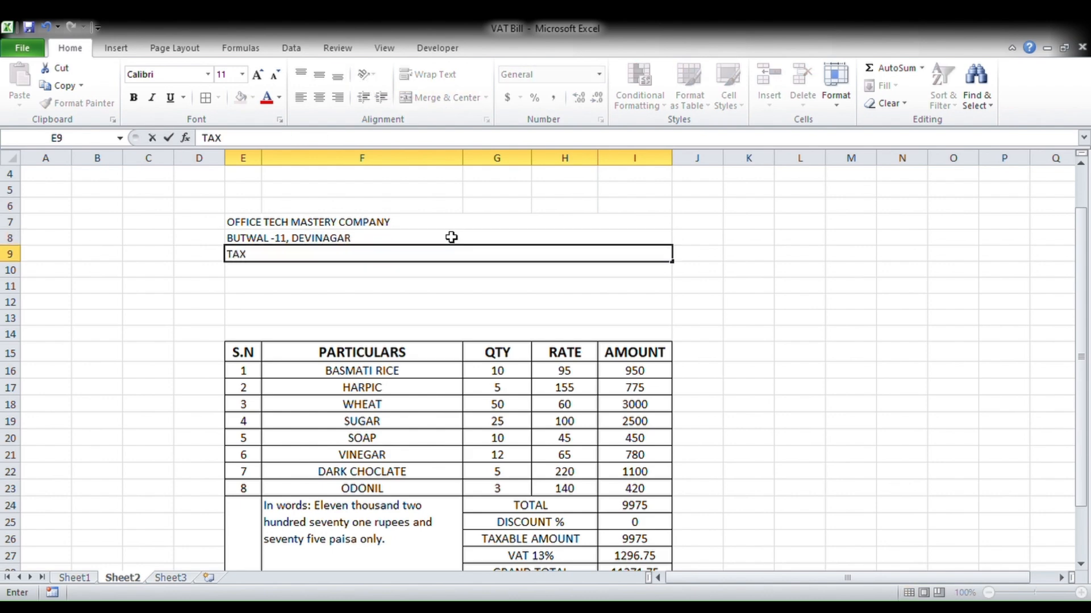
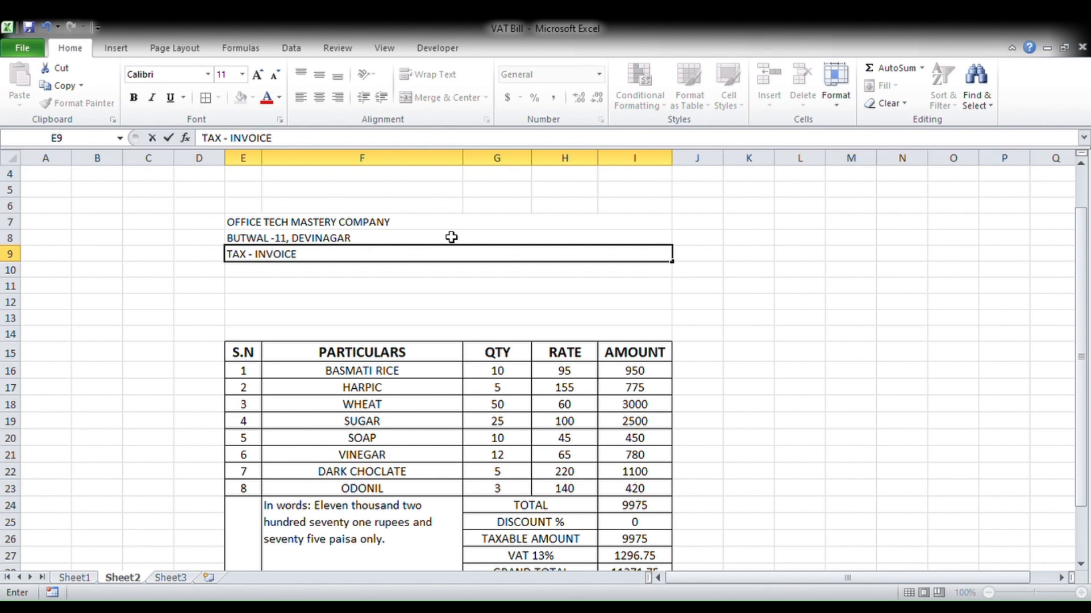
{"action": "key", "text": "Return"}
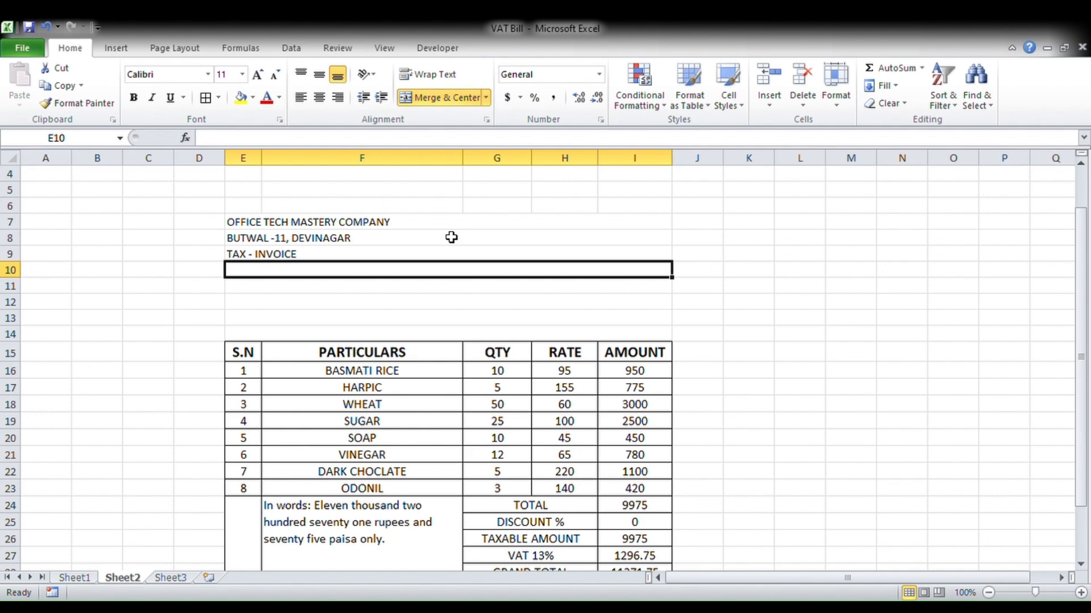
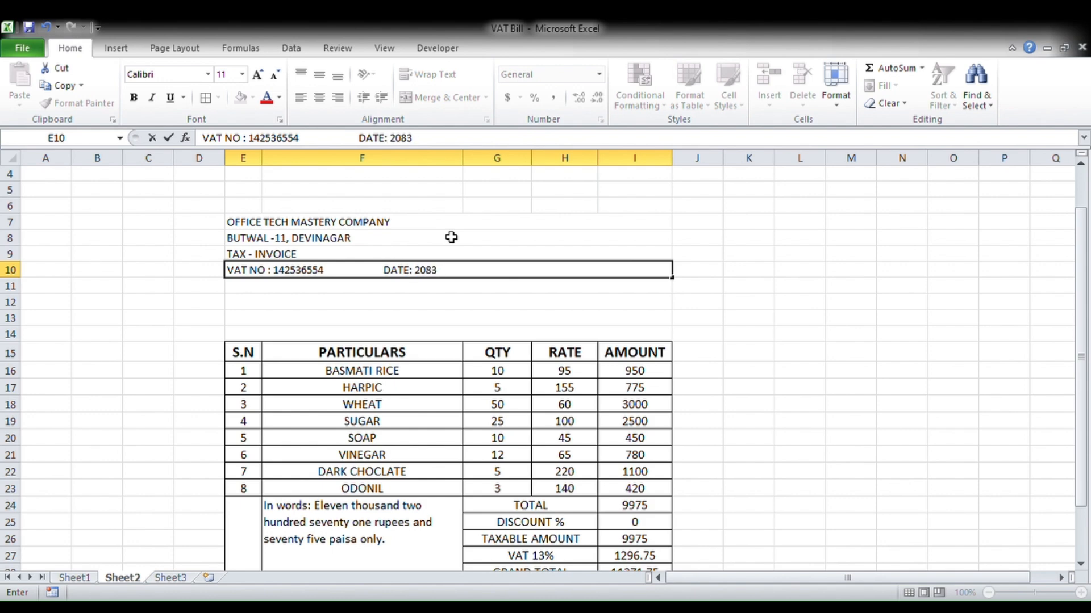
{"action": "key", "text": "Return"}
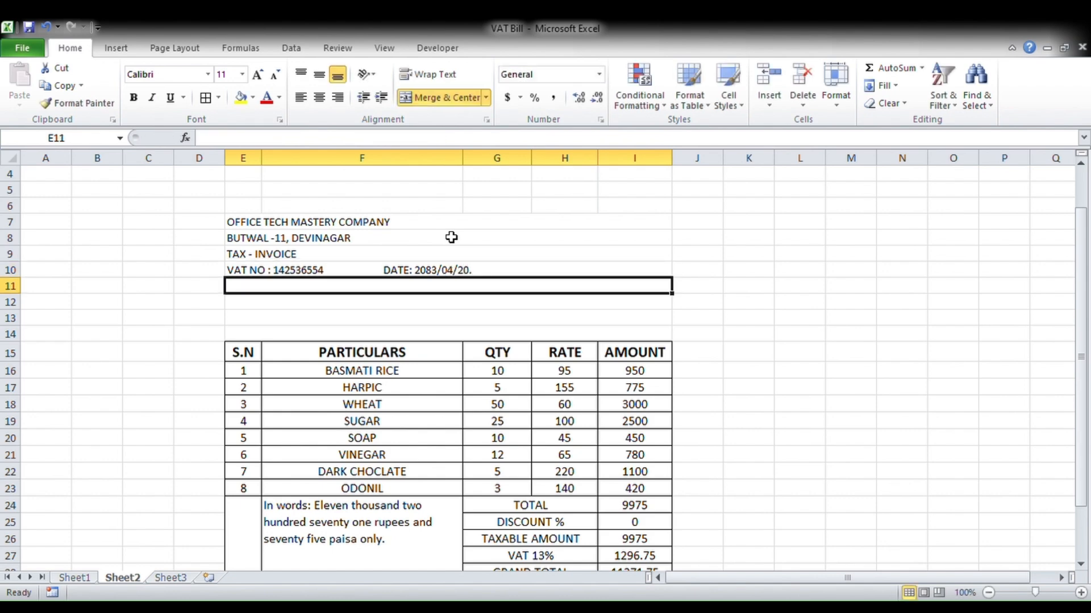
- Recommit the VAT and date row, then enter the customer's NAME line in E11
{"action": "double_click", "coordinate": [392, 271]}
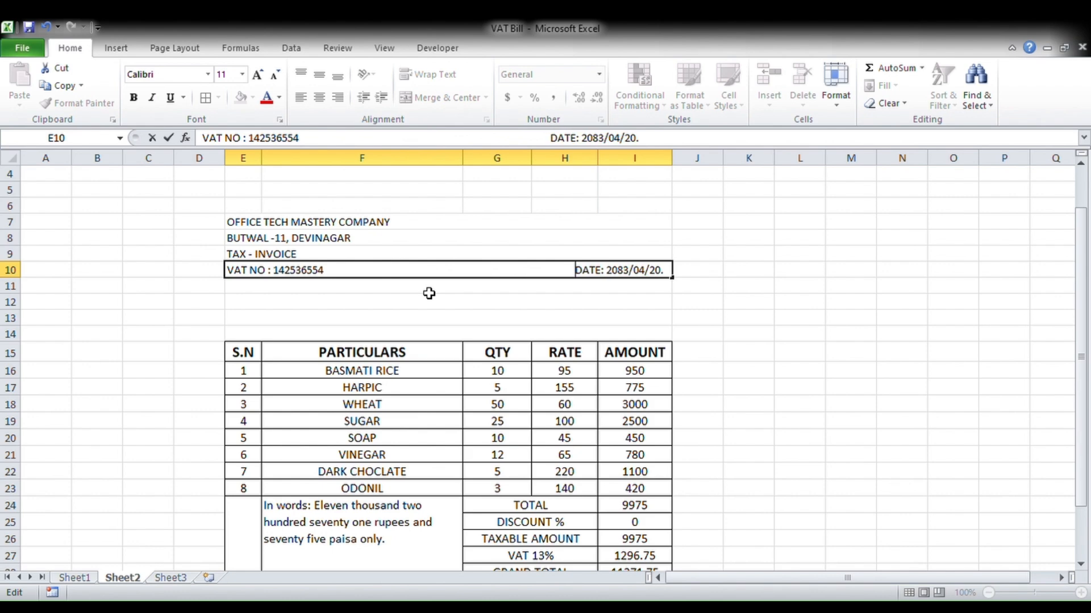
{"action": "key", "text": "Return"}
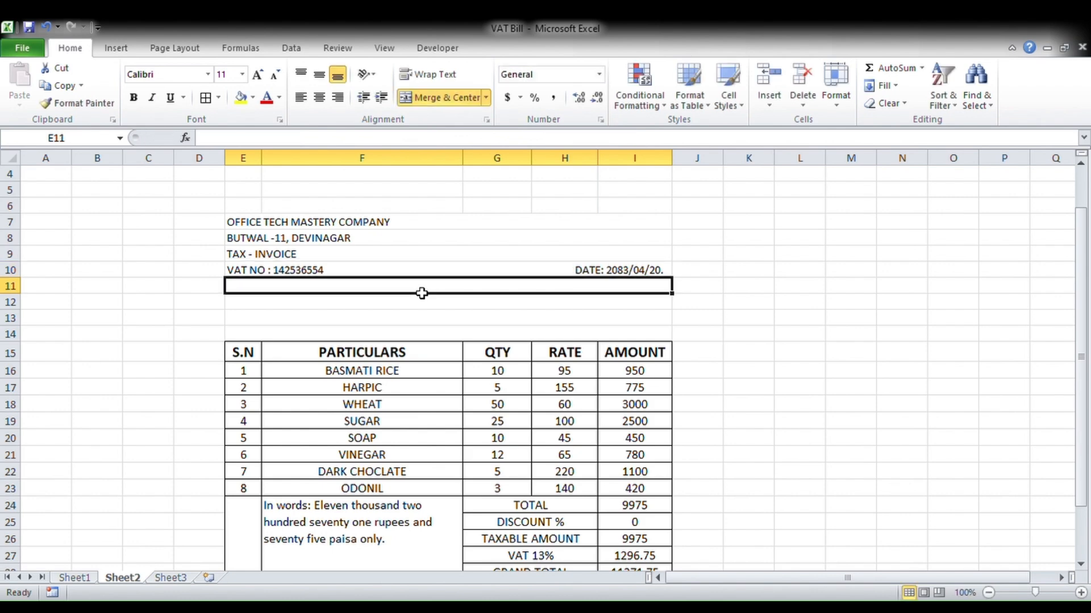
{"action": "type", "text": "NAME"}
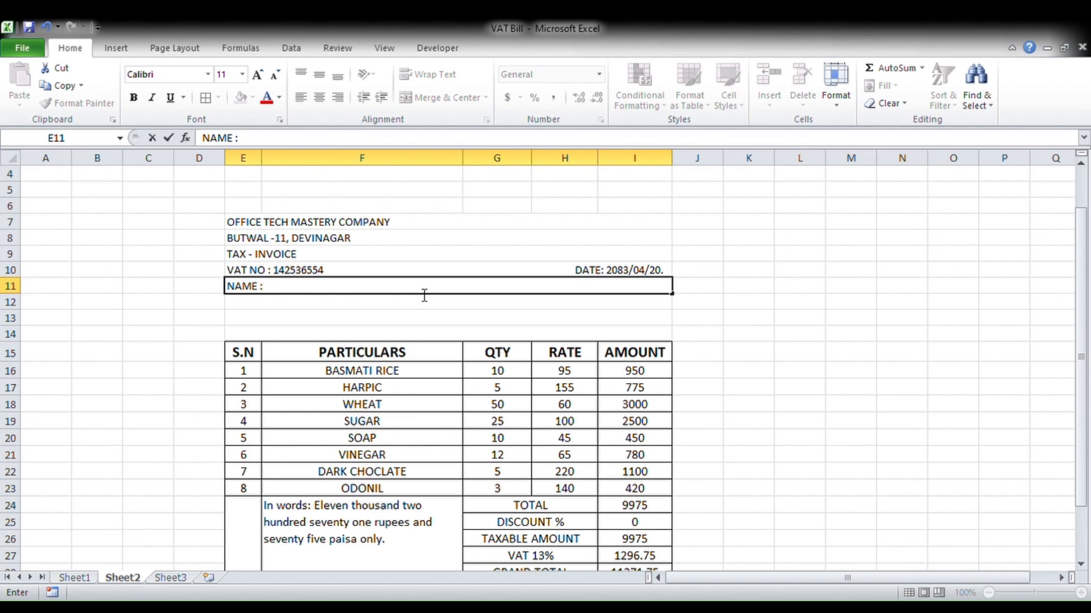
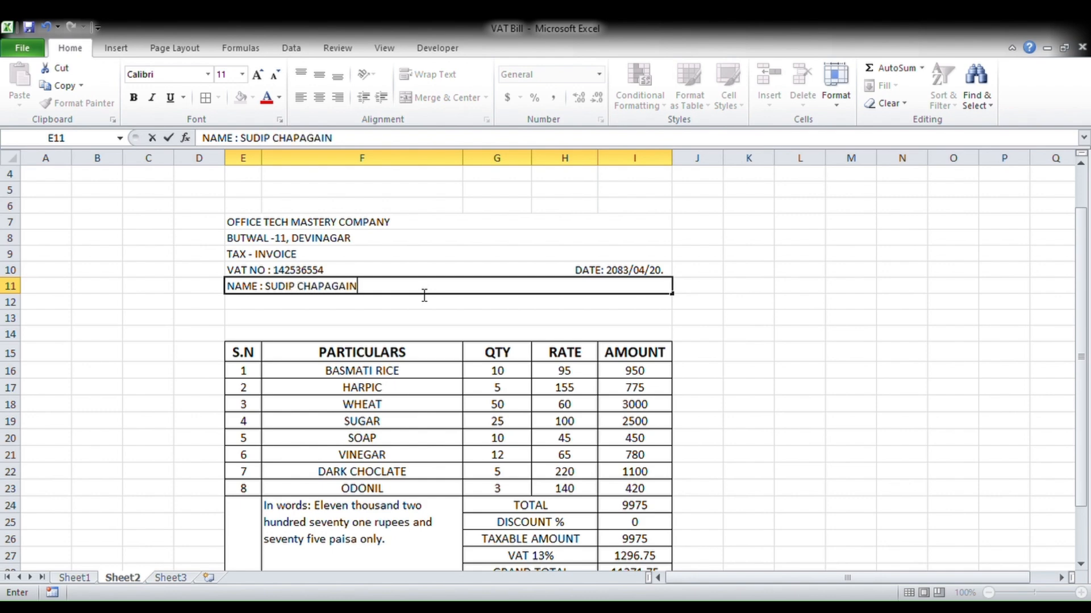
{"action": "key", "text": "Return"}
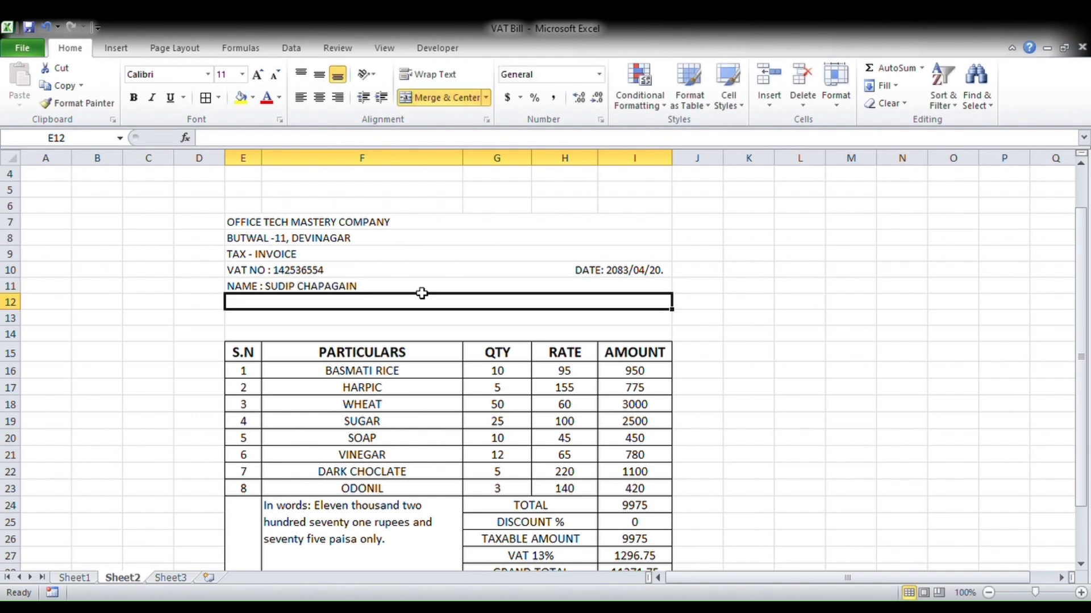
- Add the customer's ADDRESS line in E12 and the CUSTOMER VAT NO line in E13
{"action": "type", "text": "ADDRESS"}
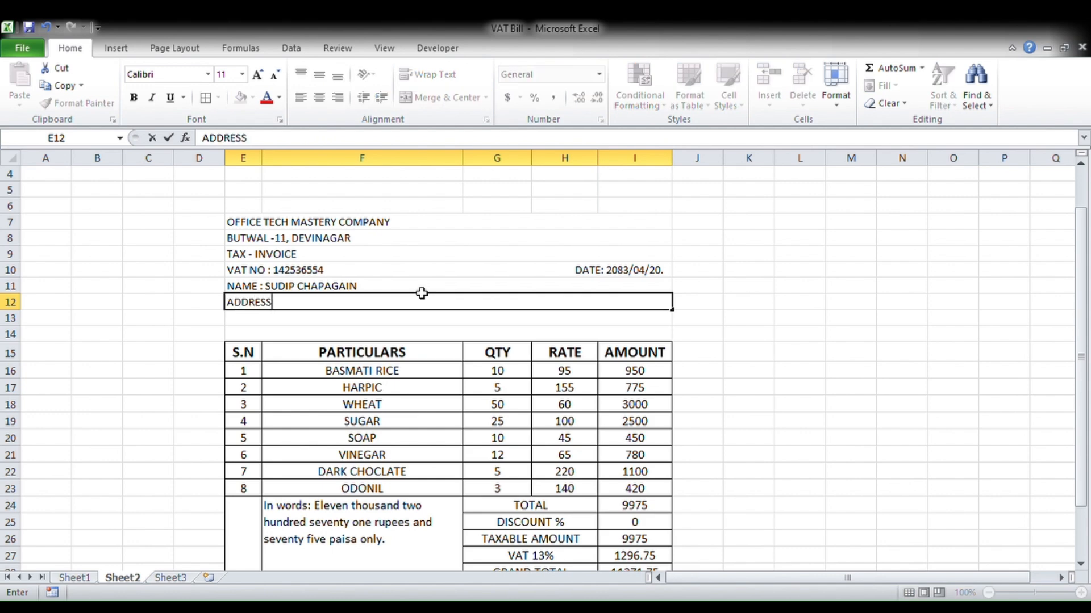
{"action": "type", "text": ": Butwal - 10"}
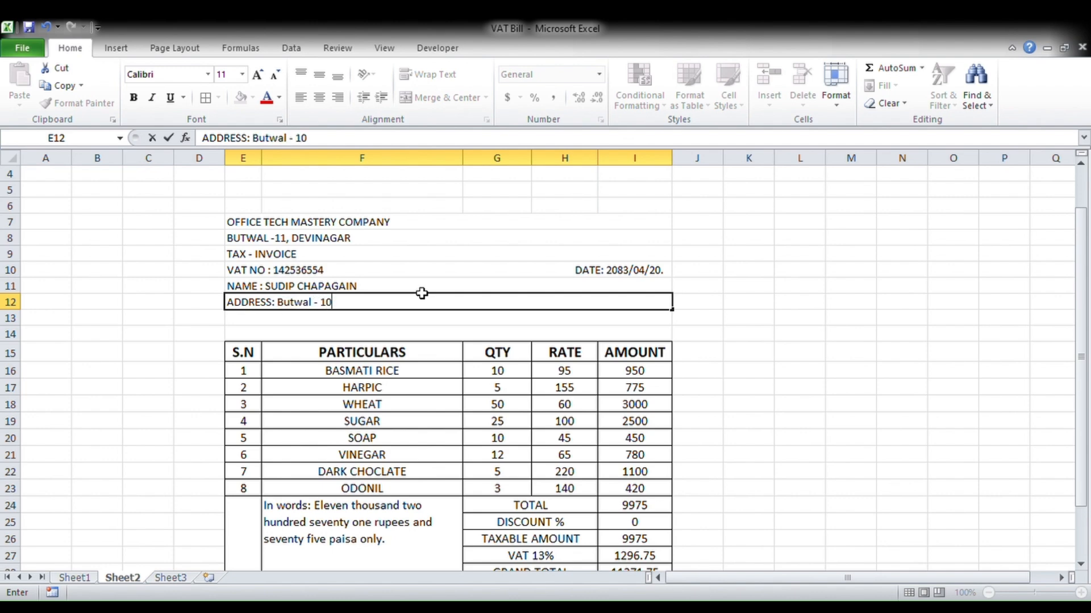
{"action": "key", "text": "Return"}
{"action": "type", "text": "cust"}
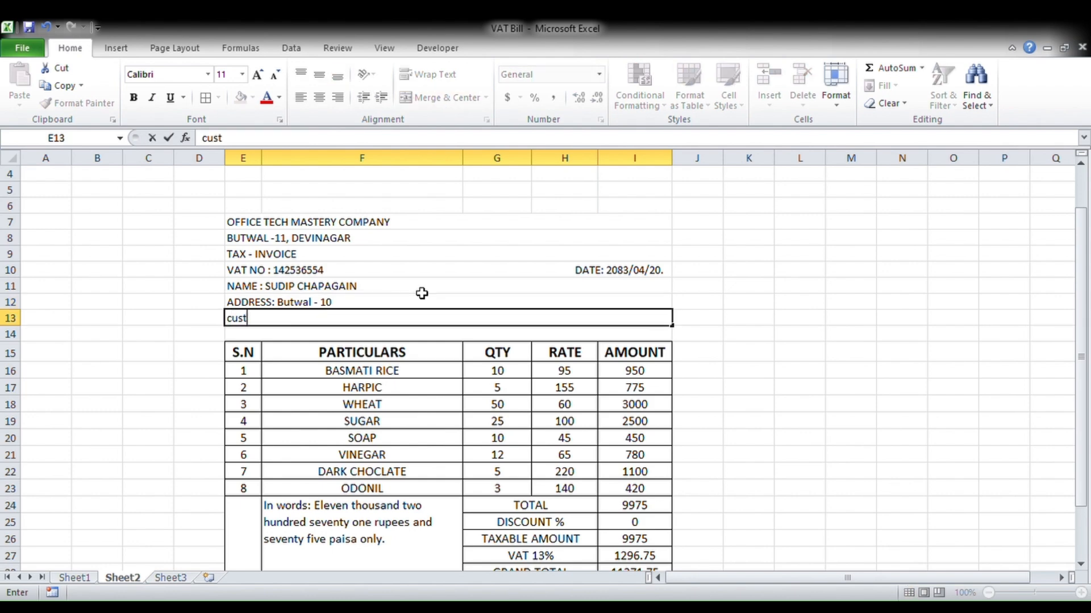
{"action": "type", "text": "omer"}
{"action": "key", "text": "BackSpace"}
{"action": "key", "text": "BackSpace"}
{"action": "key", "text": "BackSpace"}
{"action": "key", "text": "BackSpace"}
{"action": "key", "text": "BackSpace"}
{"action": "key", "text": "BackSpace"}
{"action": "key", "text": "BackSpace"}
{"action": "key", "text": "BackSpace"}
{"action": "key", "text": "BackSpace"}
{"action": "type", "text": "CUSTOMER VAT NO "}
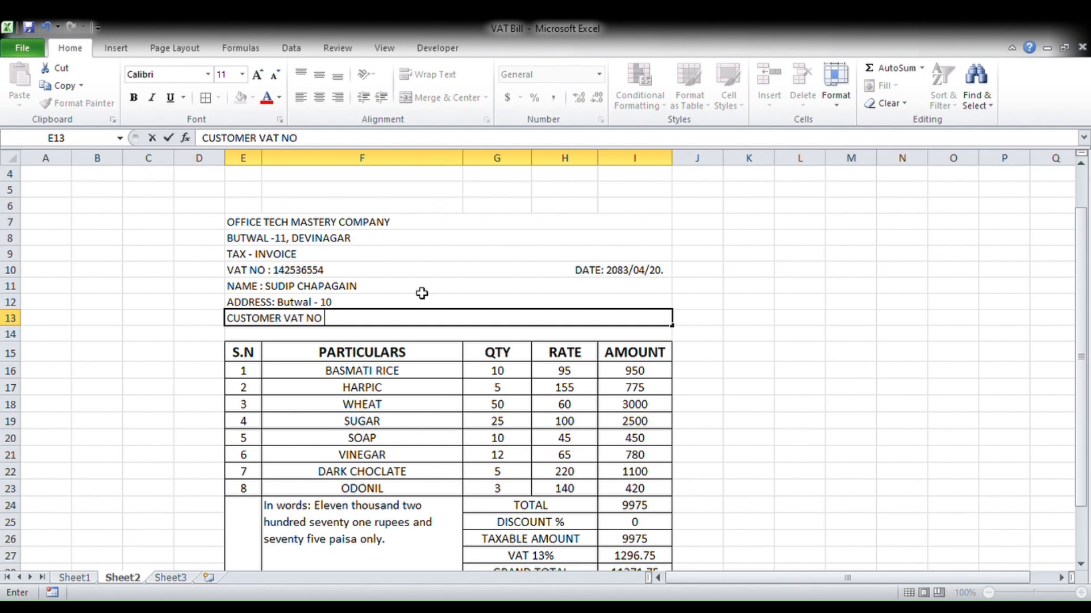
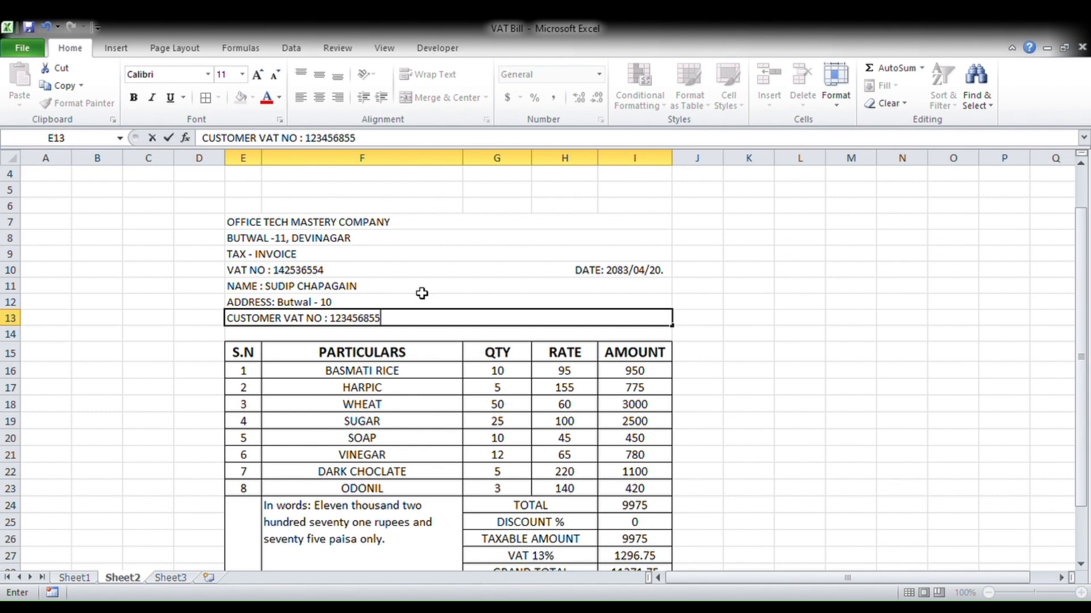
{"action": "key", "text": "Return"}
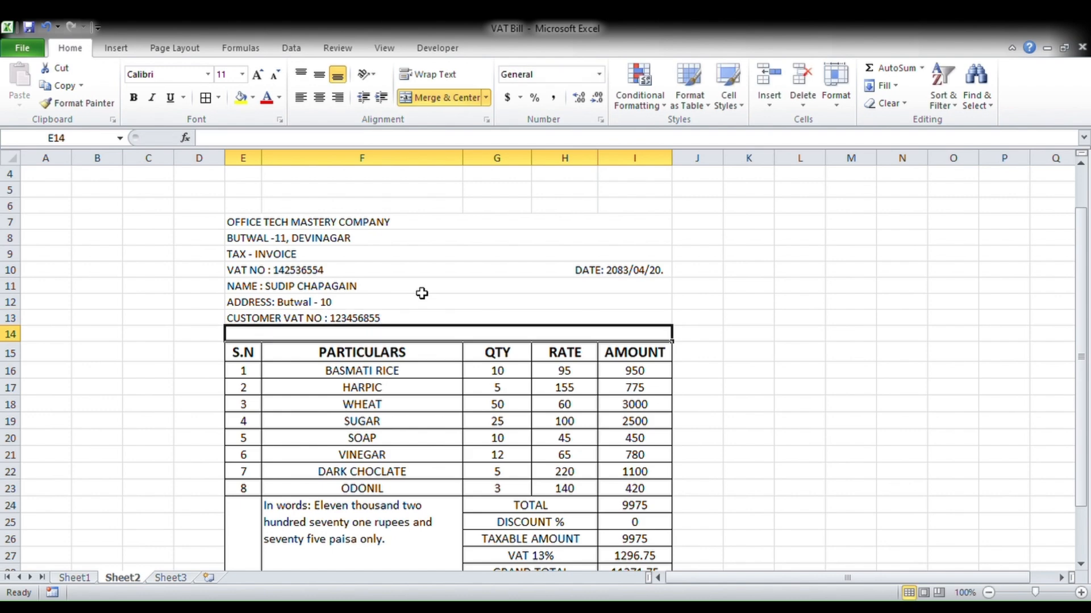
- Type 'MODE OF PAYMENT : CASH CHEQUE CREDIT OTHER' in E14, spacing the options apart
{"action": "type", "text": "MODE OF"}
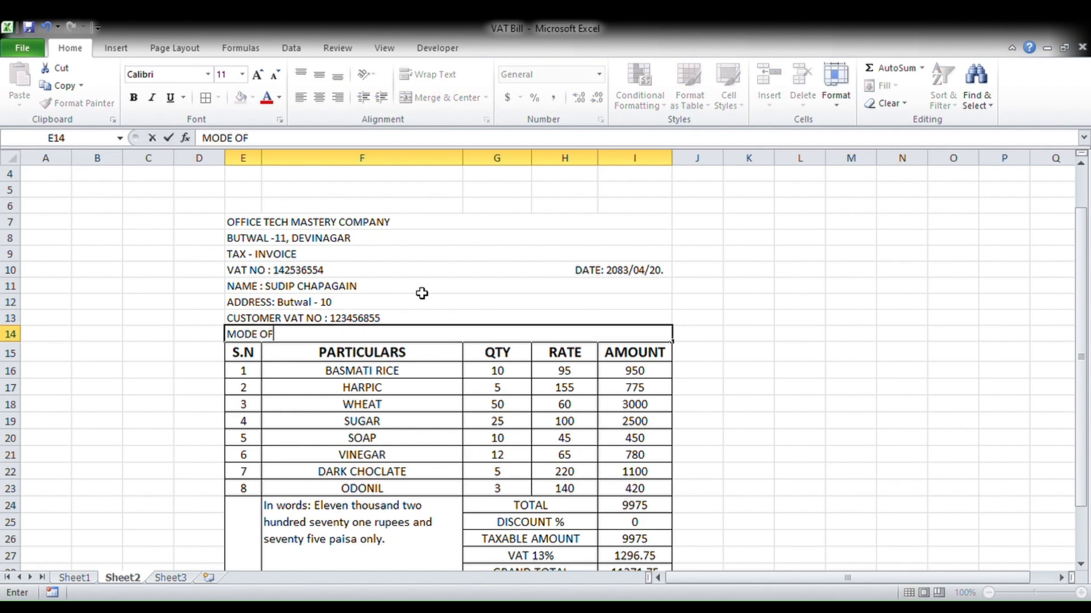
{"action": "type", "text": " PAYMENYT"}
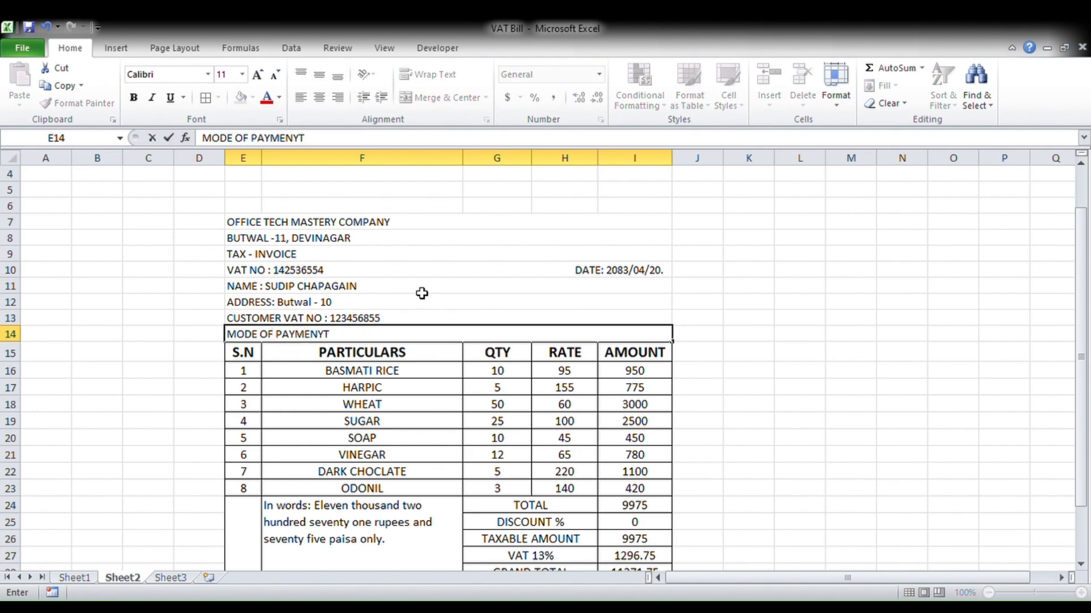
{"action": "key", "text": "BackSpace"}
{"action": "type", "text": "T : CASH"}
{"action": "key", "text": "BackSpace"}
{"action": "key", "text": "BackSpace"}
{"action": "key", "text": "BackSpace"}
{"action": "type", "text": "HEQ"}
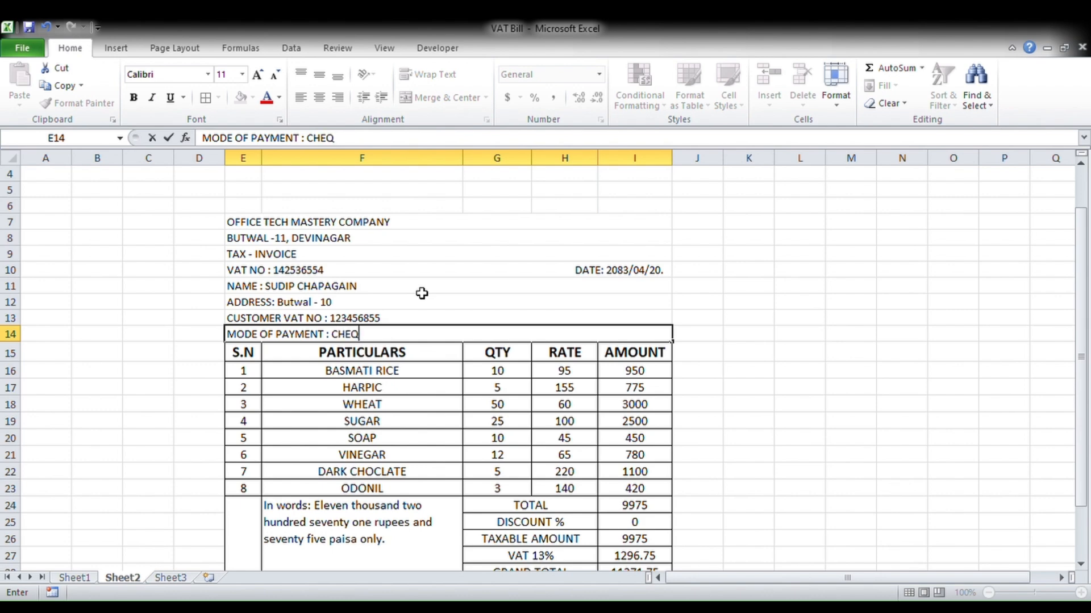
{"action": "type", "text": "UE"}
{"action": "key", "text": "BackSpace"}
{"action": "key", "text": "BackSpace"}
{"action": "key", "text": "BackSpace"}
{"action": "type", "text": "ASH       CHWE"}
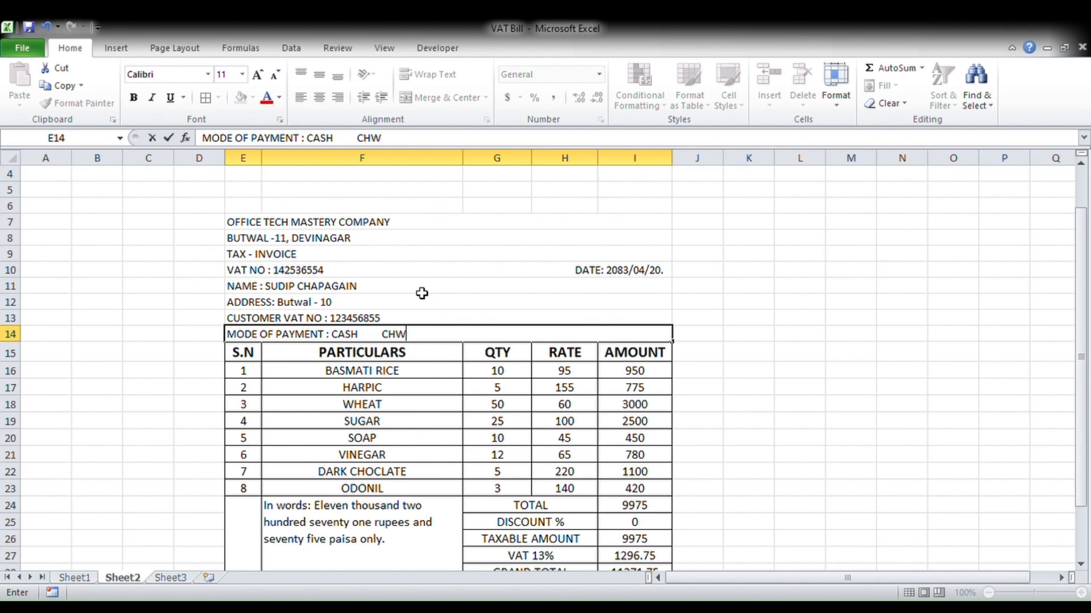
{"action": "key", "text": "BackSpace"}
{"action": "type", "text": "EQUE      CREDIT"}
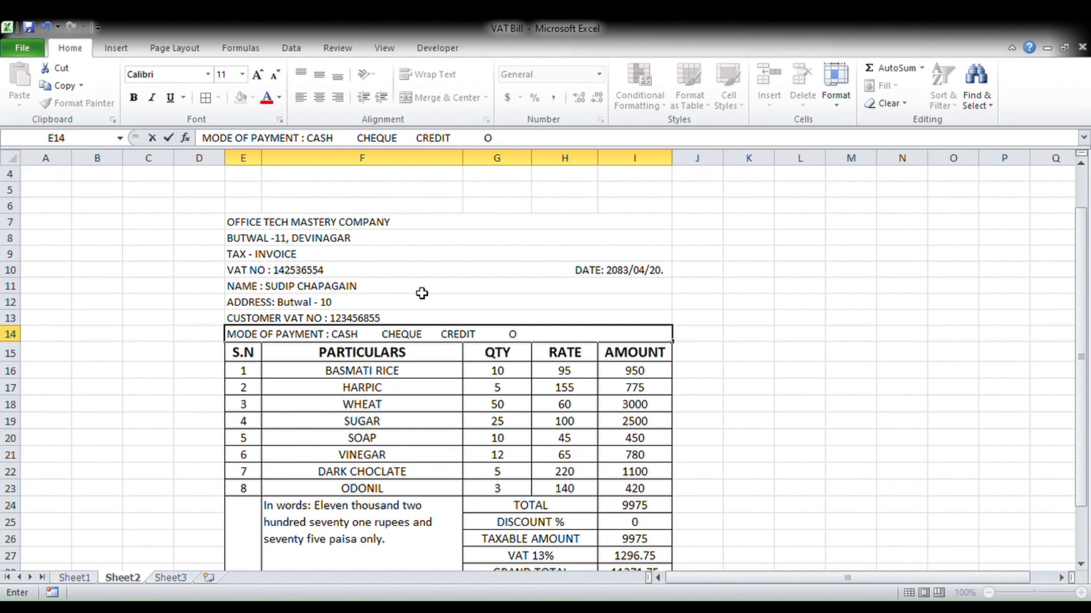
{"action": "type", "text": "OTHER"}
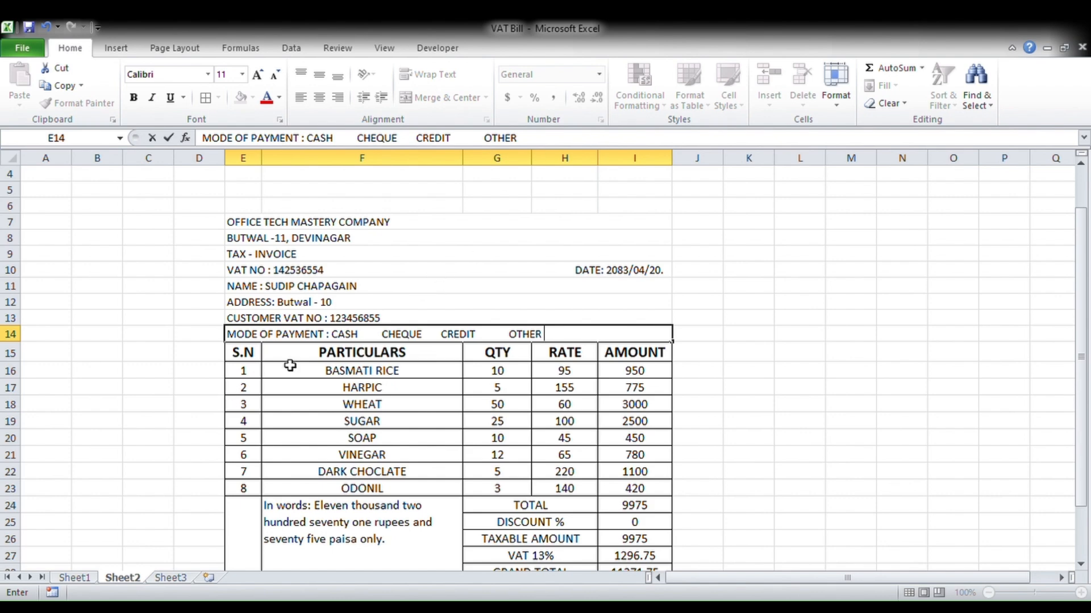
{"action": "left_click", "coordinate": [447, 335]}
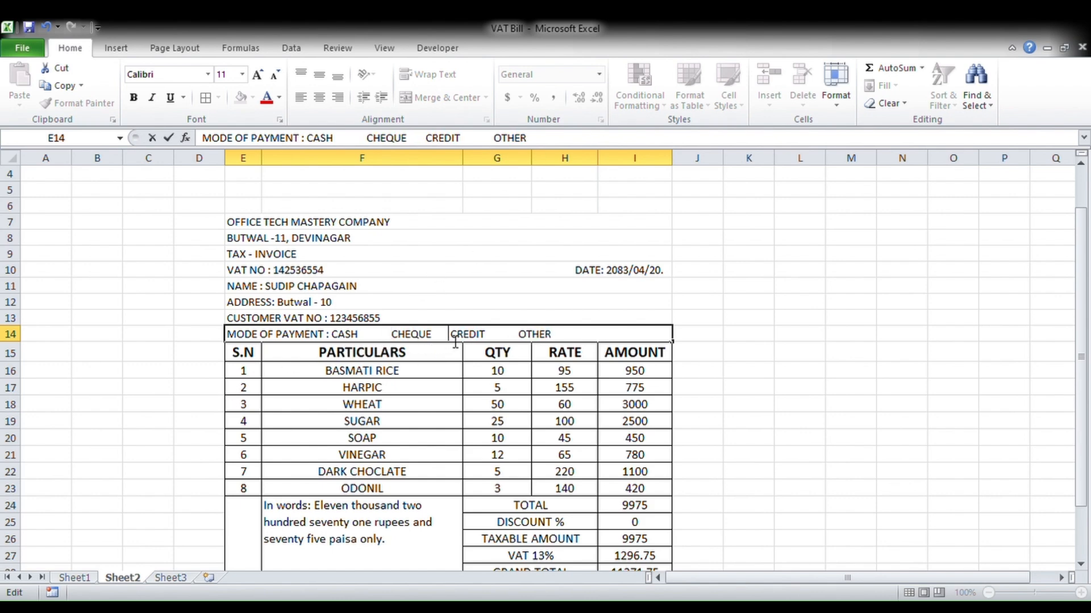
{"action": "left_click", "coordinate": [527, 338]}
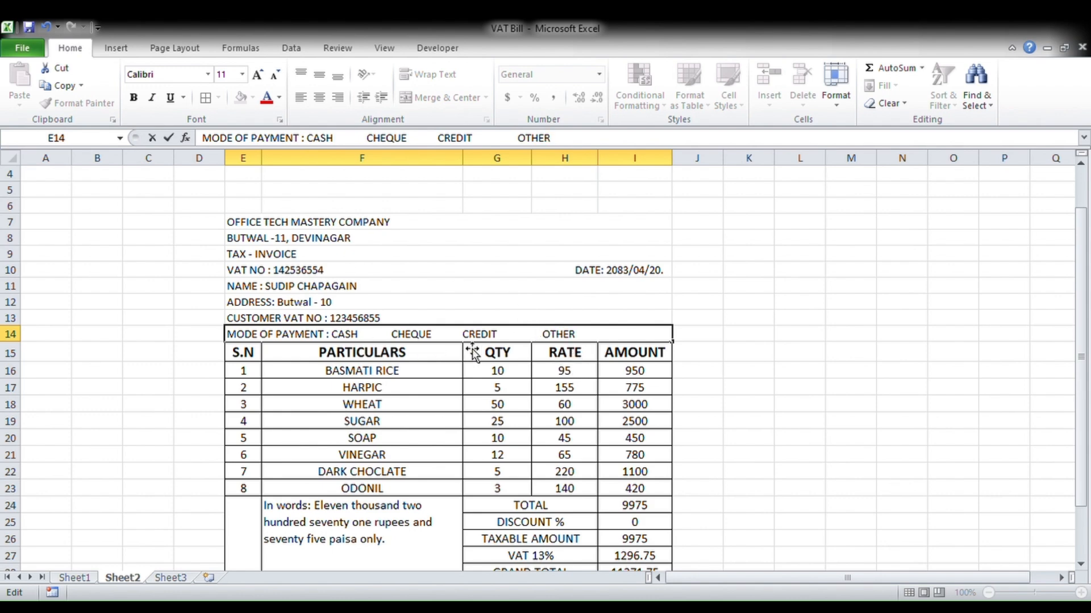
- Draw a Check Box form control right after CASH in row 14 and delete its label
{"action": "left_click", "coordinate": [444, 50]}
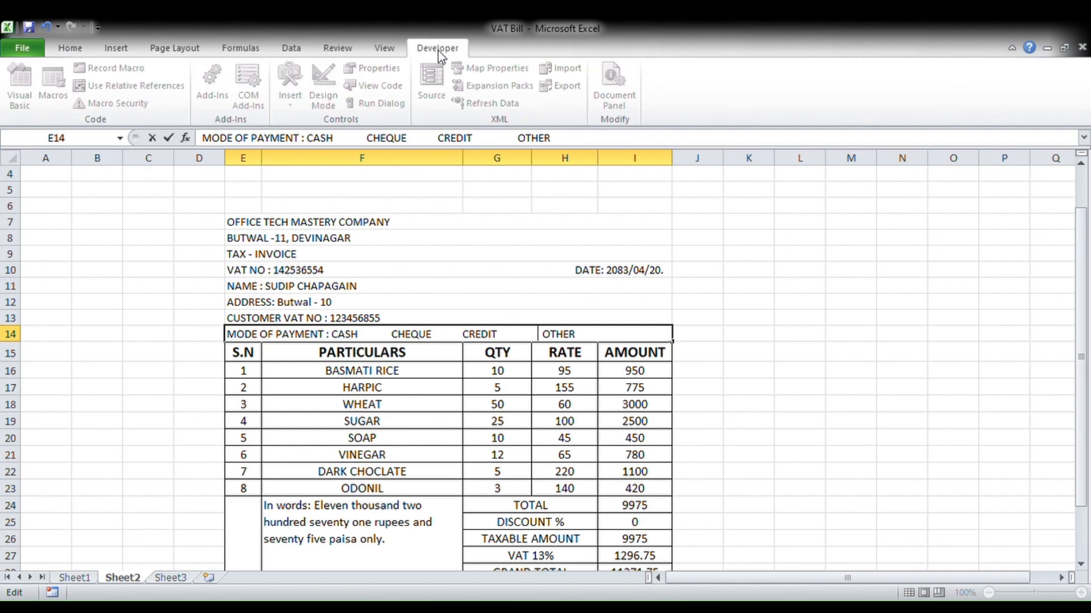
{"action": "left_click", "coordinate": [447, 268]}
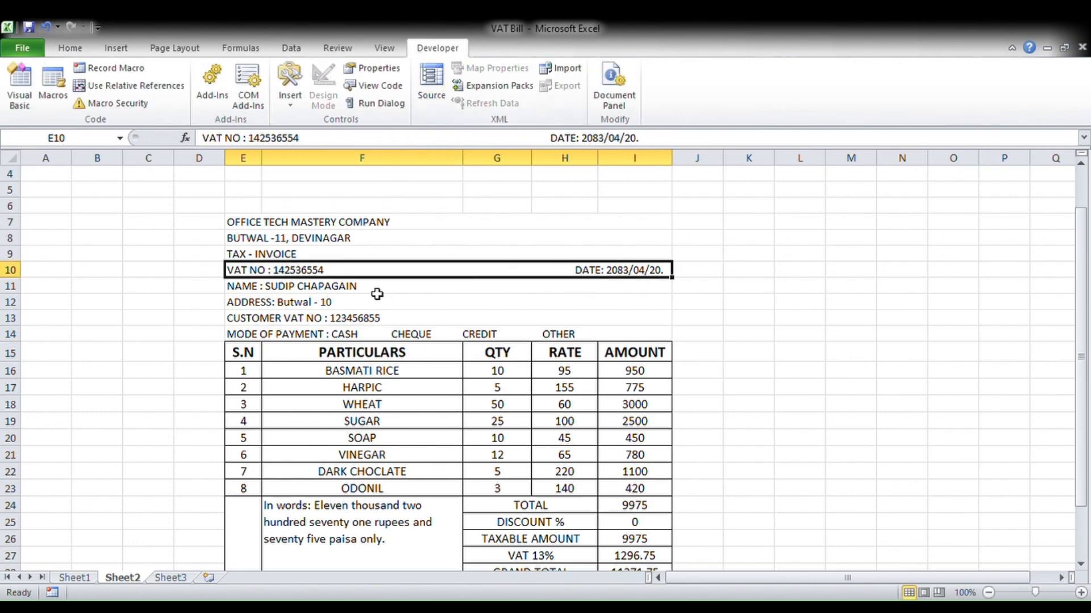
{"action": "left_click", "coordinate": [363, 339]}
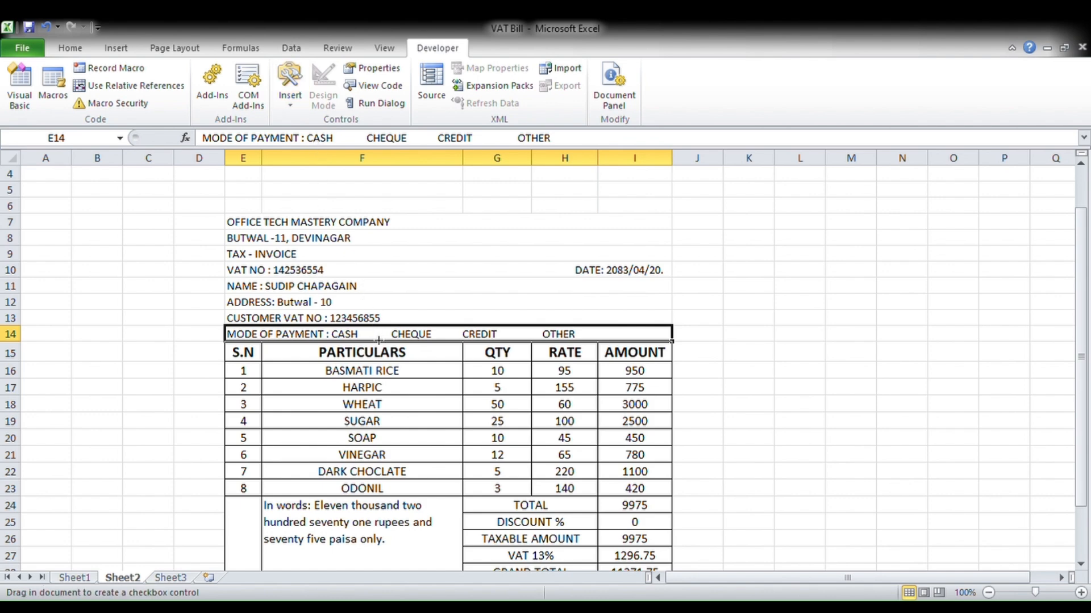
{"action": "left_click_drag", "start_coordinate": [379, 340], "coordinate": [382, 349]}
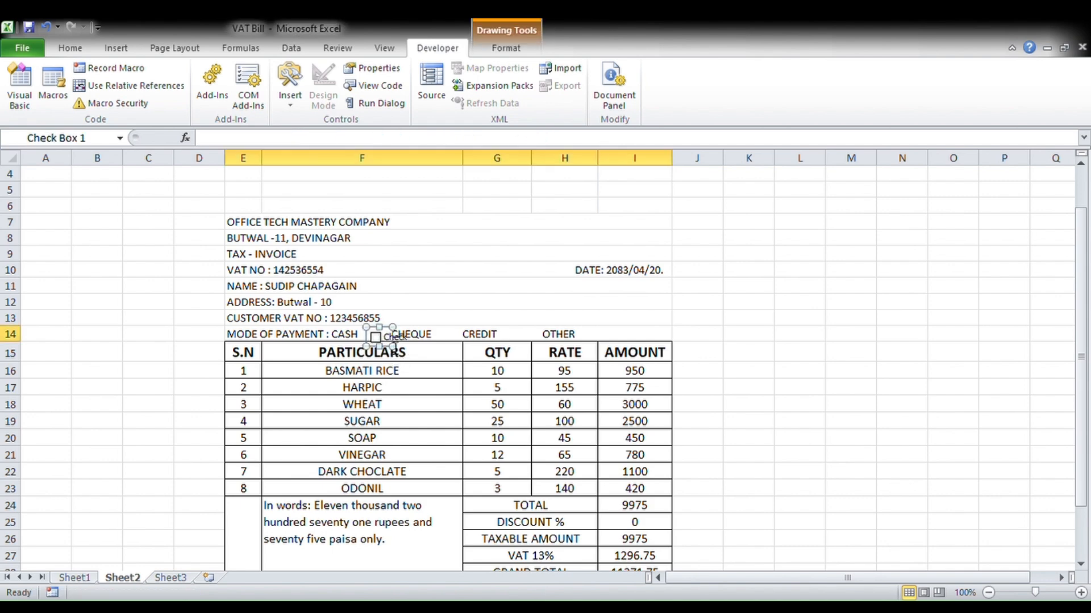
{"action": "left_click", "coordinate": [394, 339]}
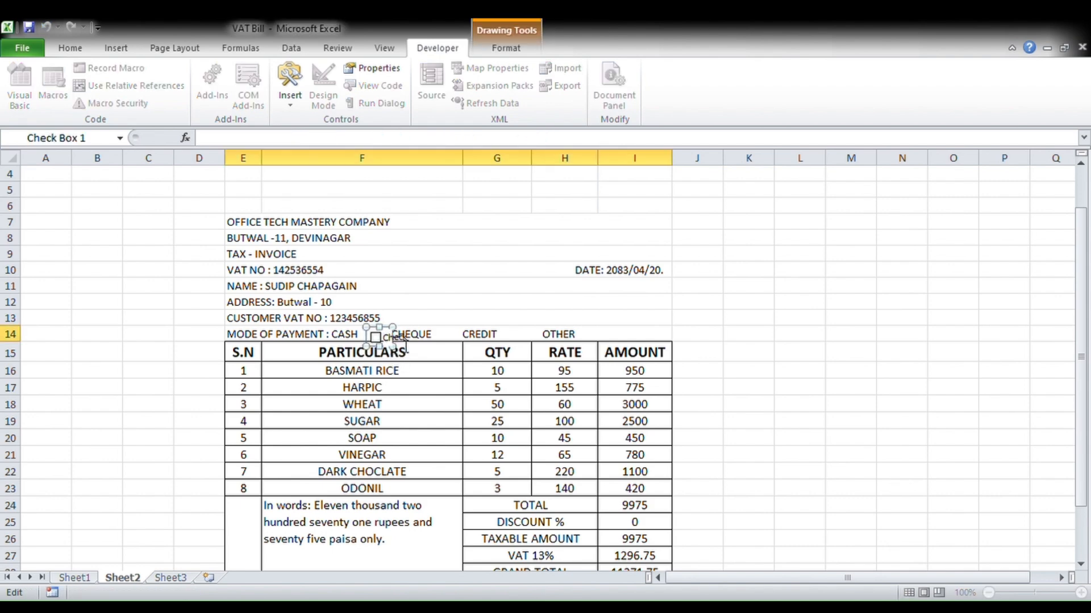
{"action": "key", "text": "Delete"}
{"action": "left_click", "coordinate": [427, 339]}
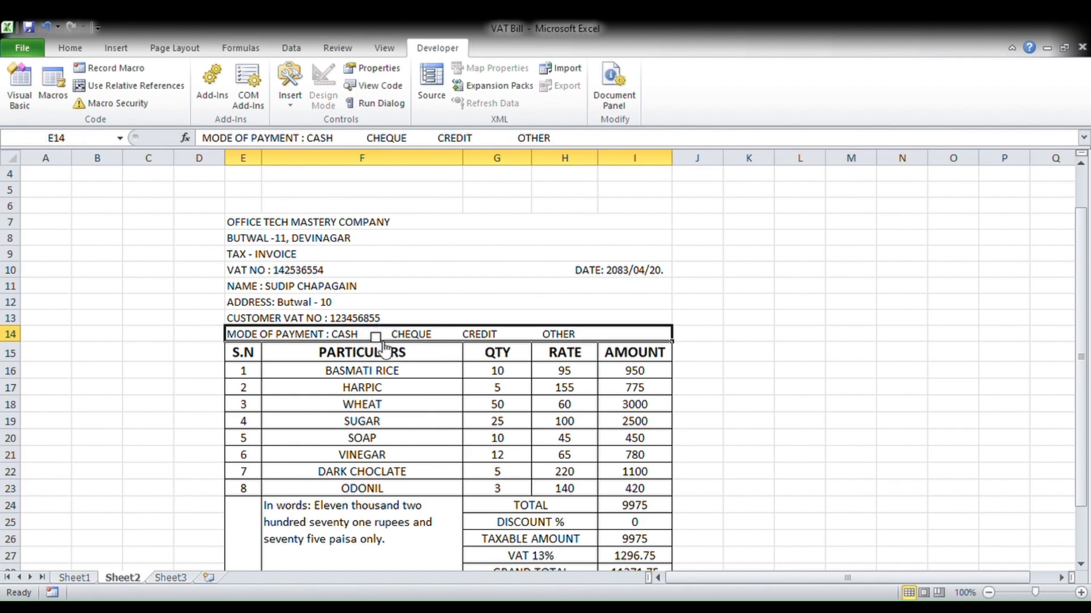
- Nudge the checkbox with the arrow keys until it lines up beside CASH
{"action": "left_click", "coordinate": [380, 341], "text": "ctrl"}
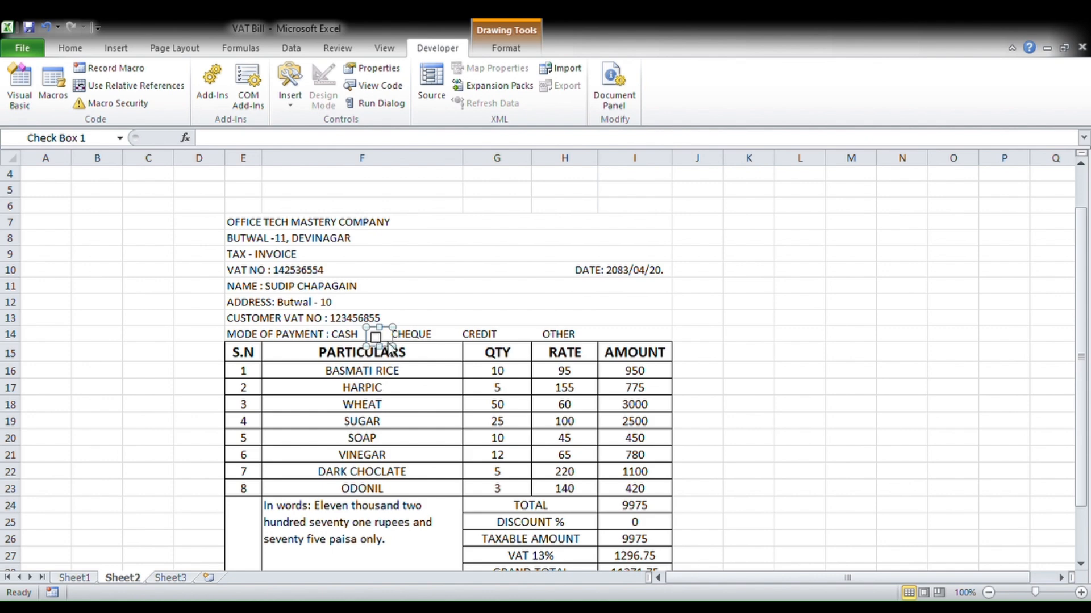
{"action": "key", "text": "Up"}
{"action": "key", "text": "Up"}
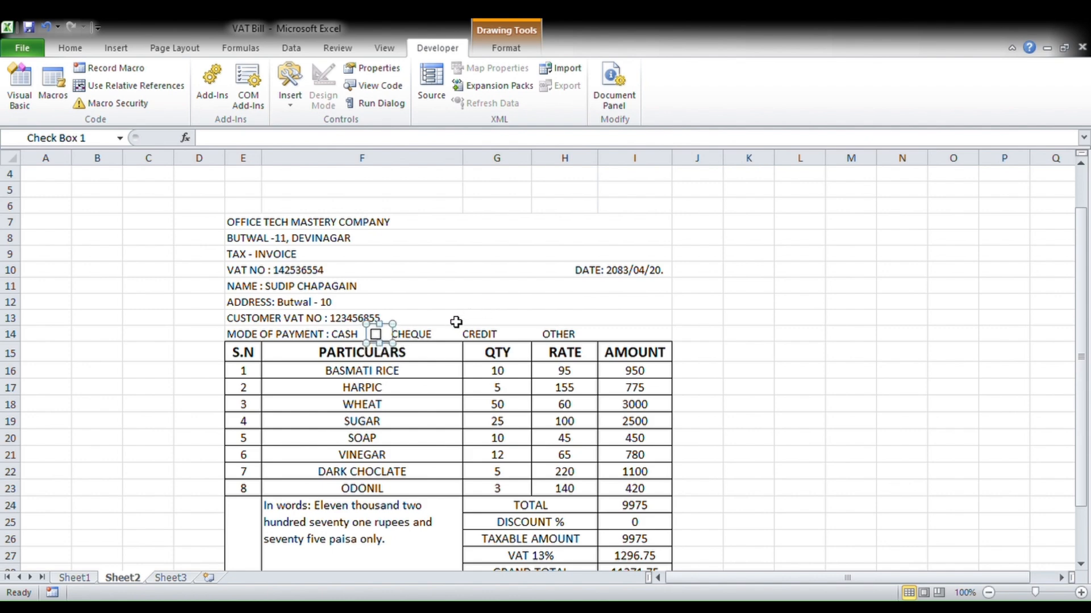
{"action": "key", "text": "Right"}
{"action": "key", "text": "Up"}
{"action": "key", "text": "Left"}
{"action": "key", "text": "Left"}
{"action": "key", "text": "Down"}
{"action": "key", "text": "Down"}
{"action": "key", "text": "Up"}
{"action": "key", "text": "Up"}
{"action": "key", "text": "Right"}
{"action": "key", "text": "Left"}
{"action": "key", "text": "Down"}
{"action": "key", "text": "Up"}
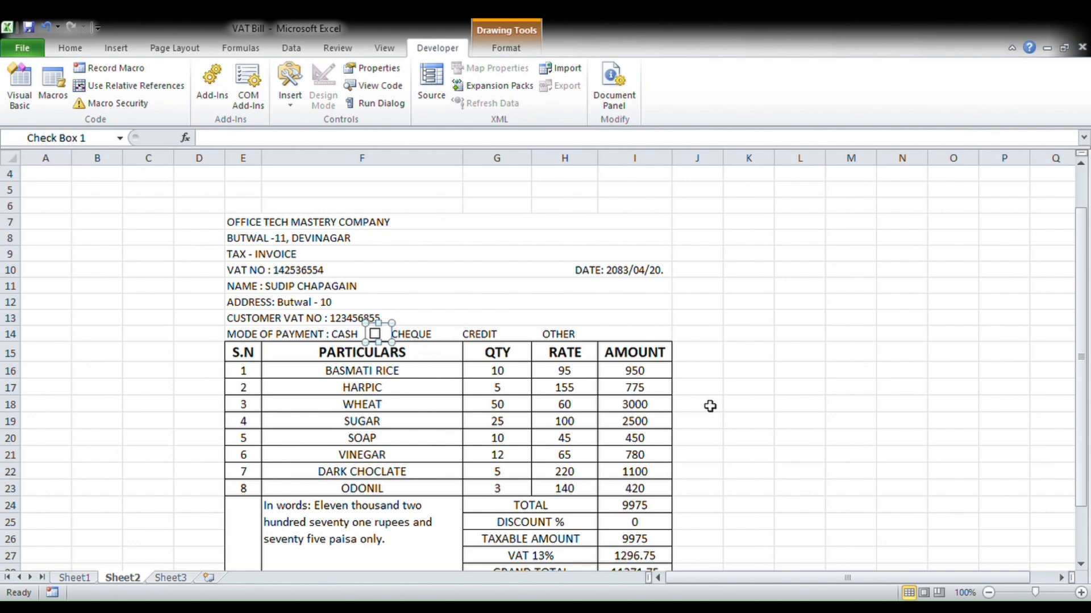
- Duplicate the checkbox with Ctrl+D and place copies beside CHEQUE, CREDIT and OTHER
{"action": "key", "text": "ctrl+d"}
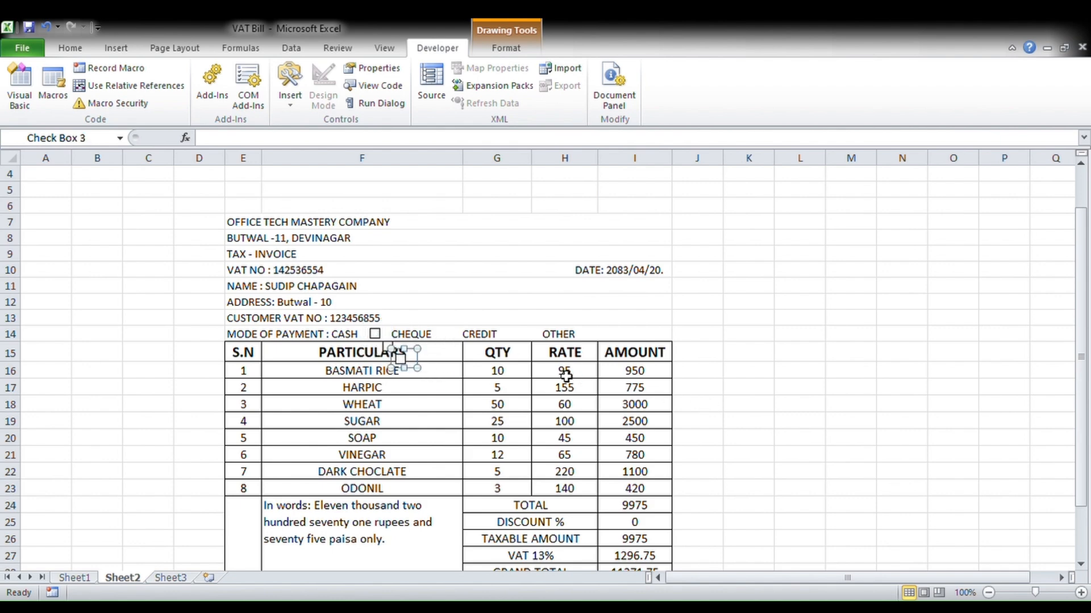
{"action": "key", "text": "ctrl+d"}
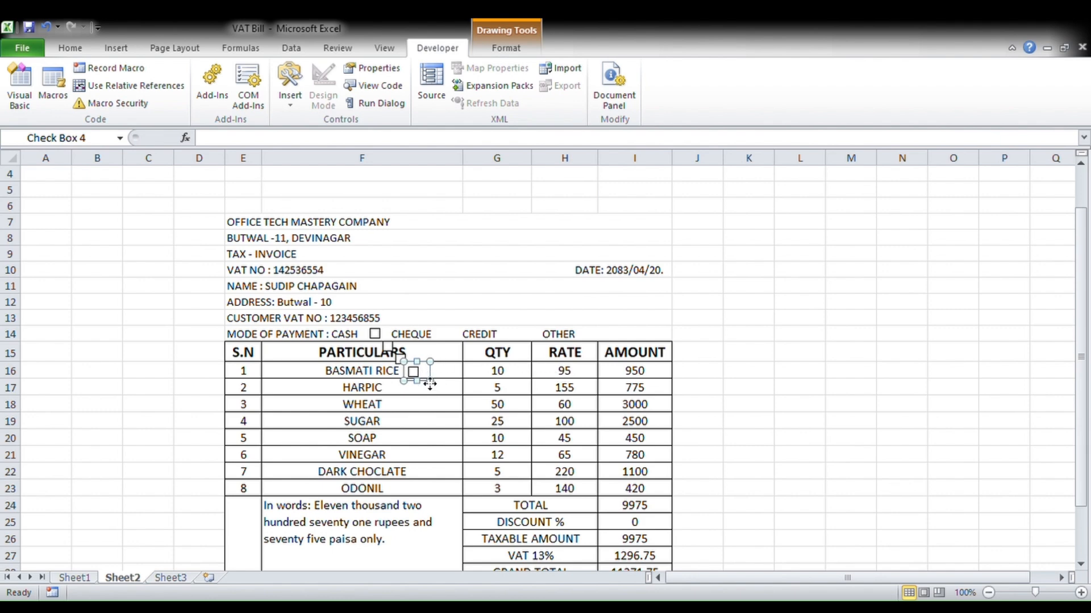
{"action": "left_click_drag", "start_coordinate": [424, 381], "coordinate": [454, 344]}
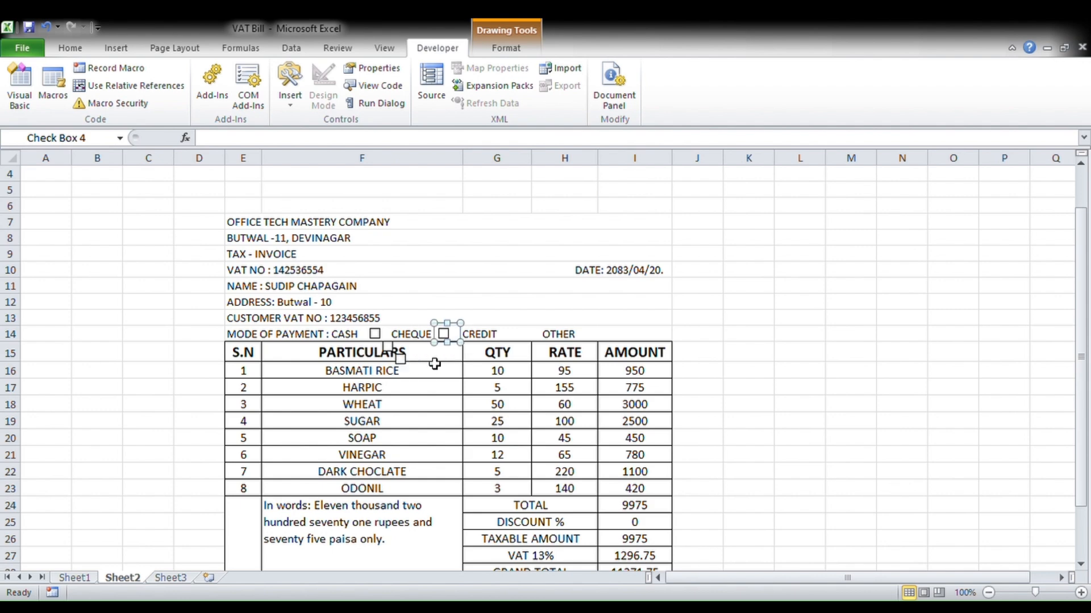
{"action": "left_click", "coordinate": [404, 359]}
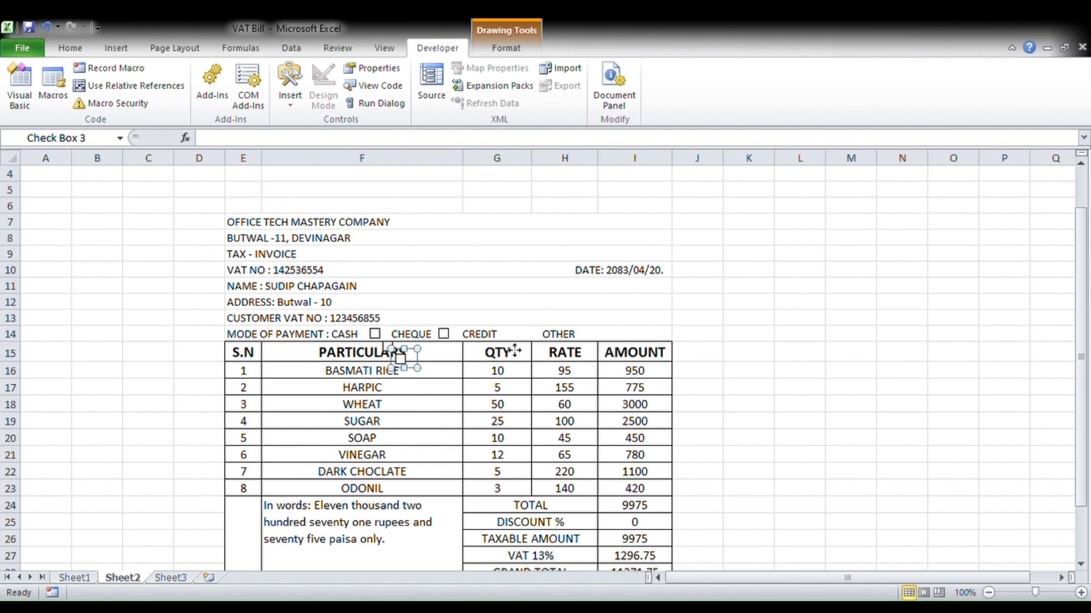
{"action": "left_click_drag", "start_coordinate": [514, 351], "coordinate": [514, 352]}
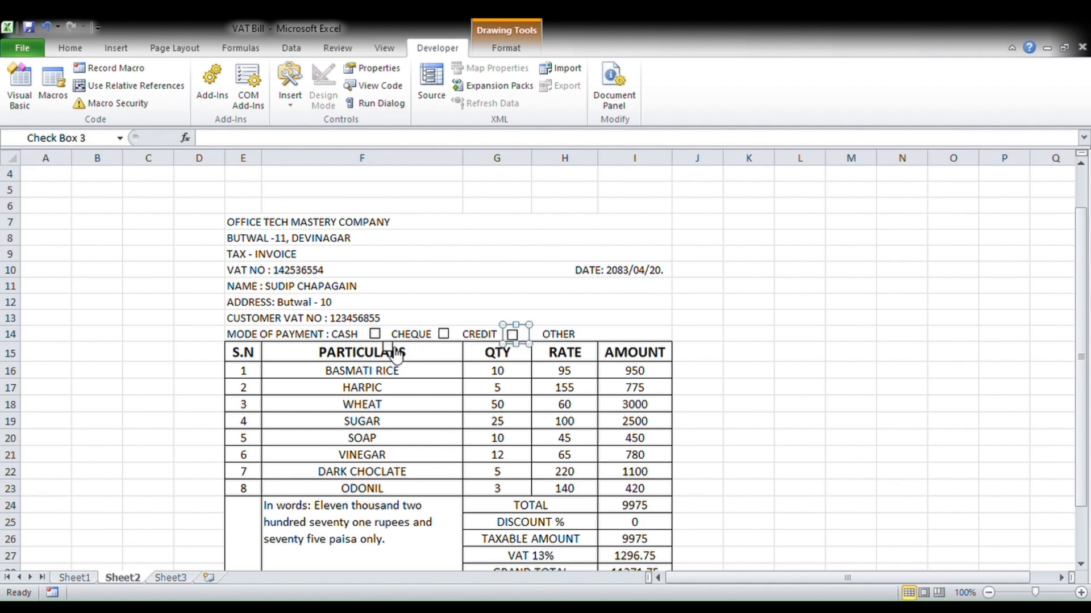
{"action": "left_click", "coordinate": [393, 353]}
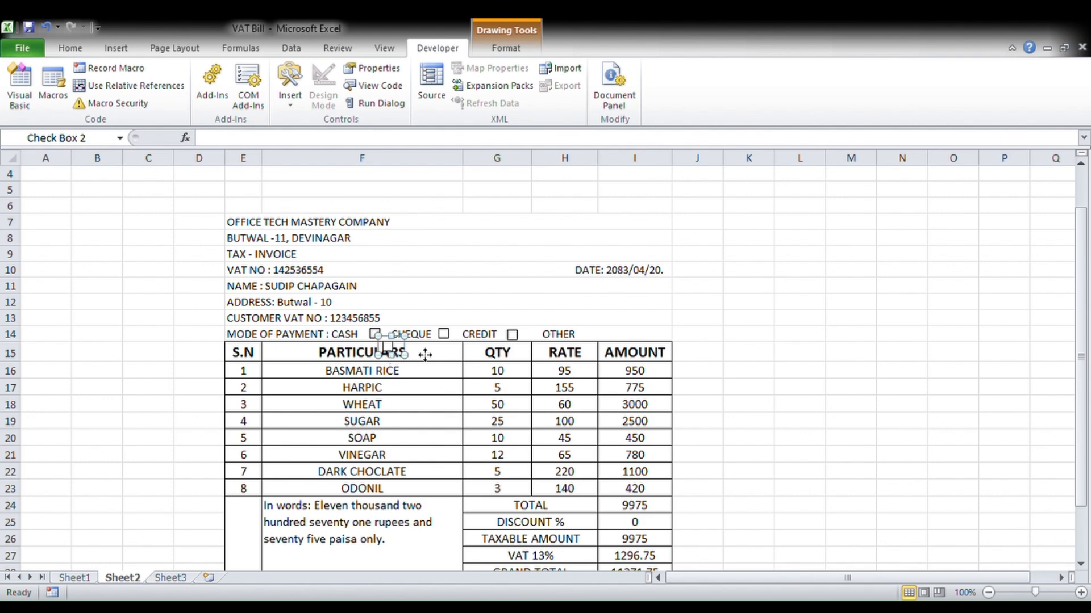
{"action": "left_click_drag", "start_coordinate": [598, 349], "coordinate": [587, 343]}
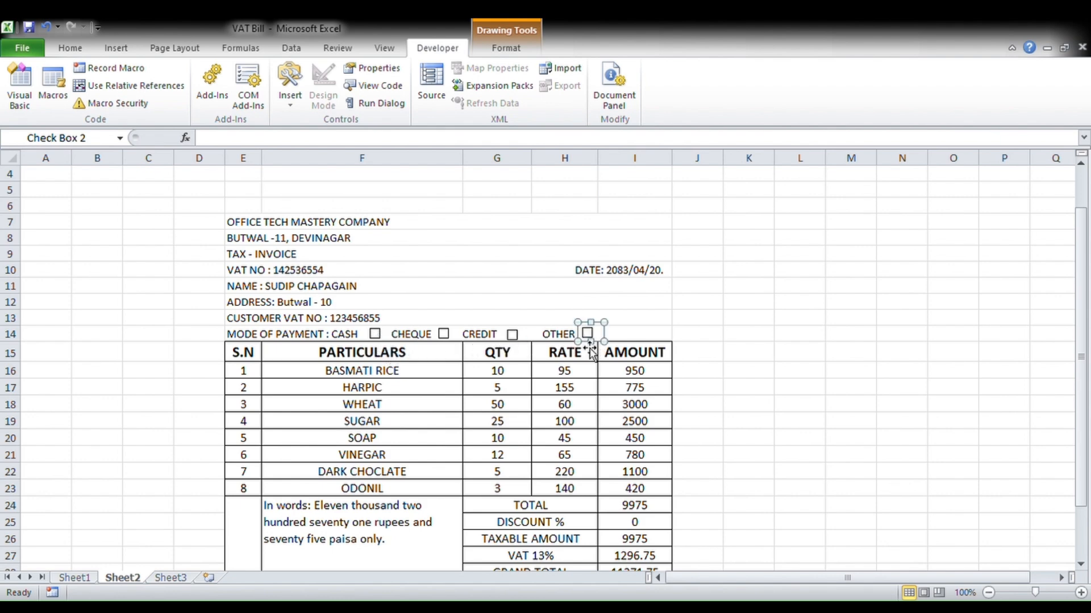
{"action": "left_click", "coordinate": [770, 370]}
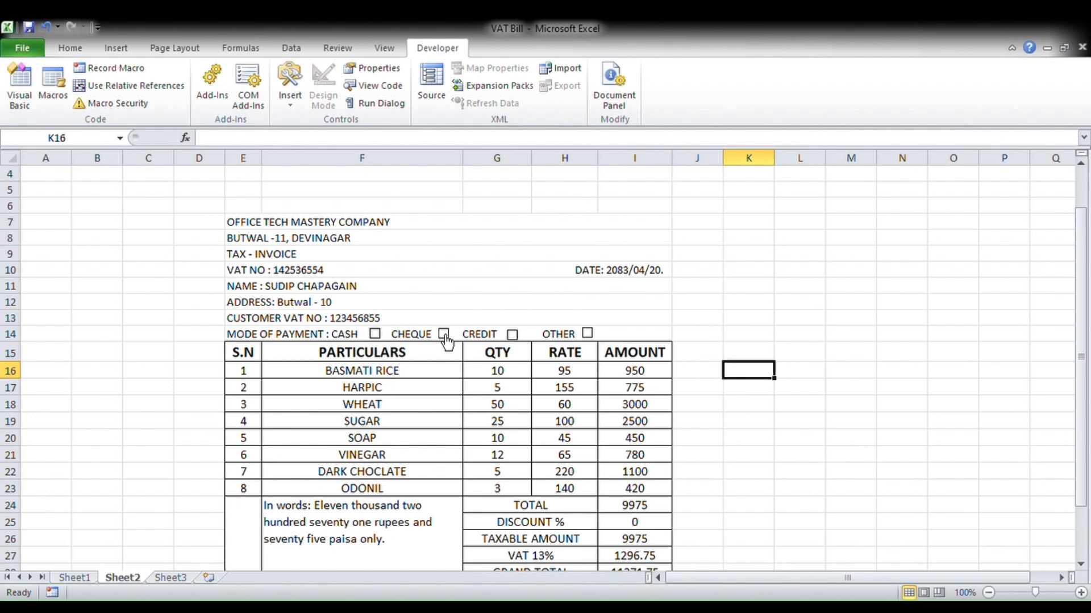
- Toggle the CREDIT and OTHER checkboxes so that only CASH stays ticked
{"action": "left_click", "coordinate": [513, 335]}
{"action": "left_click", "coordinate": [587, 334]}
{"action": "left_click", "coordinate": [589, 335]}
- Select the three header lines in E7:I9
{"action": "left_click_drag", "start_coordinate": [242, 191], "coordinate": [670, 406]}
{"action": "left_click", "coordinate": [809, 322]}
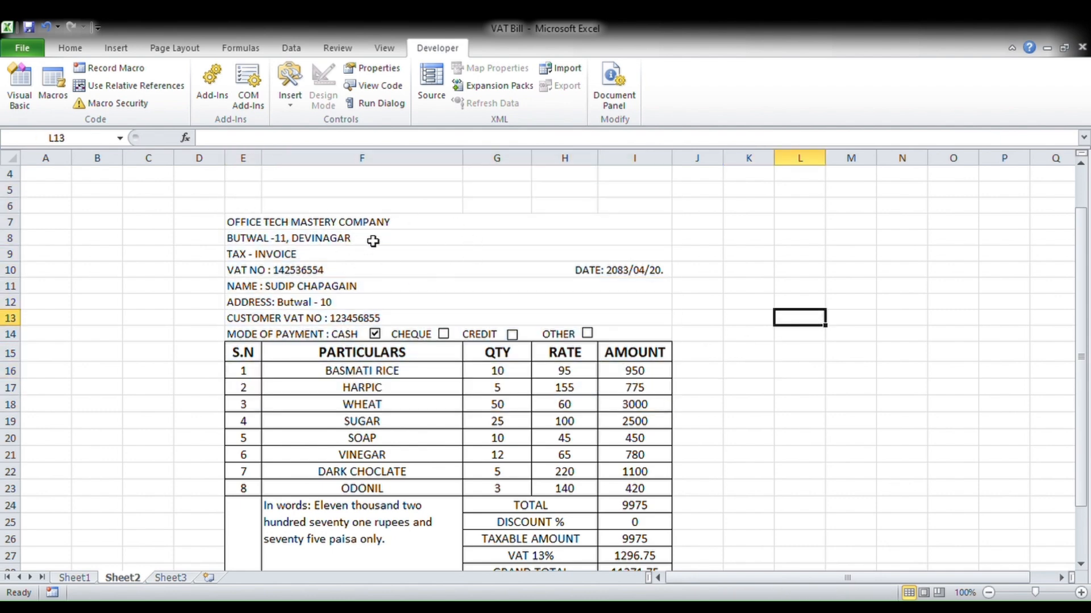
{"action": "left_click_drag", "start_coordinate": [282, 226], "coordinate": [295, 255]}
- Centre the header lines and set the company name in E7 to enlarged Arial Black
{"action": "left_click", "coordinate": [69, 48]}
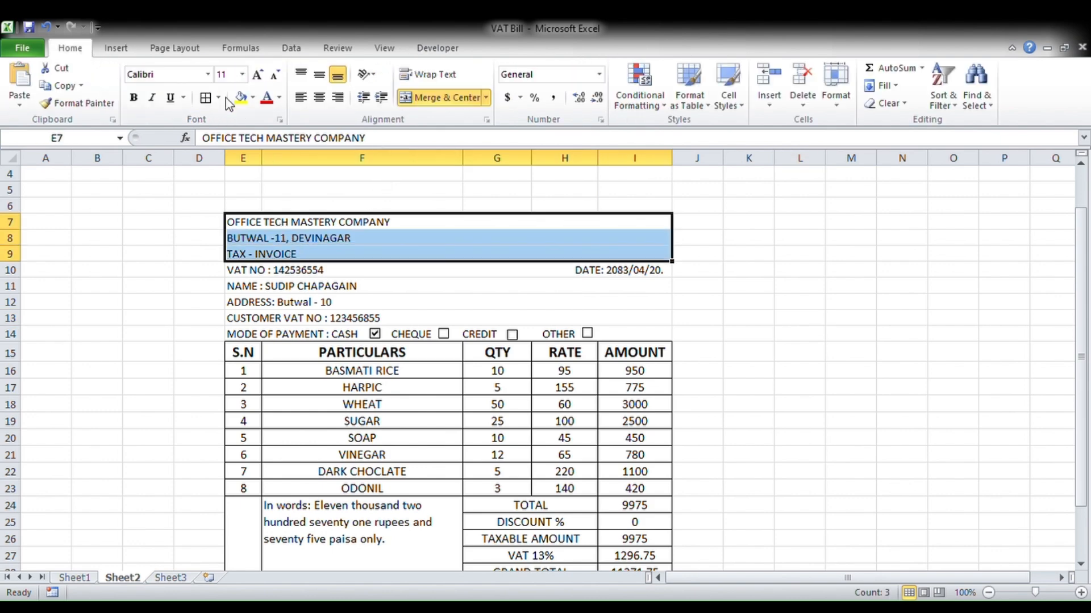
{"action": "left_click", "coordinate": [320, 100]}
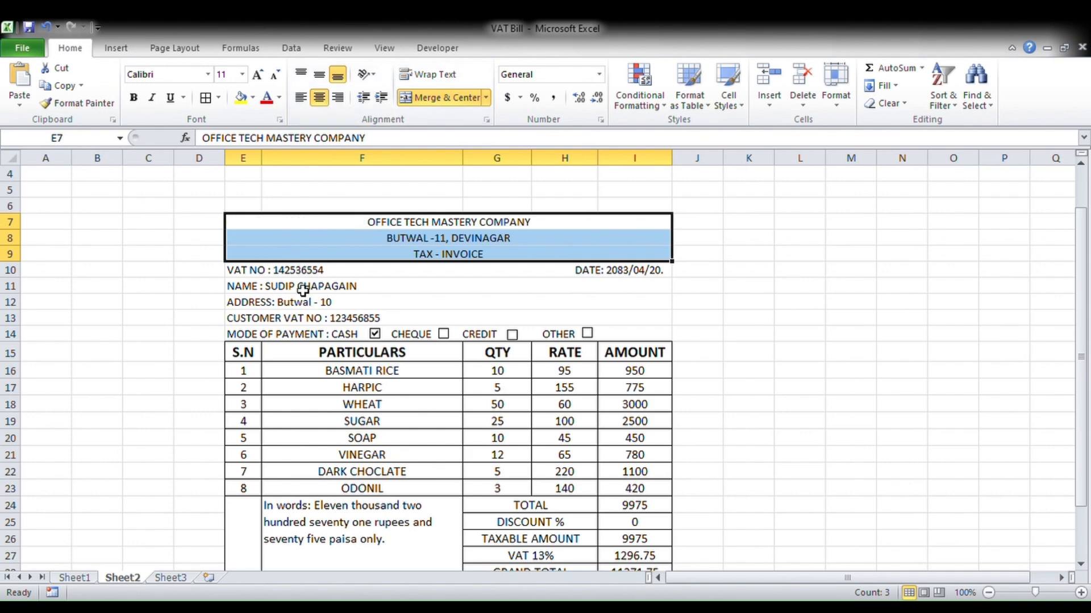
{"action": "left_click", "coordinate": [430, 226]}
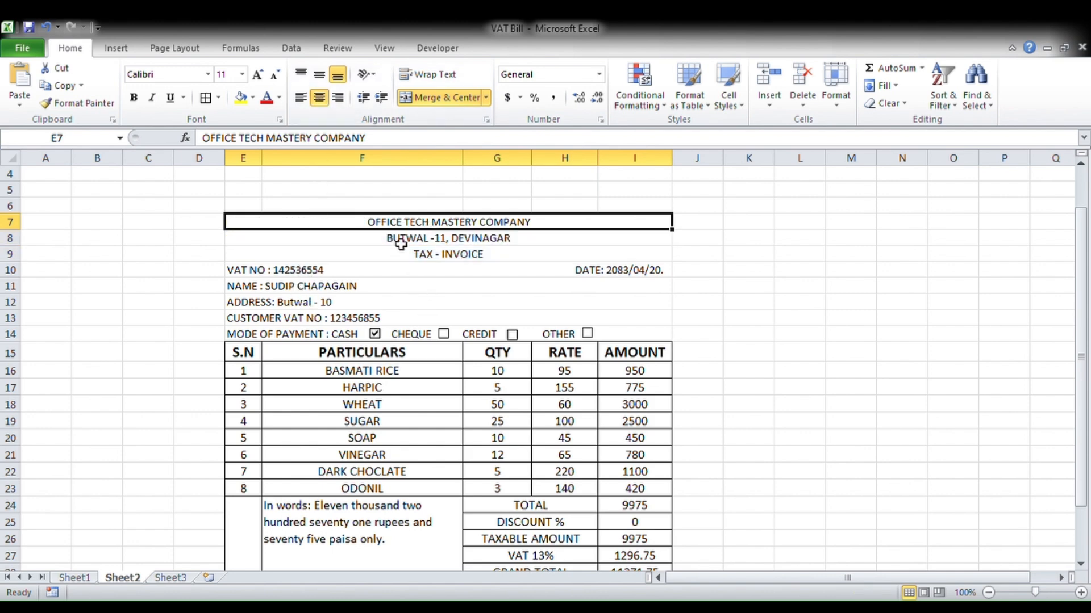
{"action": "left_click", "coordinate": [183, 79]}
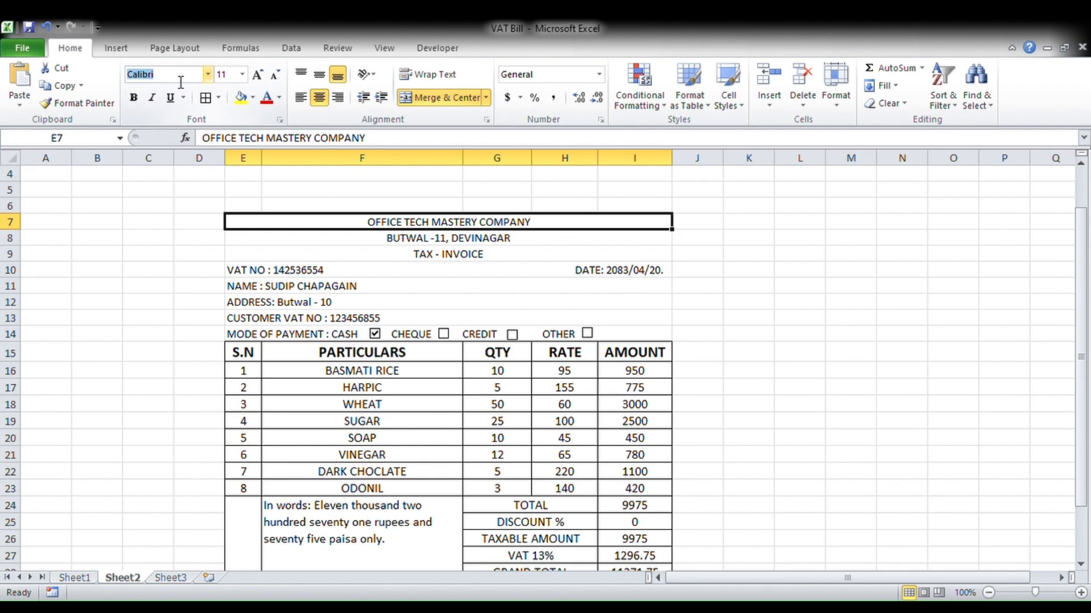
{"action": "type", "text": "Arial Black"}
{"action": "key", "text": "Return"}
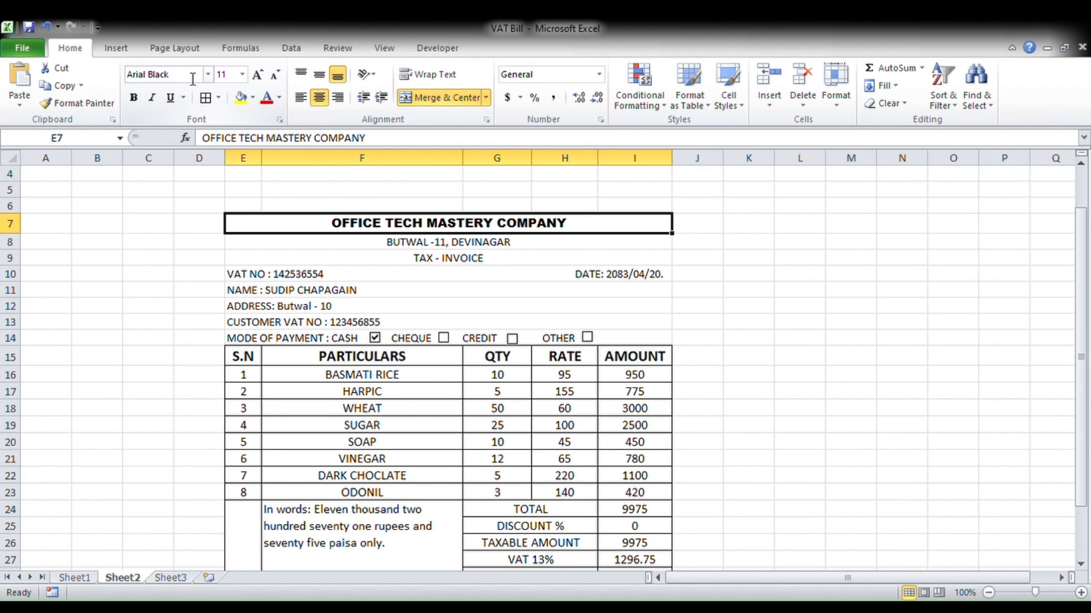
{"action": "left_click", "coordinate": [258, 74]}
{"action": "left_click", "coordinate": [258, 74]}
{"action": "left_click", "coordinate": [259, 74]}
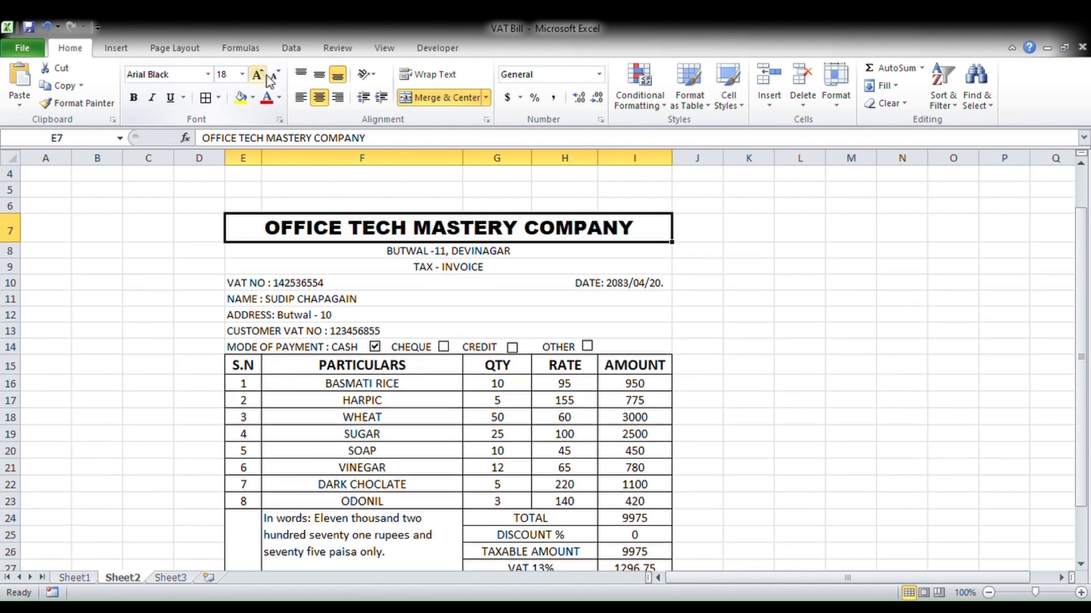
{"action": "left_click", "coordinate": [274, 76]}
- Make rows 8–14 bold, undoing the accidental font size increase
{"action": "left_click_drag", "start_coordinate": [433, 250], "coordinate": [432, 340]}
{"action": "left_click", "coordinate": [259, 74]}
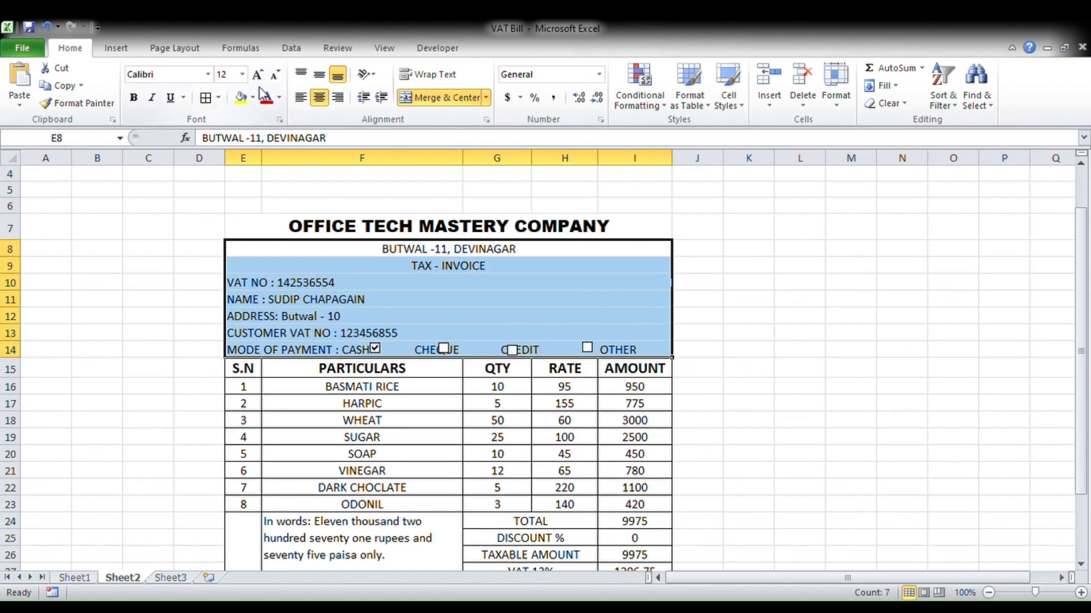
{"action": "left_click", "coordinate": [134, 98]}
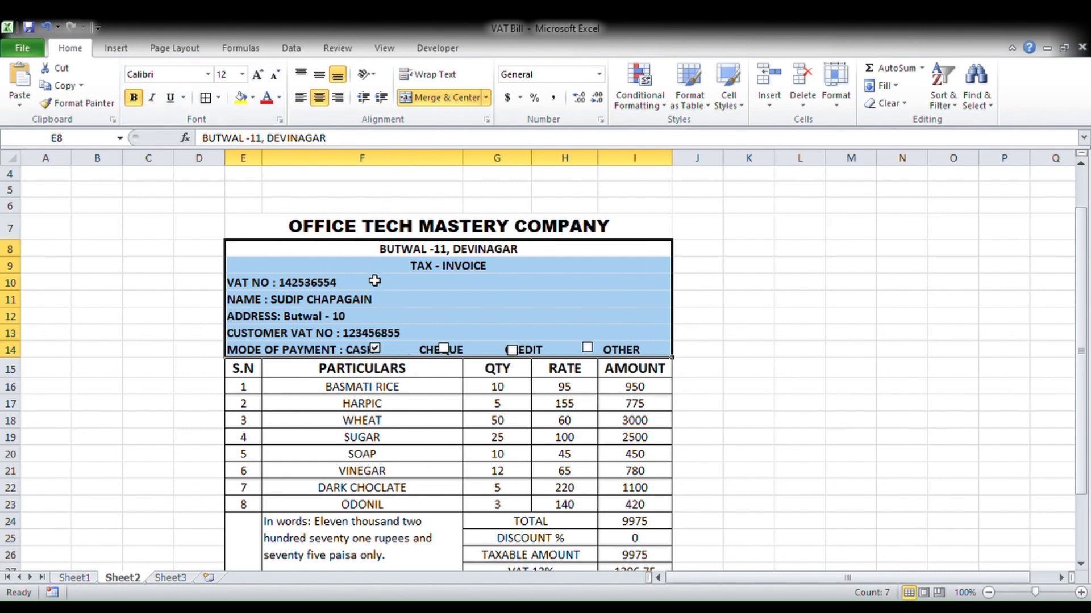
{"action": "key", "text": "ctrl+z"}
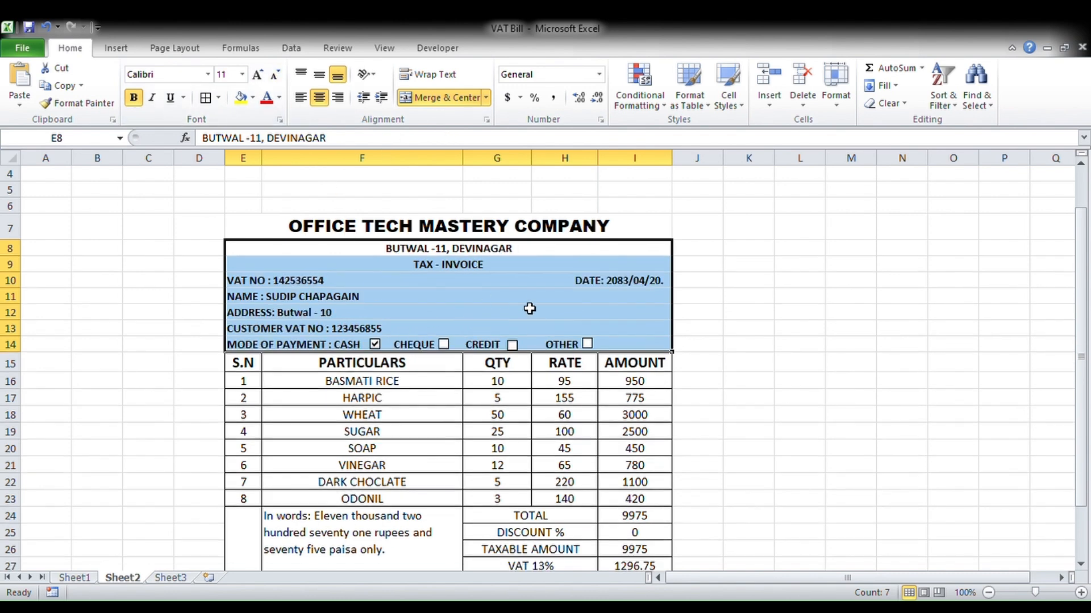
{"action": "left_click", "coordinate": [756, 301]}
{"action": "scroll", "coordinate": [468, 272], "scroll_direction": "up", "scroll_amount": 1, "text": "ctrl"}
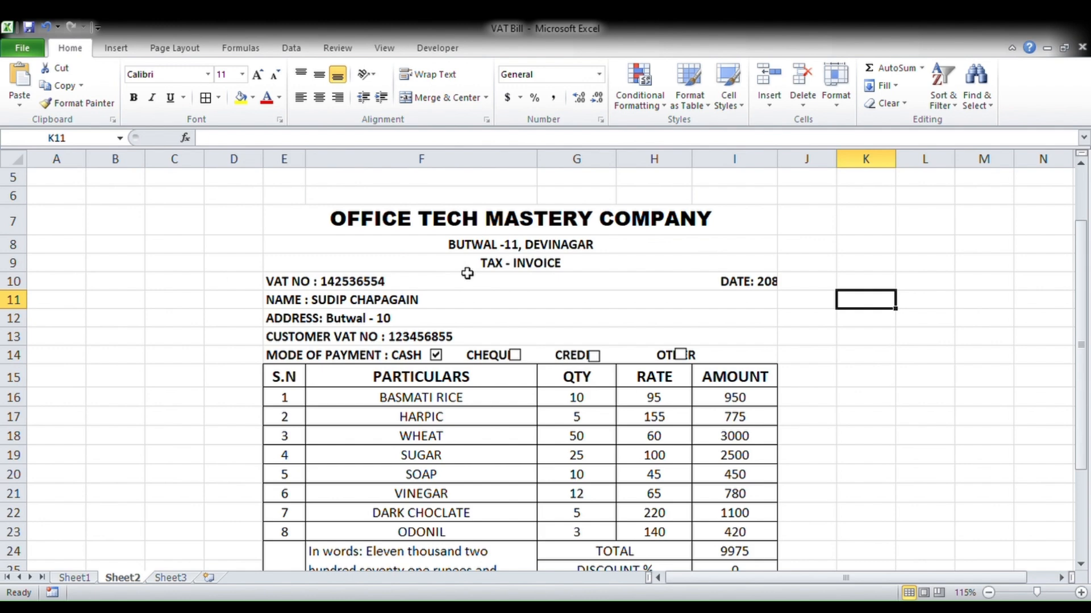
{"action": "scroll", "coordinate": [614, 292], "scroll_direction": "down", "scroll_amount": 1, "text": "ctrl"}
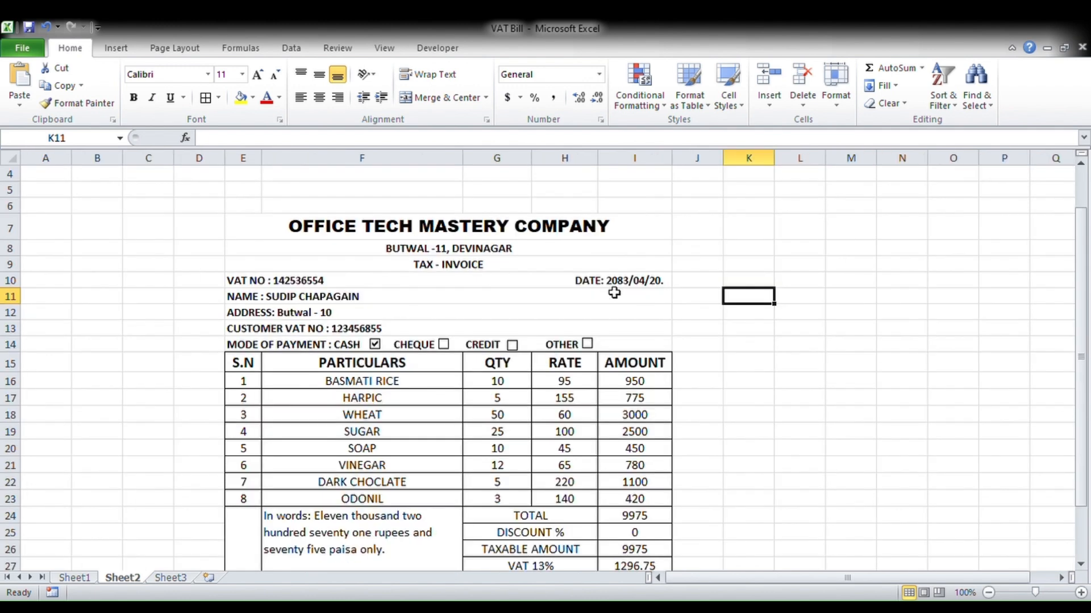
{"action": "scroll", "coordinate": [614, 293], "scroll_direction": "up", "scroll_amount": 1}
{"action": "scroll", "coordinate": [614, 292], "scroll_direction": "down", "scroll_amount": 1, "text": "ctrl"}
{"action": "left_click", "coordinate": [729, 333]}
{"action": "scroll", "coordinate": [608, 355], "scroll_direction": "down", "scroll_amount": 1}
{"action": "scroll", "coordinate": [630, 352], "scroll_direction": "down", "scroll_amount": 2}
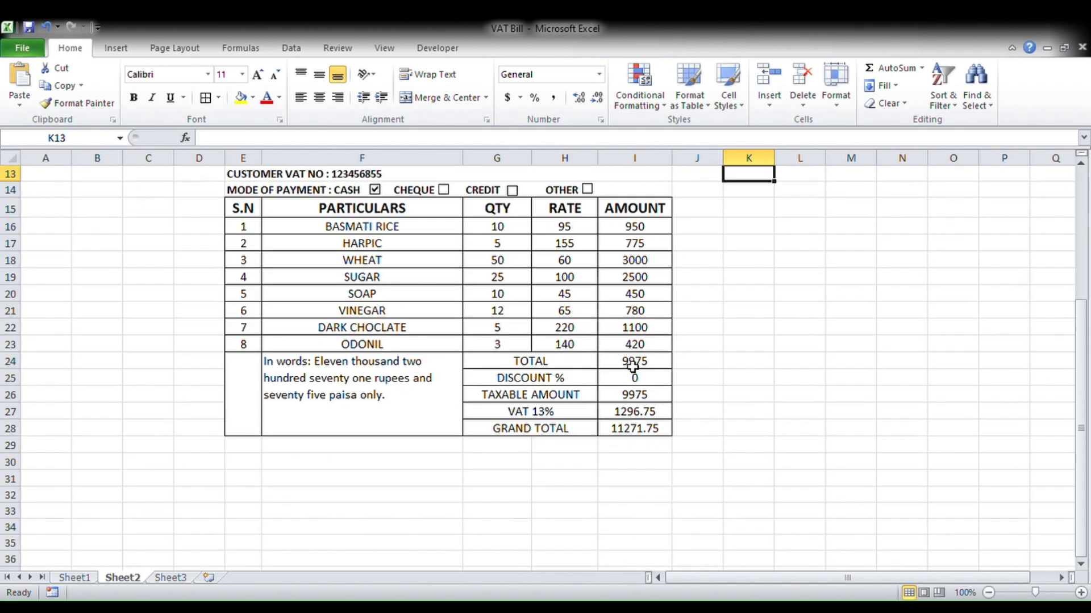
{"action": "scroll", "coordinate": [426, 364], "scroll_direction": "up", "scroll_amount": 3}
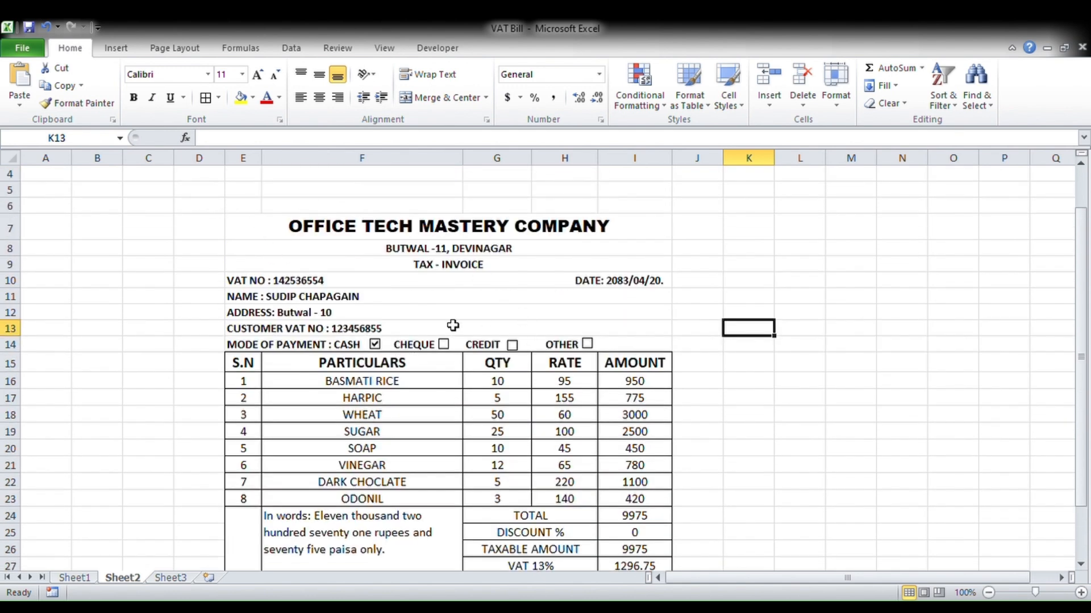
{"action": "scroll", "coordinate": [673, 333], "scroll_direction": "down", "scroll_amount": 2}
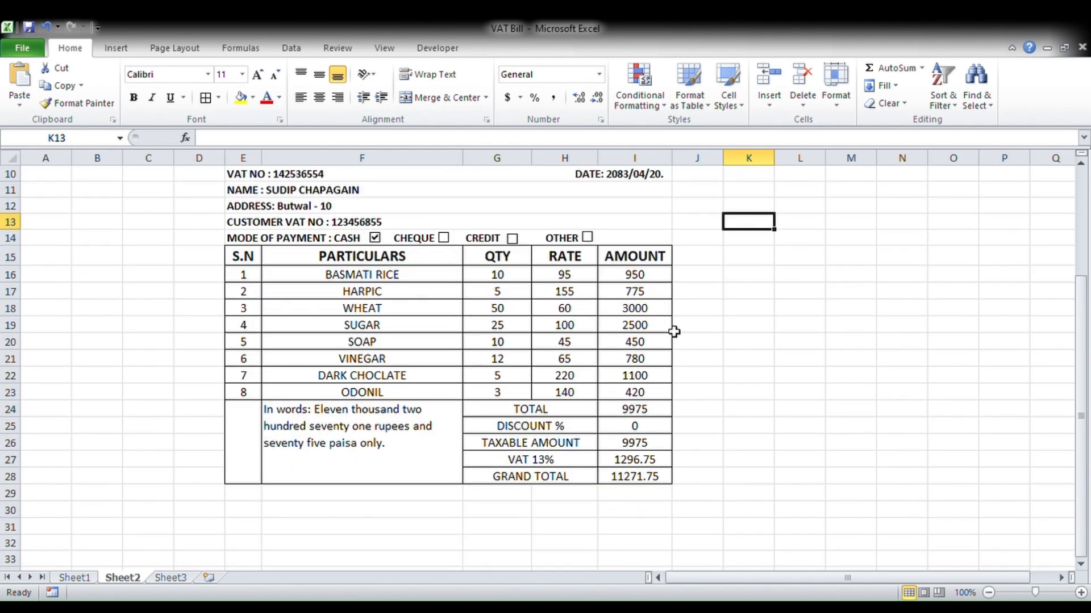
{"action": "scroll", "coordinate": [671, 331], "scroll_direction": "up", "scroll_amount": 2}
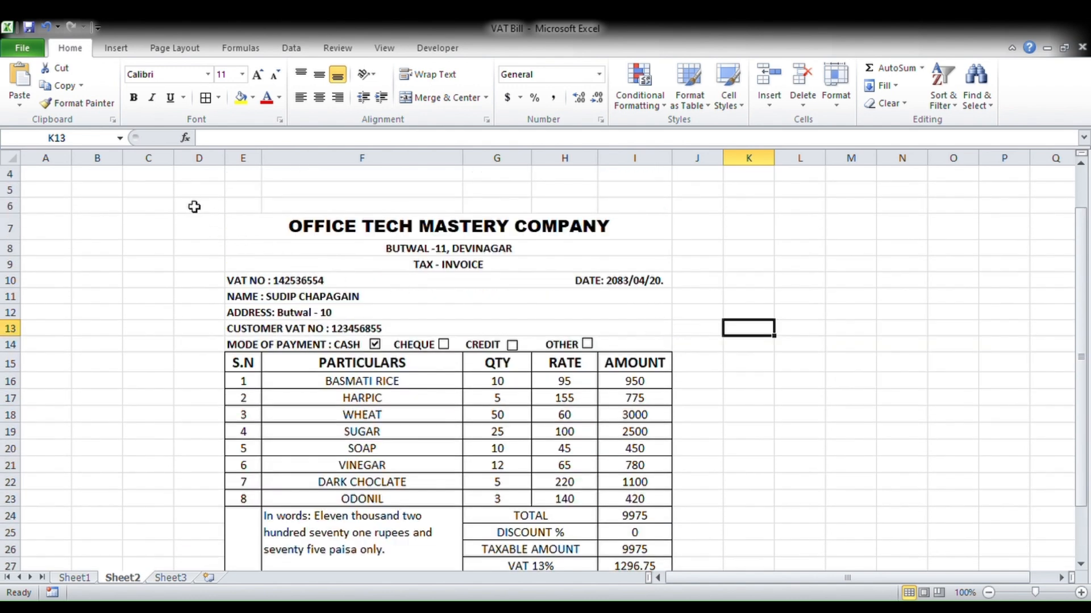
- Fill the invoice block D6:J30 with light blue and give it a thick outer box border
{"action": "left_click_drag", "start_coordinate": [193, 206], "coordinate": [700, 554]}
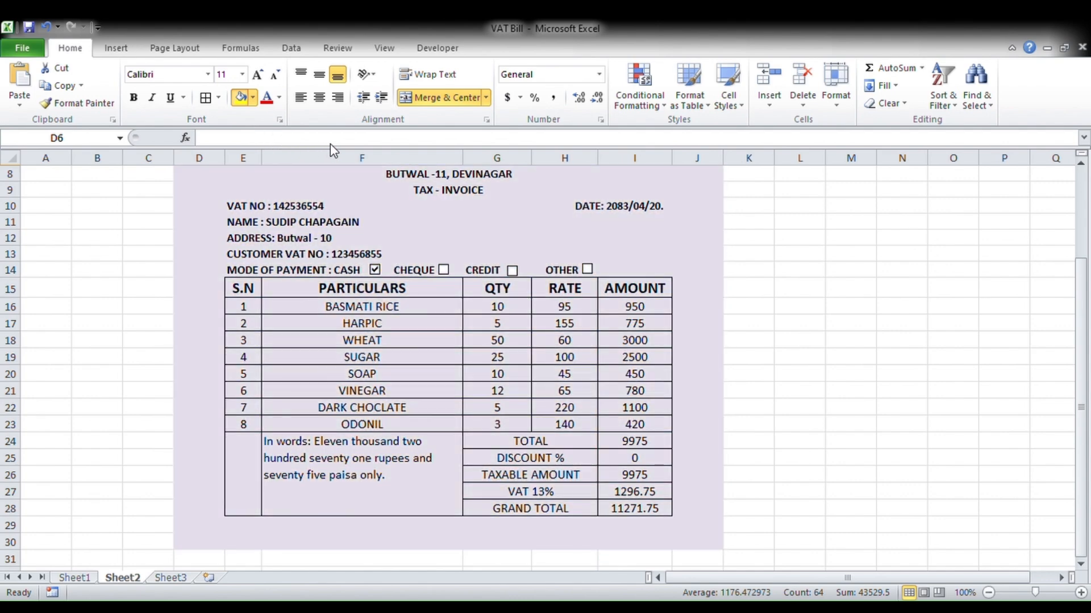
{"action": "left_click", "coordinate": [348, 151]}
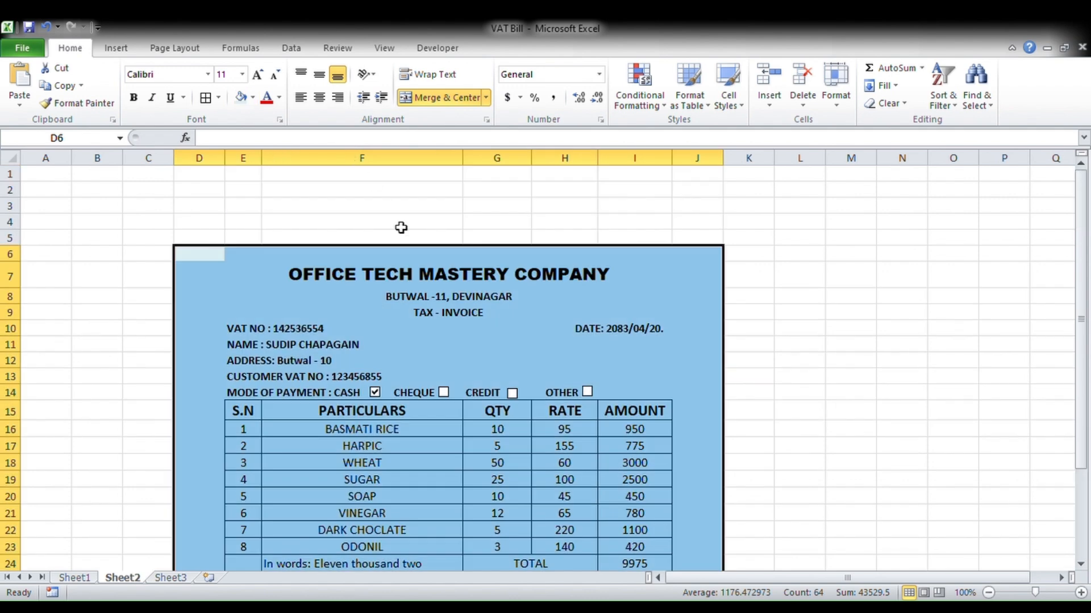
{"action": "scroll", "coordinate": [450, 271], "scroll_direction": "up", "scroll_amount": 2}
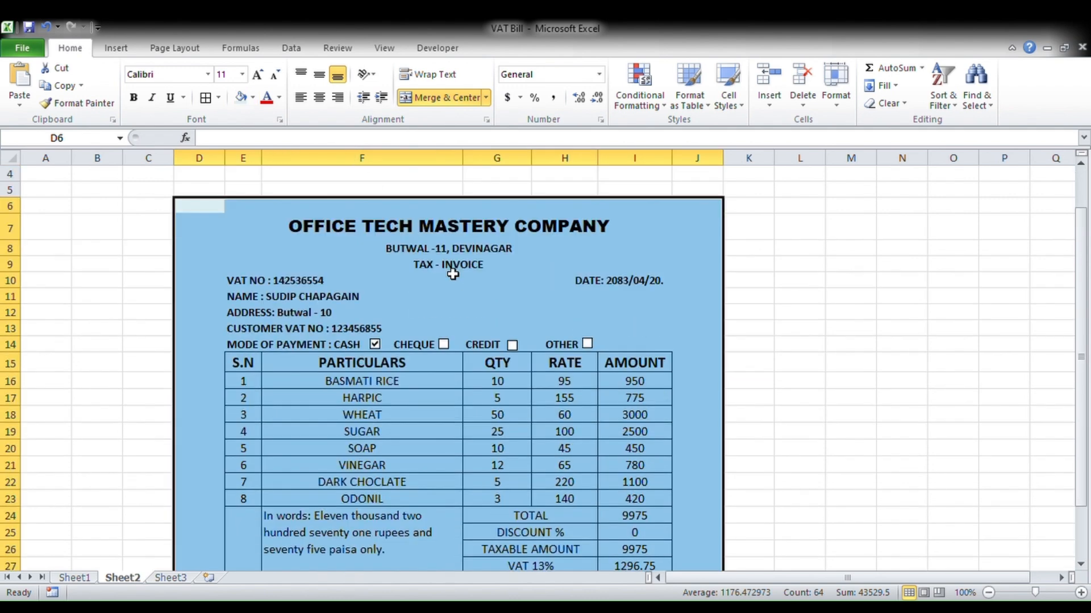
{"action": "left_click", "coordinate": [219, 101]}
{"action": "left_click", "coordinate": [891, 314]}
{"action": "scroll", "coordinate": [698, 294], "scroll_direction": "down", "scroll_amount": 2}
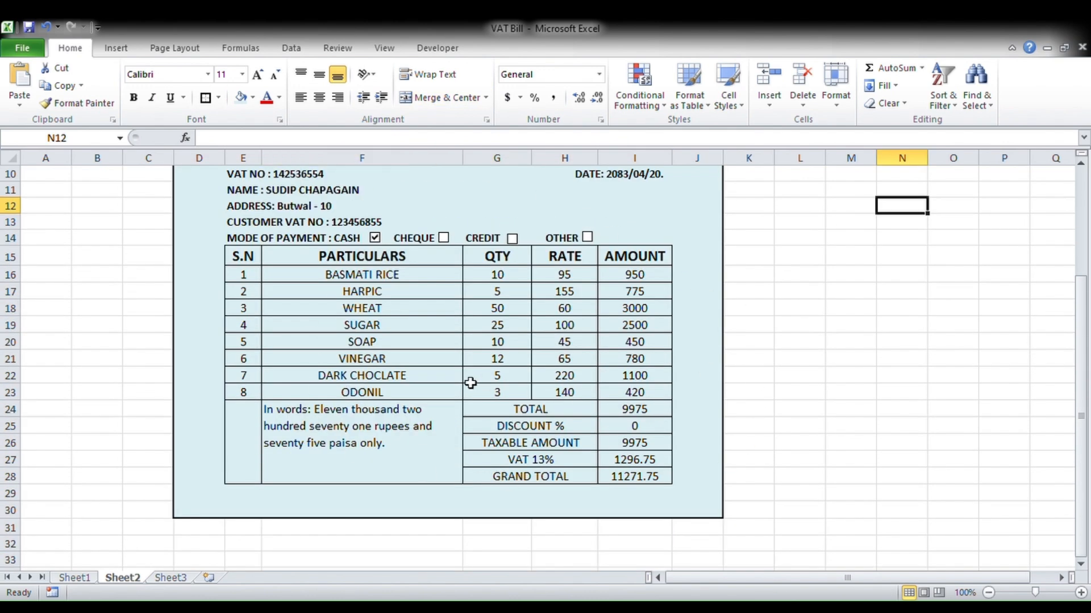
{"action": "scroll", "coordinate": [471, 384], "scroll_direction": "up", "scroll_amount": 3}
{"action": "scroll", "coordinate": [381, 328], "scroll_direction": "down", "scroll_amount": 1}
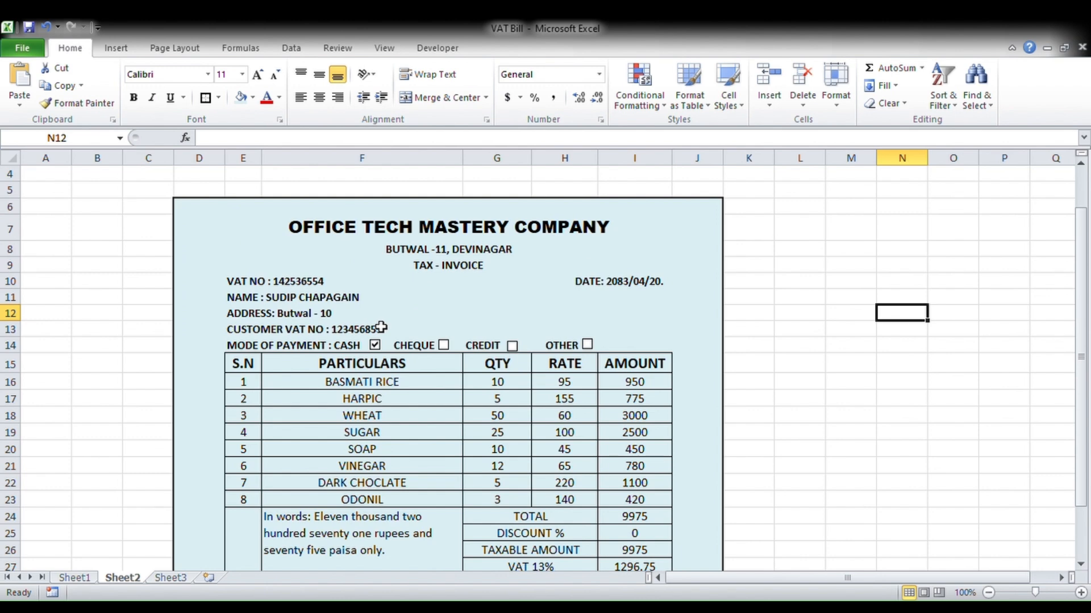
{"action": "scroll", "coordinate": [381, 328], "scroll_direction": "down", "scroll_amount": 1}
{"action": "scroll", "coordinate": [446, 312], "scroll_direction": "down", "scroll_amount": 1}
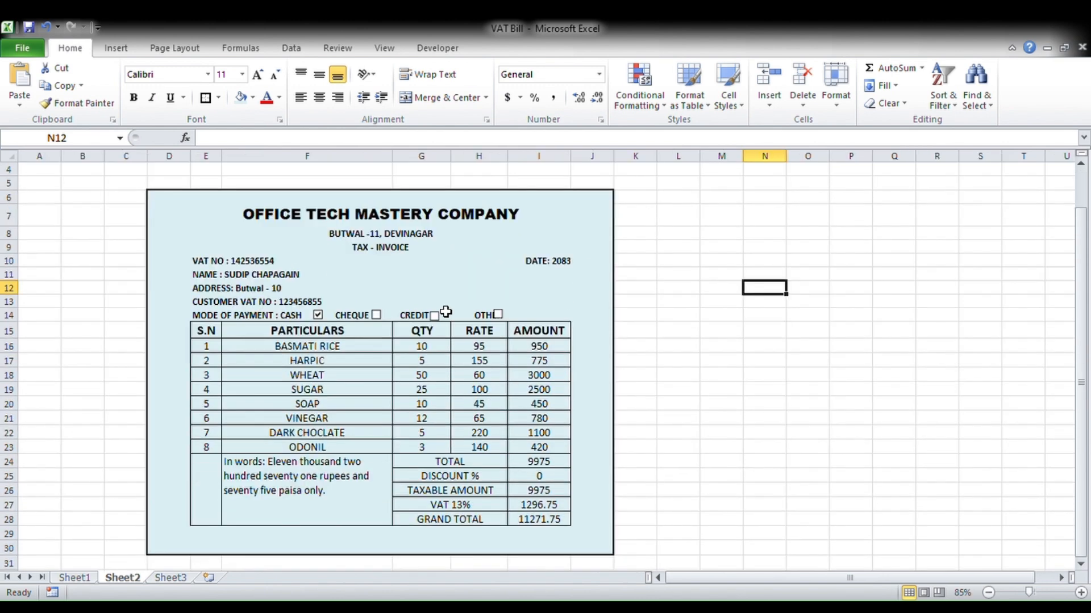
{"action": "scroll", "coordinate": [445, 312], "scroll_direction": "up", "scroll_amount": 1}
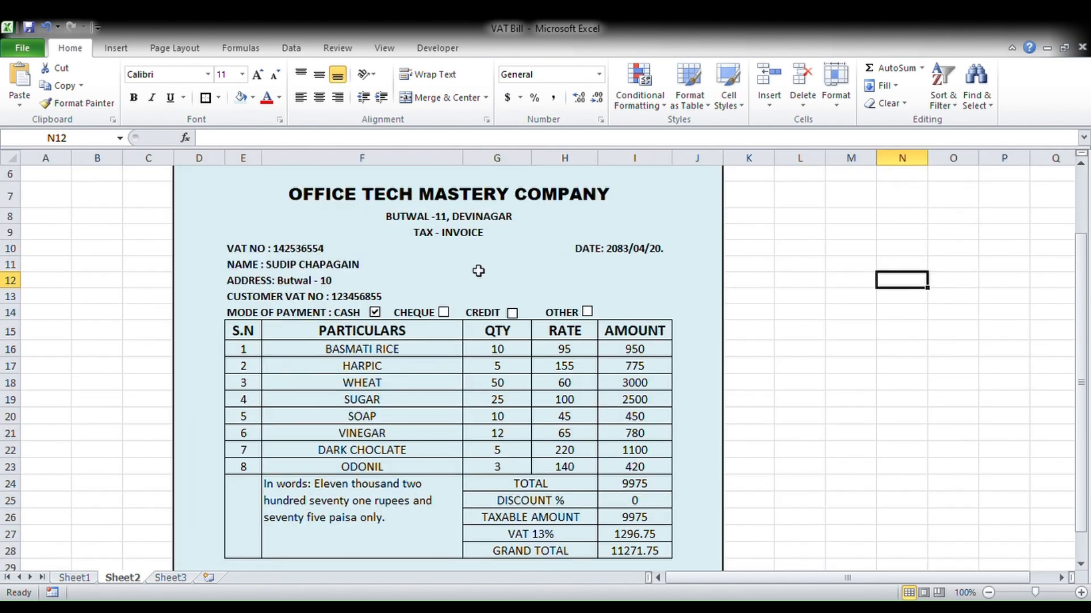
{"action": "scroll", "coordinate": [358, 230], "scroll_direction": "down", "scroll_amount": 1}
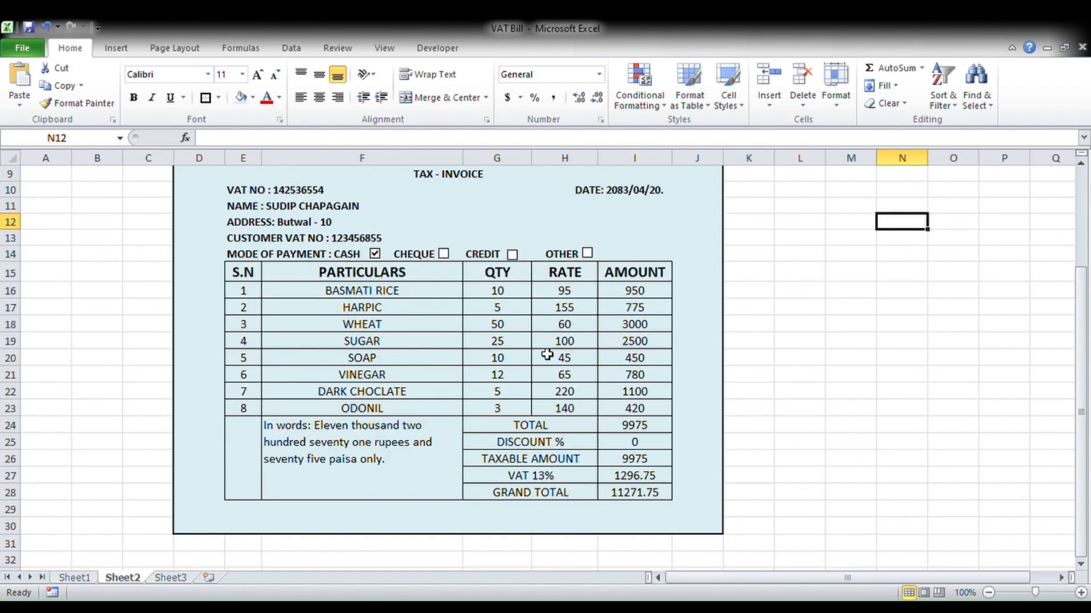
{"action": "scroll", "coordinate": [452, 346], "scroll_direction": "up", "scroll_amount": 3}
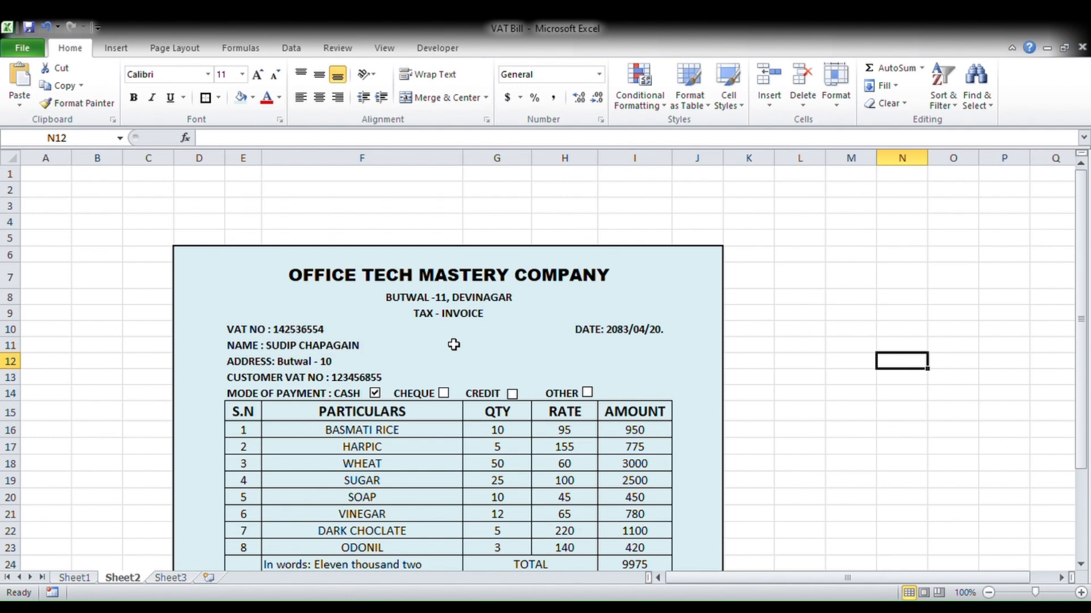
{"action": "scroll", "coordinate": [454, 345], "scroll_direction": "down", "scroll_amount": 1}
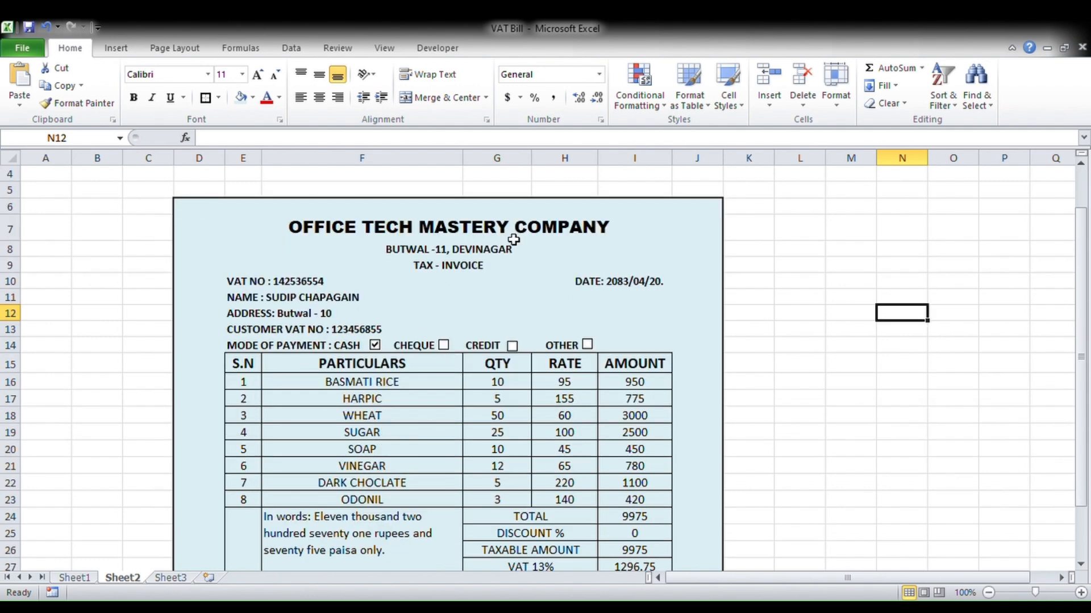